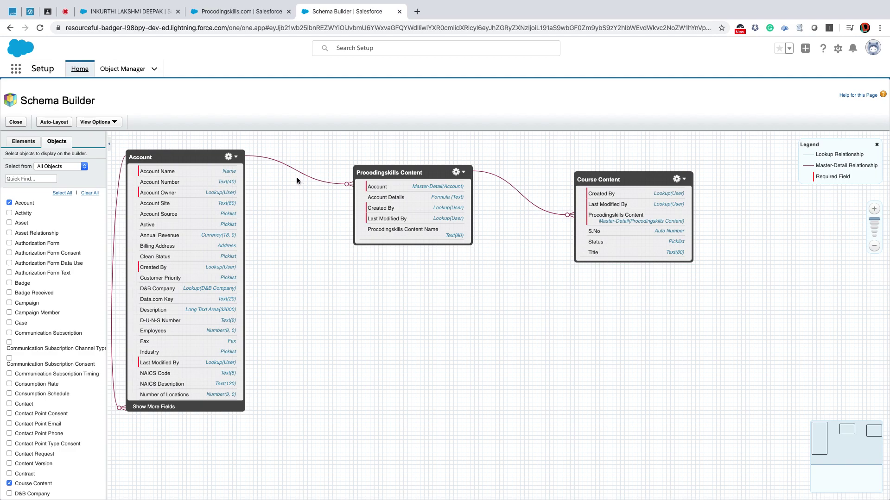
Clear the canvas, display only Procodingskills Content (found via 'proco'), and show the Elements palette.
{"action": "left_click", "coordinate": [89, 193]}
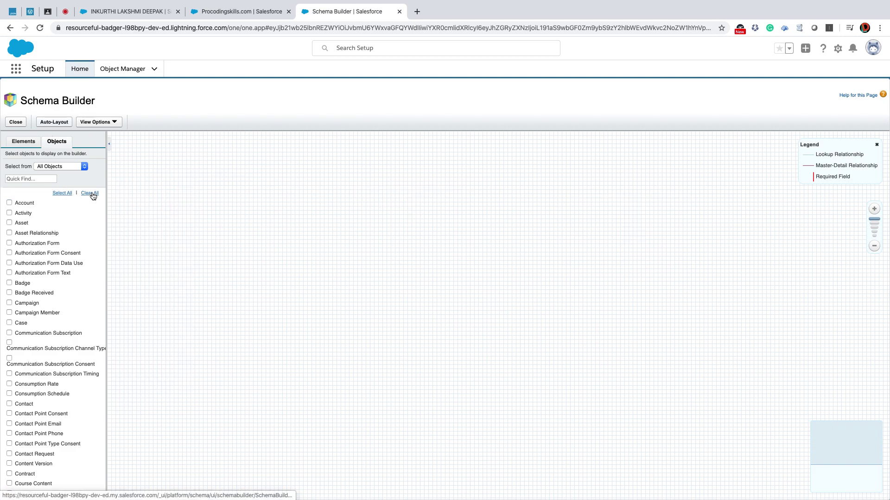
{"action": "left_click", "coordinate": [29, 179]}
{"action": "type", "text": "procodi"}
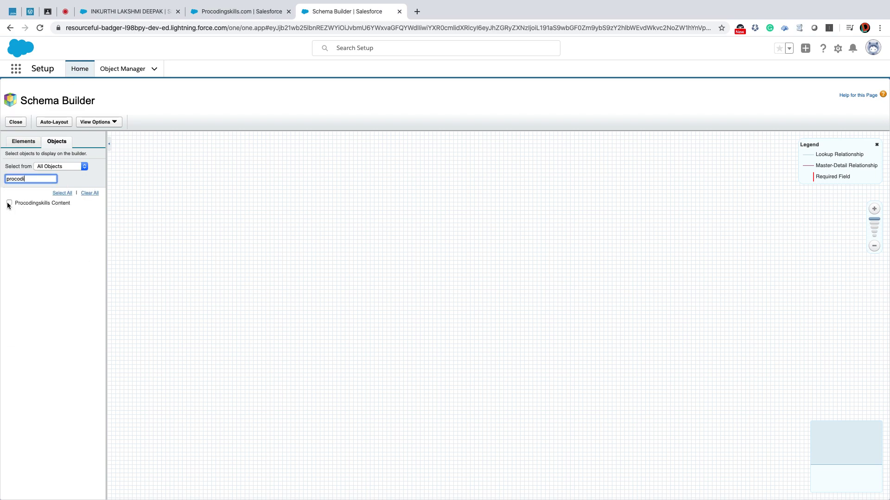
{"action": "left_click", "coordinate": [9, 203]}
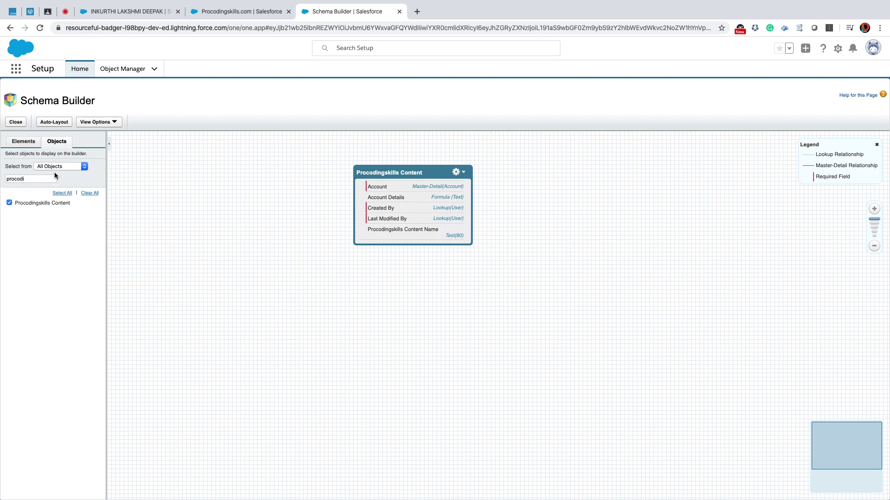
{"action": "left_click", "coordinate": [25, 142]}
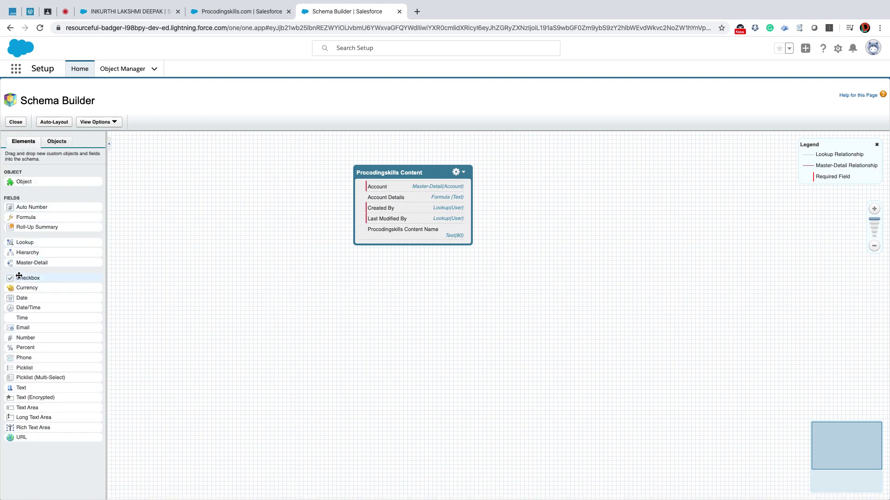
Add a checkbox field labelled Is Active to Procodingskills Content and save it.
{"action": "left_click_drag", "start_coordinate": [24, 297], "coordinate": [380, 210]}
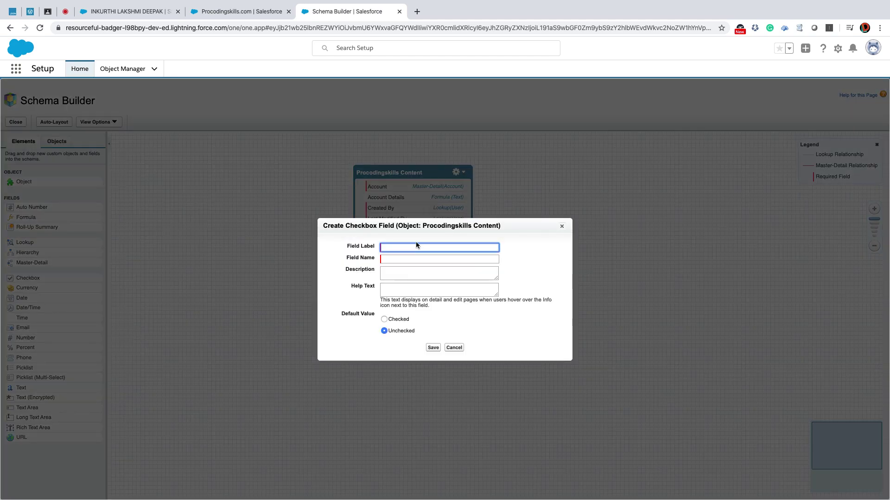
{"action": "type", "text": "Is Active"}
{"action": "key", "text": "Tab"}
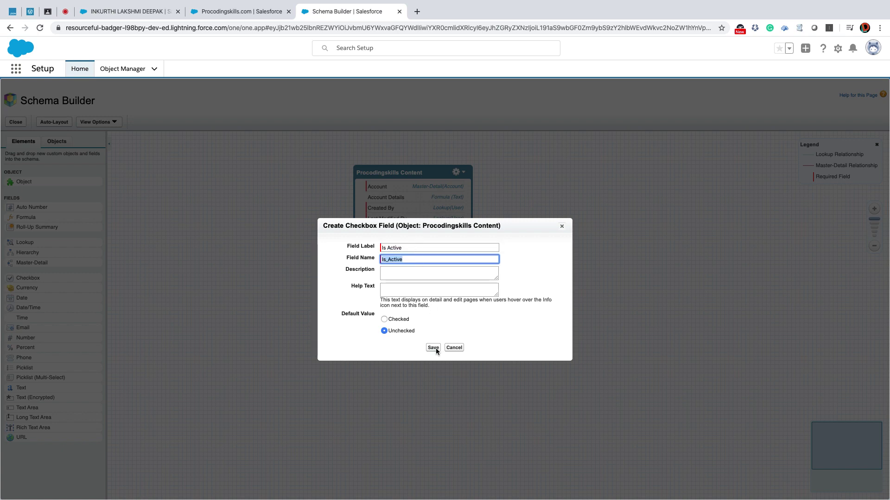
{"action": "left_click", "coordinate": [434, 348]}
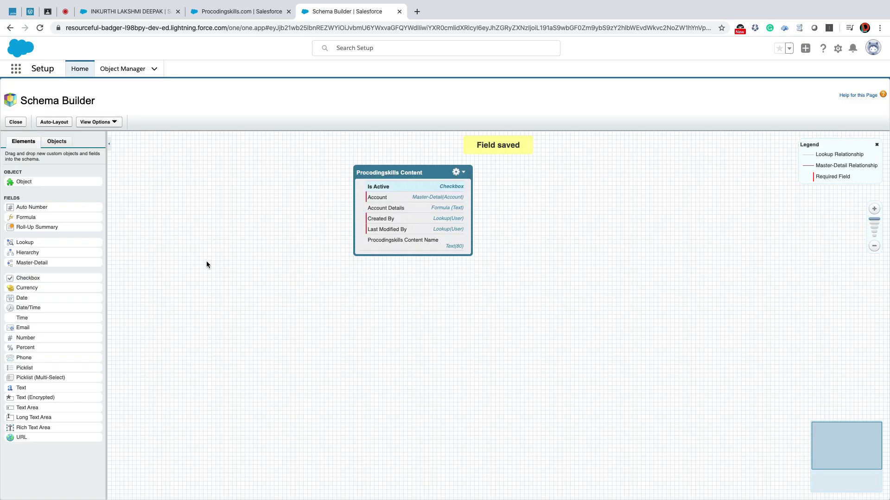
Add an Email field labelled Email to the object and save it.
{"action": "left_click_drag", "start_coordinate": [32, 286], "coordinate": [44, 296]}
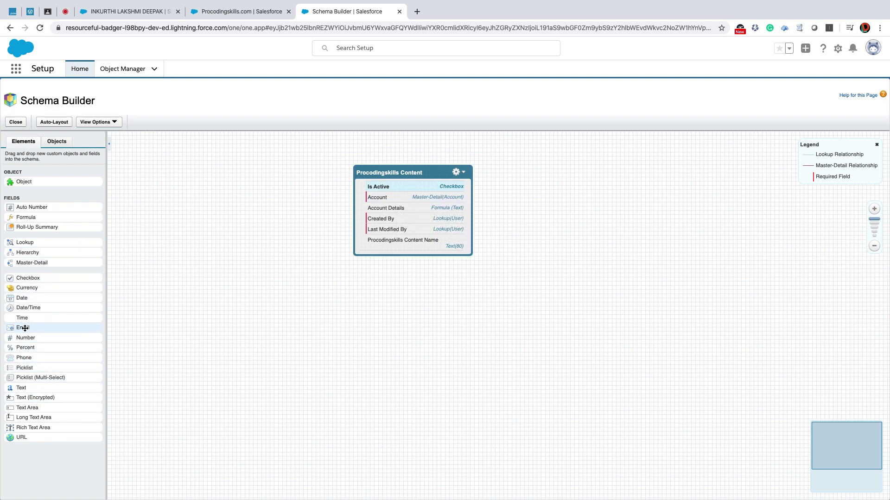
{"action": "left_click_drag", "start_coordinate": [39, 326], "coordinate": [398, 210]}
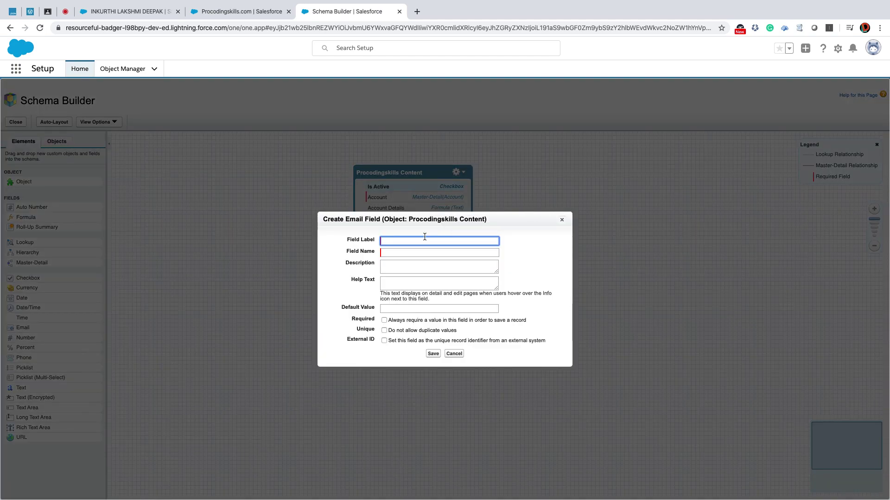
{"action": "type", "text": "Email"}
{"action": "key", "text": "Tab"}
{"action": "left_click", "coordinate": [431, 354]}
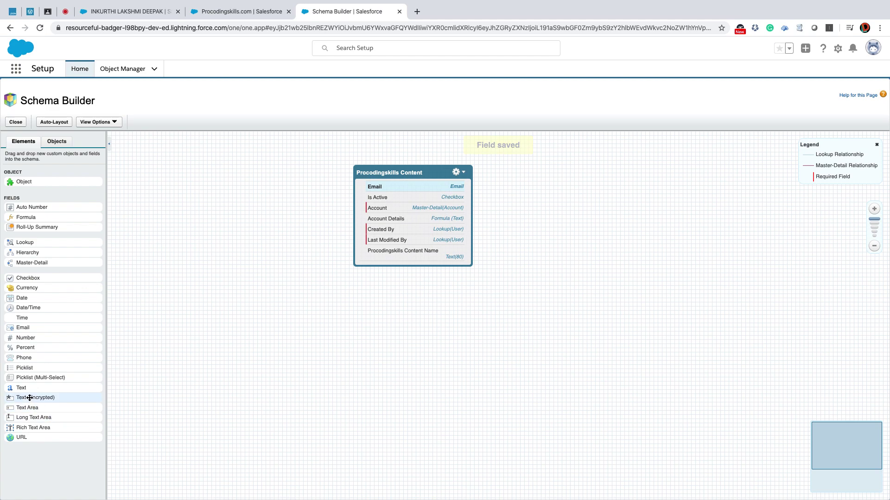
Add a long text area field labelled Details to the object and save it.
{"action": "left_click_drag", "start_coordinate": [32, 419], "coordinate": [381, 214]}
{"action": "type", "text": "Details"}
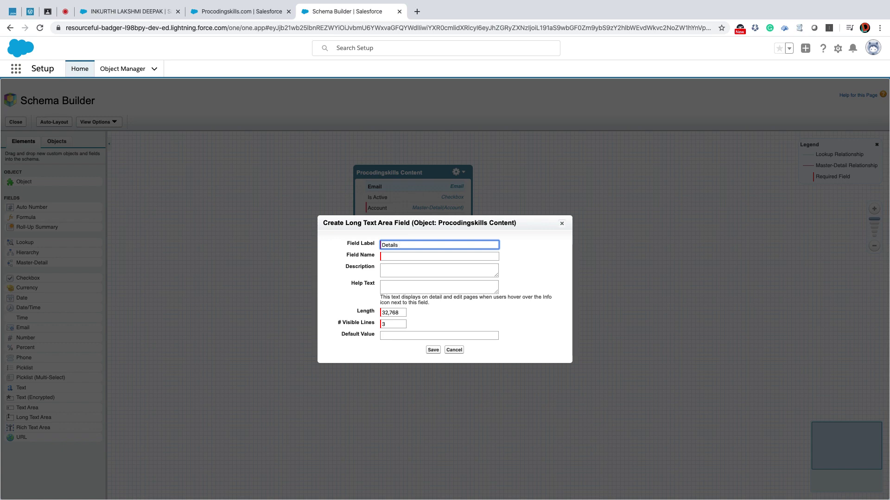
{"action": "key", "text": "Tab"}
{"action": "left_click", "coordinate": [433, 350]}
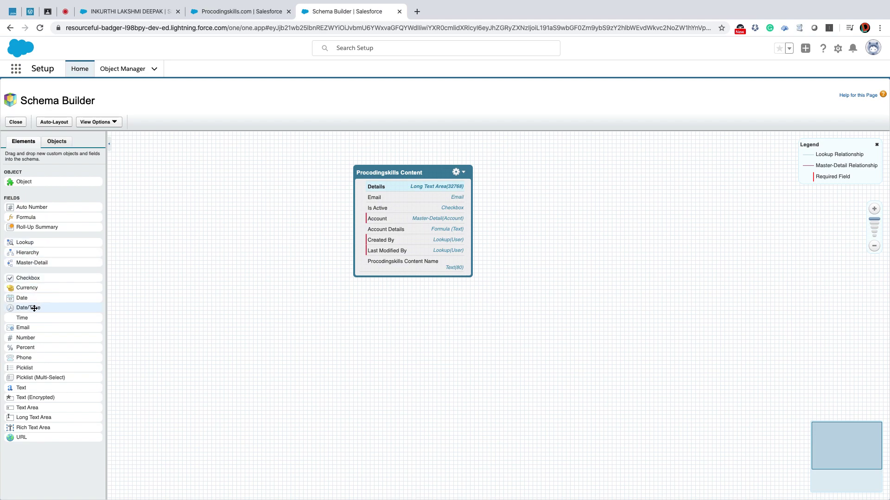
Add a date field labelled Start Date and save it.
{"action": "left_click_drag", "start_coordinate": [23, 299], "coordinate": [371, 238]}
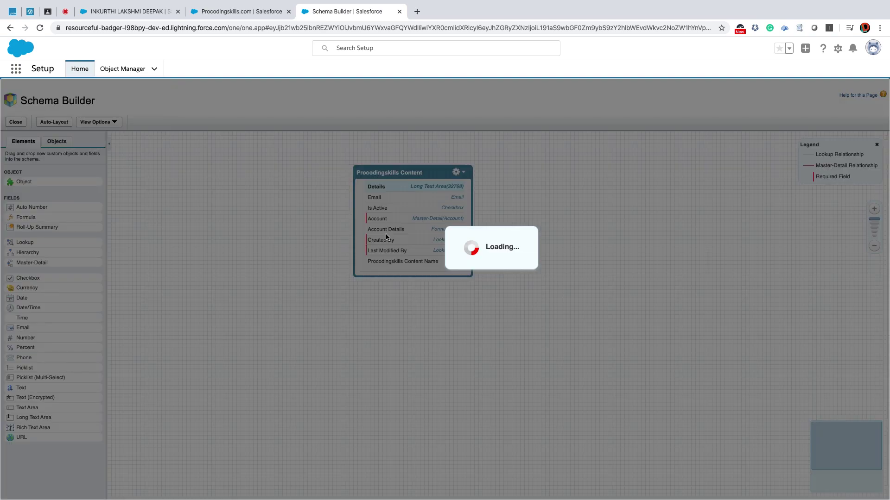
{"action": "type", "text": "Start Date"}
{"action": "key", "text": "Tab"}
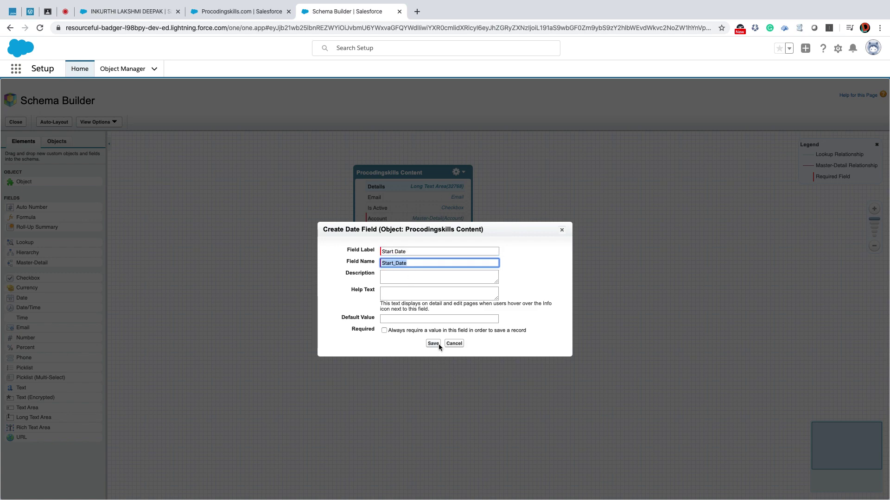
{"action": "left_click", "coordinate": [433, 343]}
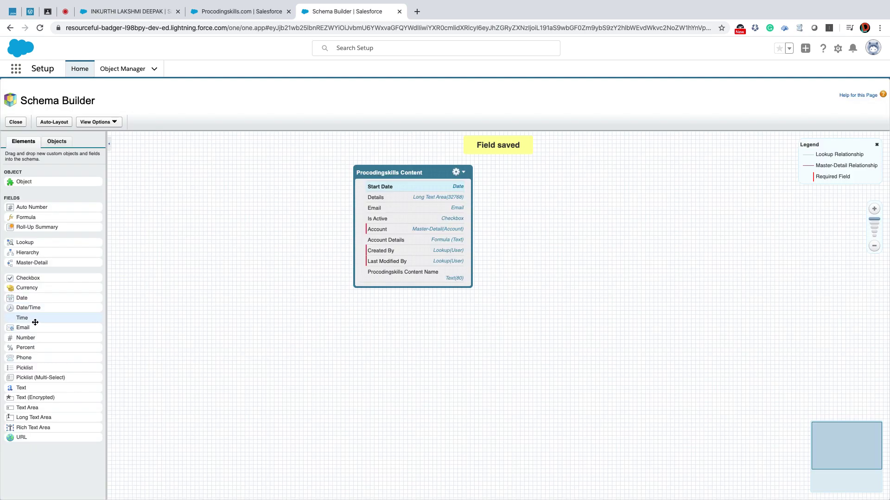
Add a second date field labelled End Date and save it.
{"action": "left_click_drag", "start_coordinate": [37, 298], "coordinate": [403, 241]}
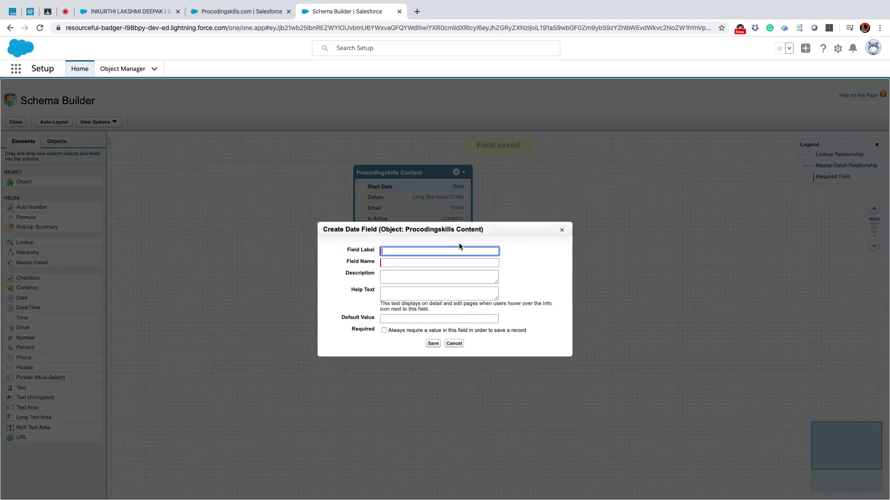
{"action": "type", "text": "End Date"}
{"action": "key", "text": "Tab"}
{"action": "left_click", "coordinate": [434, 343]}
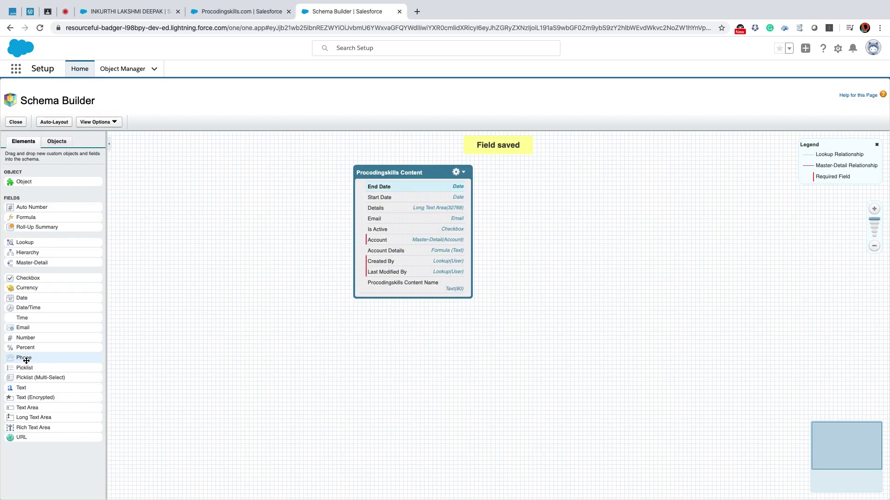
Add a phone field labelled Phone and save it.
{"action": "left_click_drag", "start_coordinate": [26, 358], "coordinate": [398, 224]}
{"action": "type", "text": "Phone"}
{"action": "key", "text": "Tab"}
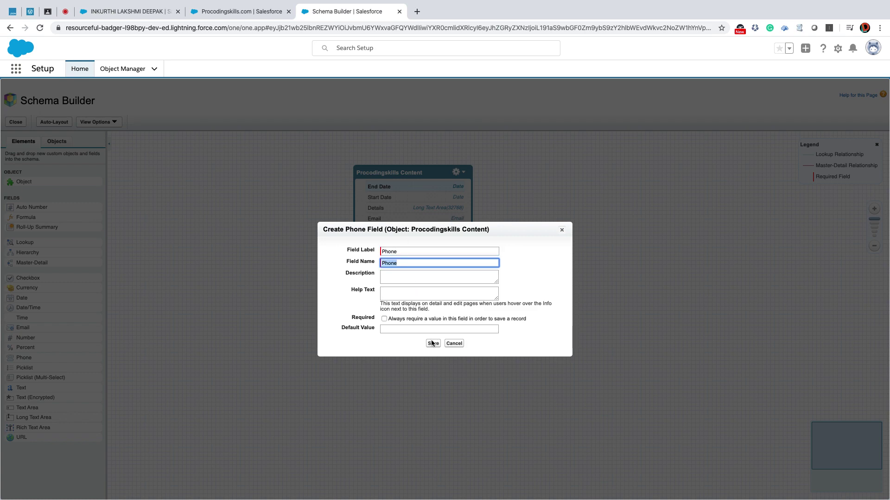
{"action": "left_click", "coordinate": [432, 343]}
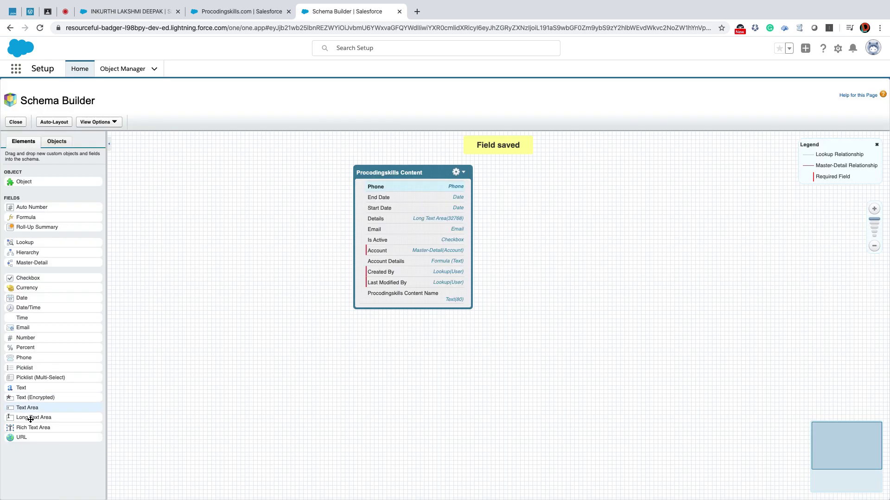
Add a URL field labelled Content URL and save it.
{"action": "left_click_drag", "start_coordinate": [21, 437], "coordinate": [409, 239]}
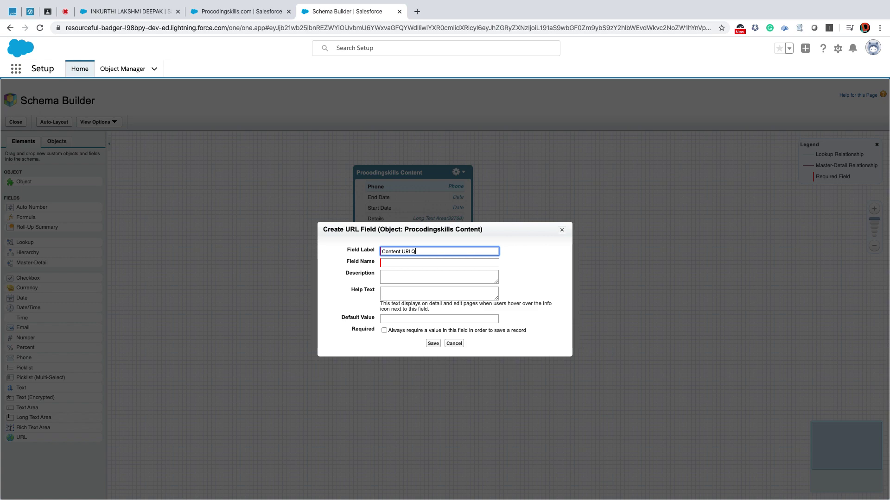
{"action": "type", "text": "URLQ"}
{"action": "key", "text": "BackSpace"}
{"action": "key", "text": "Tab"}
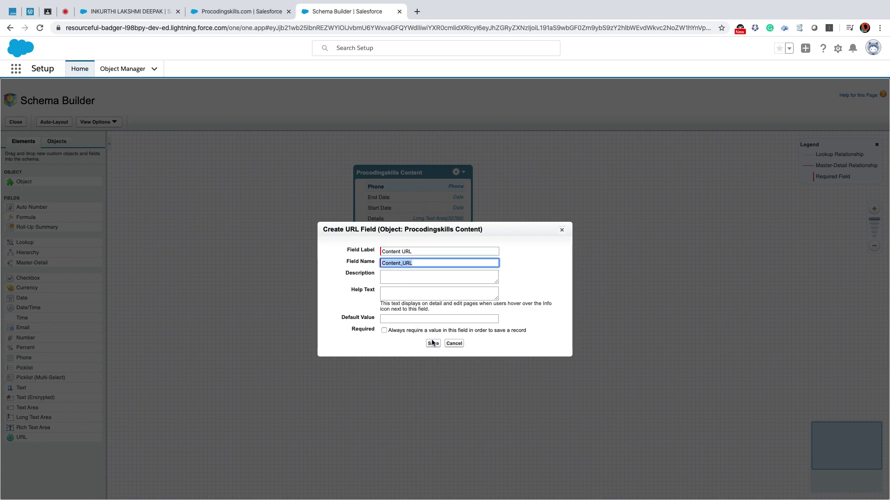
{"action": "left_click", "coordinate": [433, 344]}
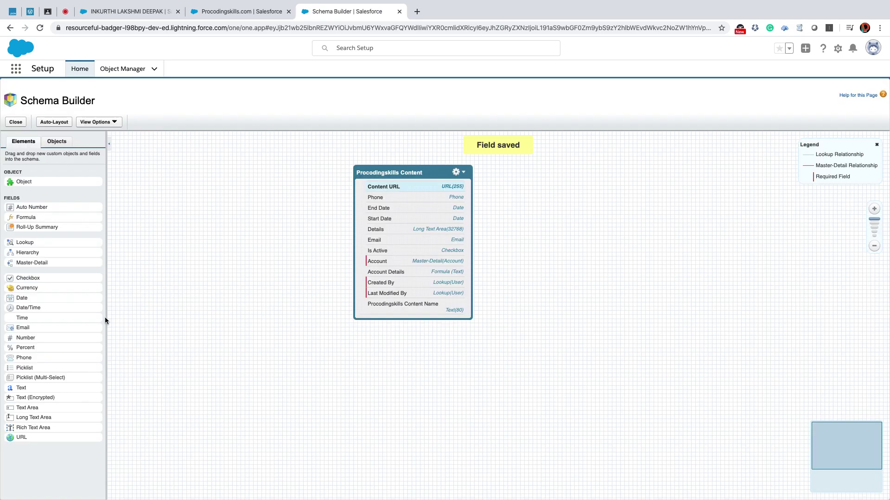
{"action": "left_click_drag", "start_coordinate": [36, 367], "coordinate": [186, 297]}
Add a picklist field labelled Status to Procodingskills Content.
{"action": "left_click_drag", "start_coordinate": [28, 369], "coordinate": [403, 231]}
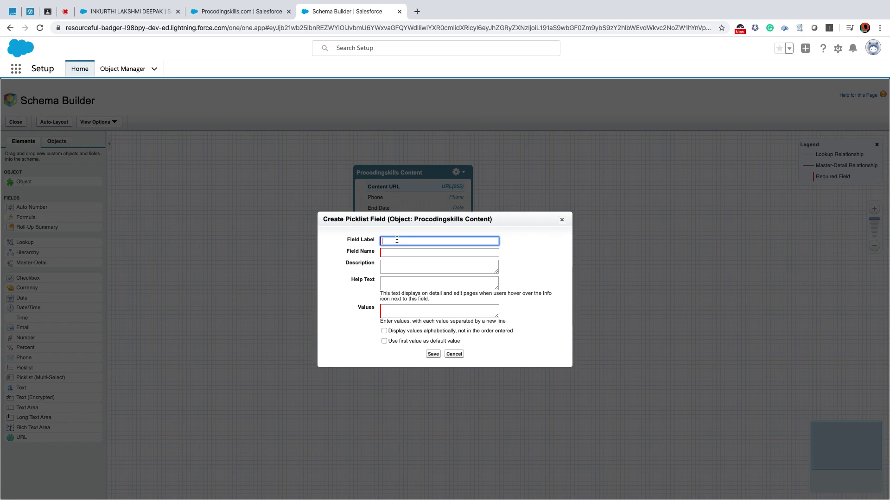
{"action": "type", "text": "us"}
{"action": "key", "text": "Tab"}
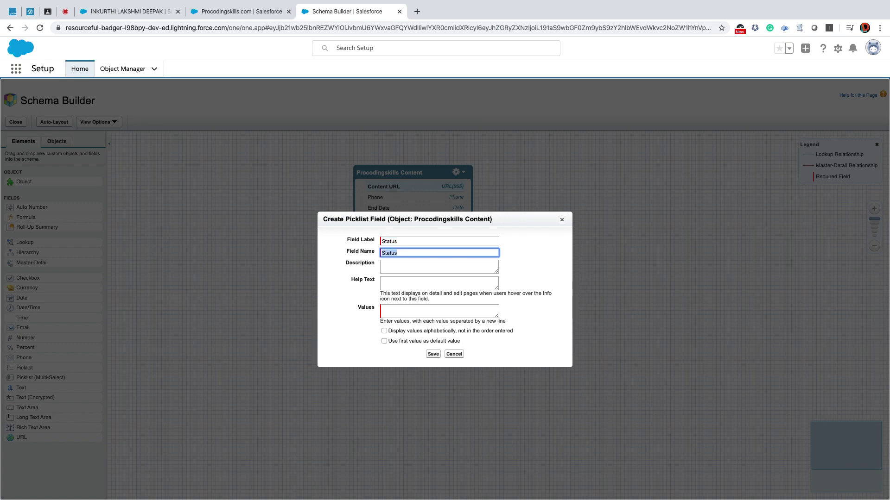
Give Status the values Draft, Validation, Pending For Approval, Approved, Published, Rejected and save it.
{"action": "left_click", "coordinate": [391, 310]}
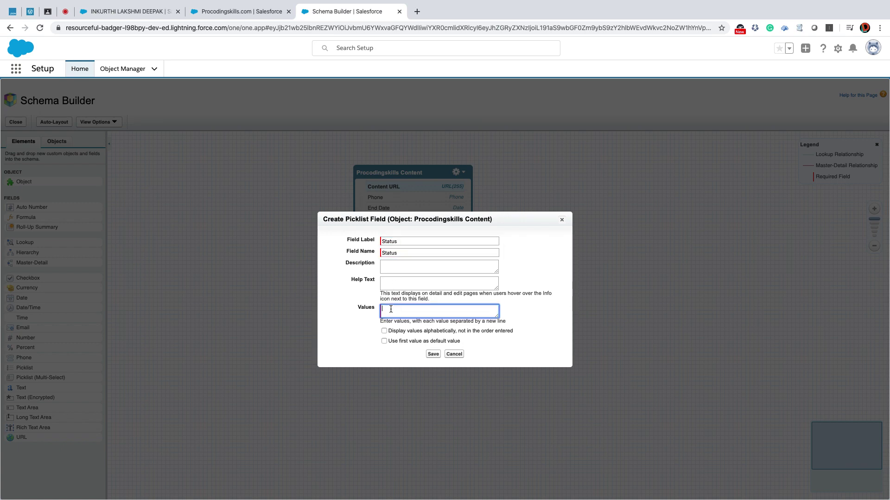
{"action": "type", "text": "Draft"}
{"action": "key", "text": "Return"}
{"action": "type", "text": "Validation"}
{"action": "key", "text": "Return"}
{"action": "type", "text": "Pending For Approval"}
{"action": "key", "text": "Return"}
{"action": "type", "text": "Approved"}
{"action": "key", "text": "Return"}
{"action": "type", "text": "Published"}
{"action": "key", "text": "Return"}
{"action": "type", "text": "Rejected"}
{"action": "left_click", "coordinate": [431, 354]}
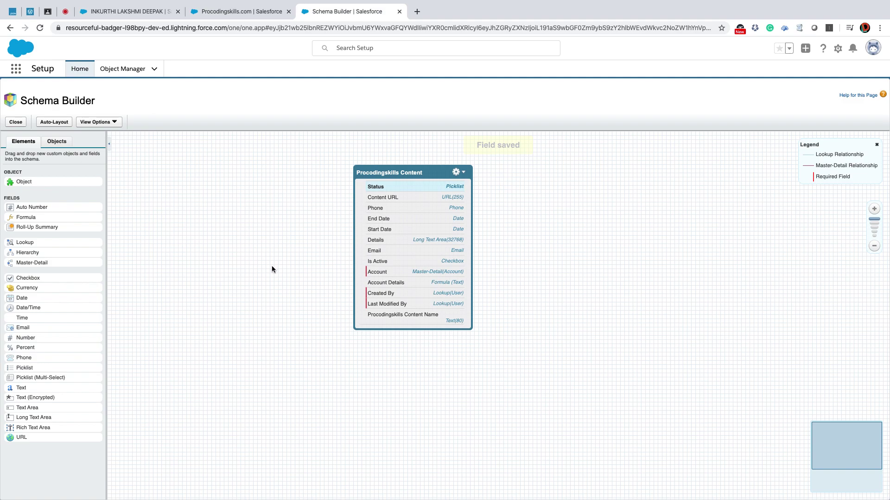
Reload the Procodingskills Content record, view the account, then launch Setup in a new tab.
{"action": "left_click", "coordinate": [117, 11]}
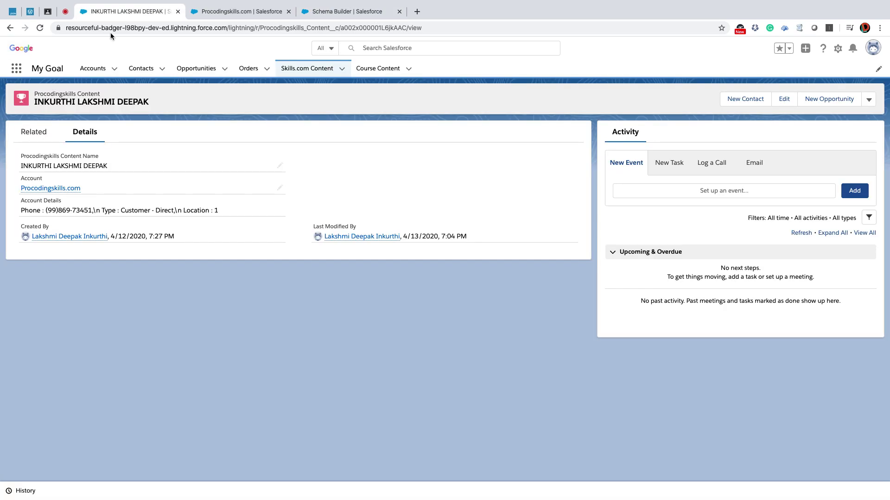
{"action": "left_click", "coordinate": [40, 29]}
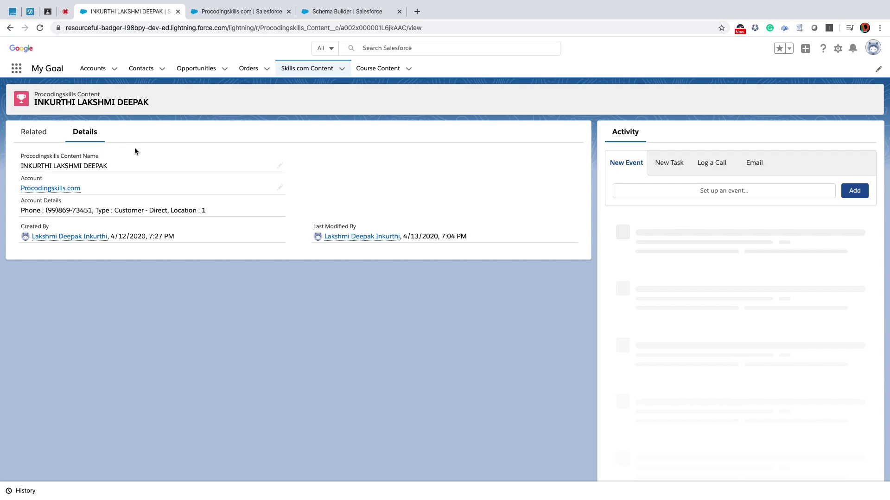
{"action": "left_click", "coordinate": [220, 11]}
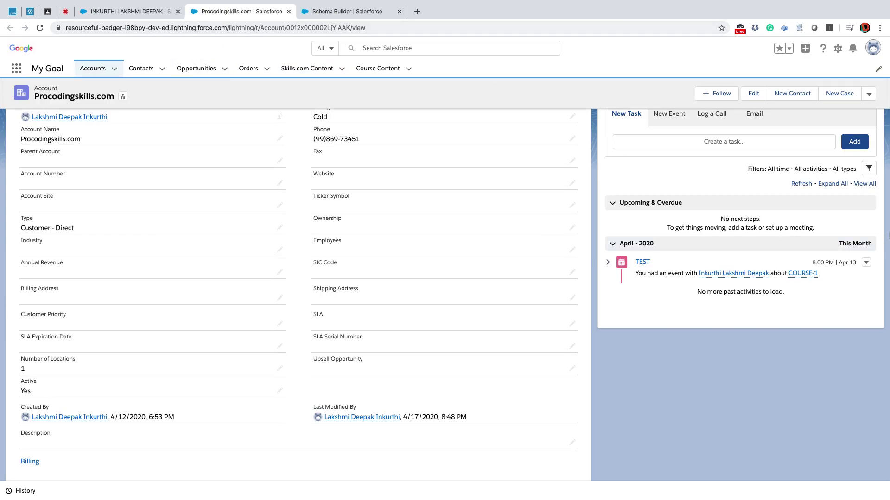
{"action": "left_click", "coordinate": [837, 49]}
{"action": "left_click", "coordinate": [814, 79]}
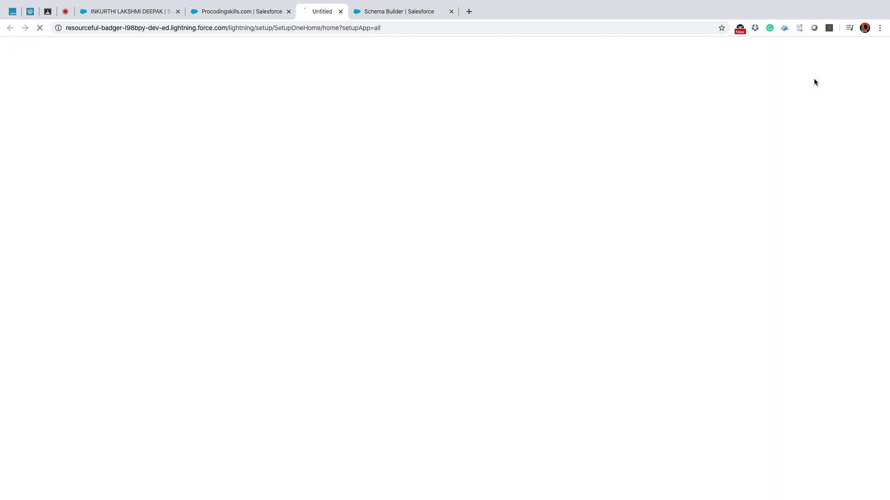
Close the account tab, review Procodingskills Content's 13 fields in Object Manager, then return to the record.
{"action": "left_click", "coordinate": [288, 12]}
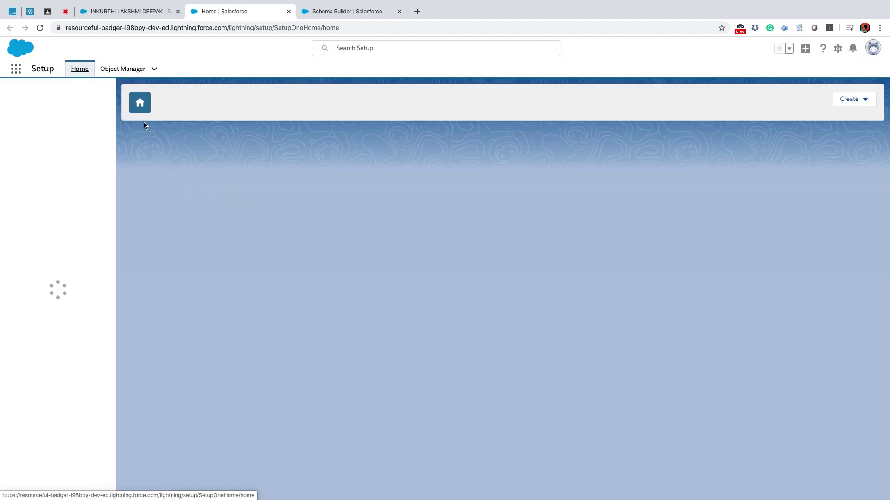
{"action": "left_click", "coordinate": [123, 75]}
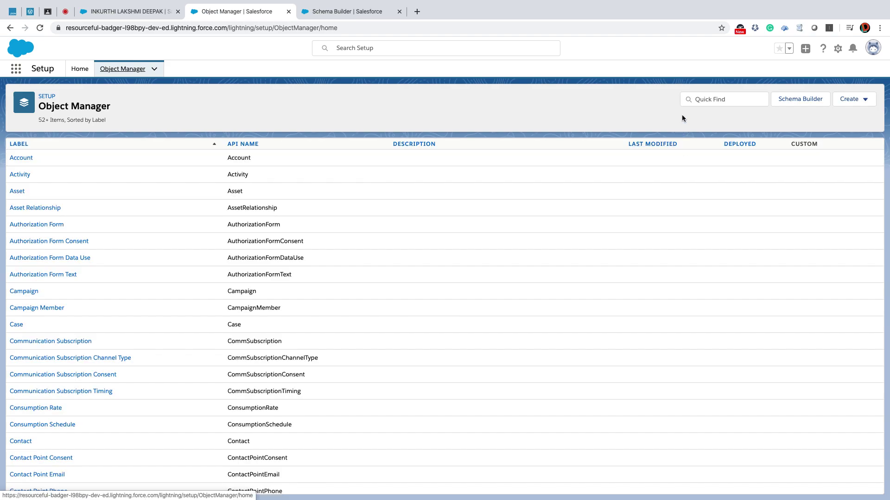
{"action": "left_click", "coordinate": [706, 100]}
{"action": "type", "text": "proc"}
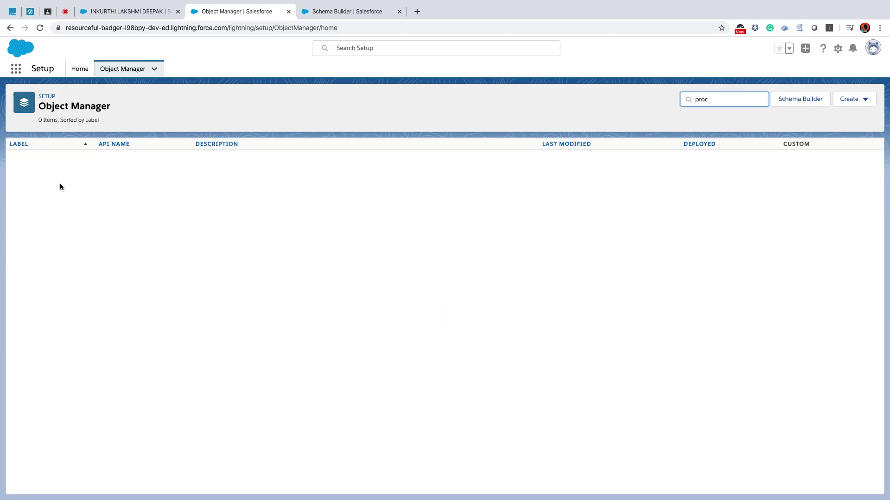
{"action": "left_click", "coordinate": [43, 161]}
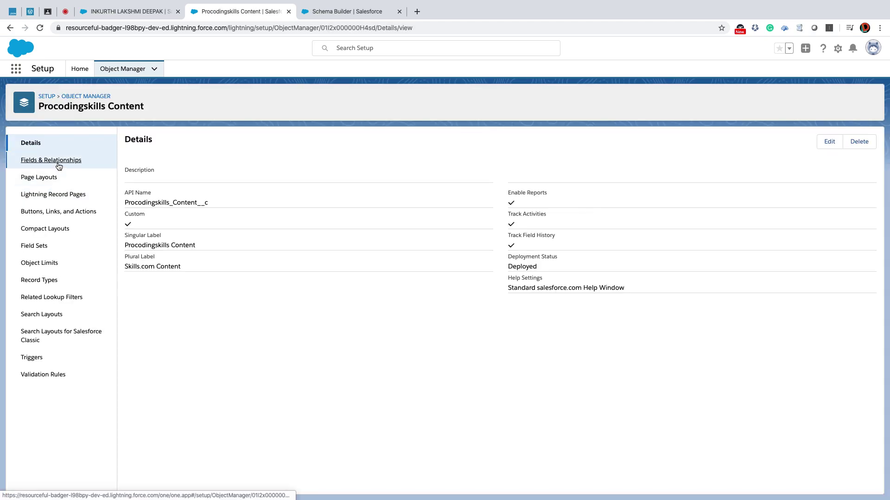
{"action": "left_click", "coordinate": [57, 161]}
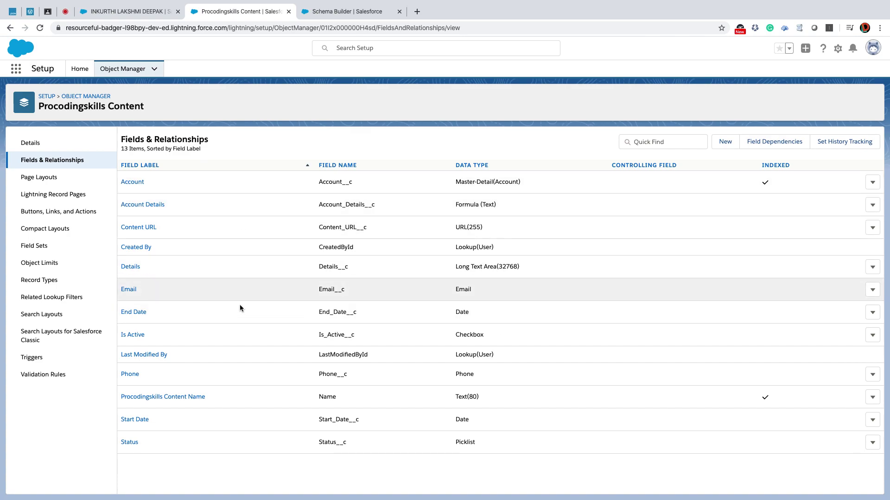
{"action": "left_click", "coordinate": [114, 12]}
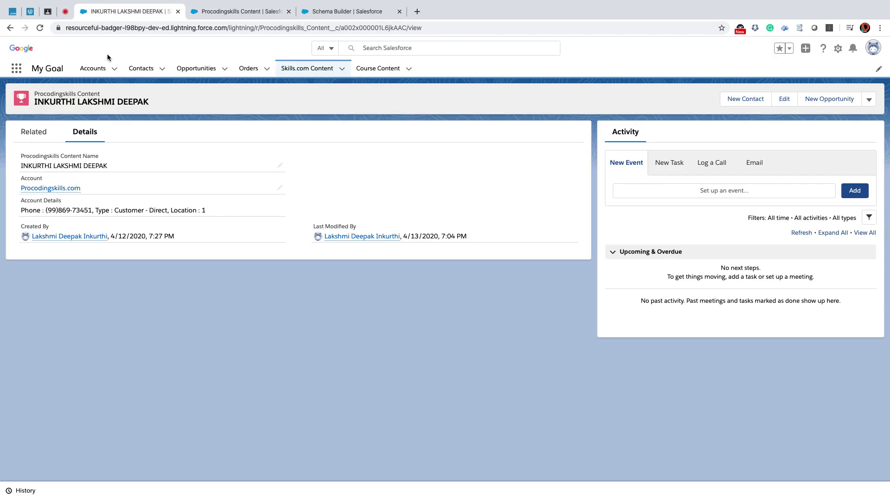
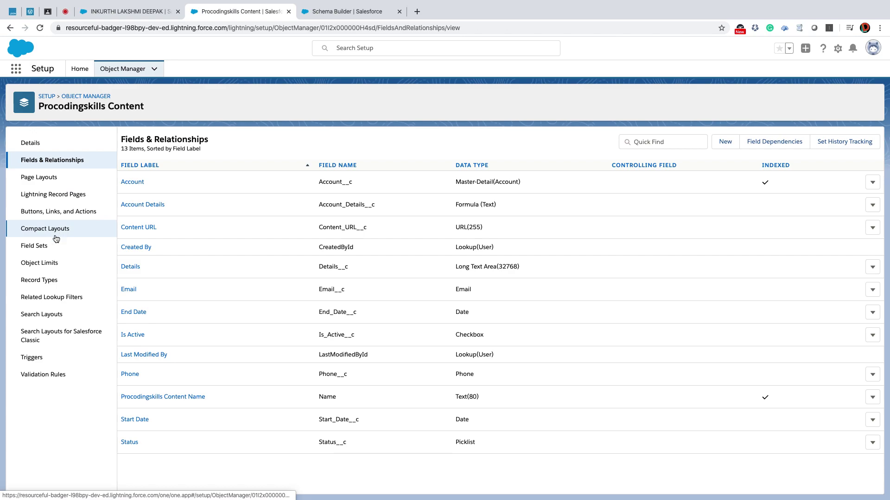
Open the Procodingskills Content Layout in the layout editor and drop in a new section.
{"action": "left_click", "coordinate": [41, 179]}
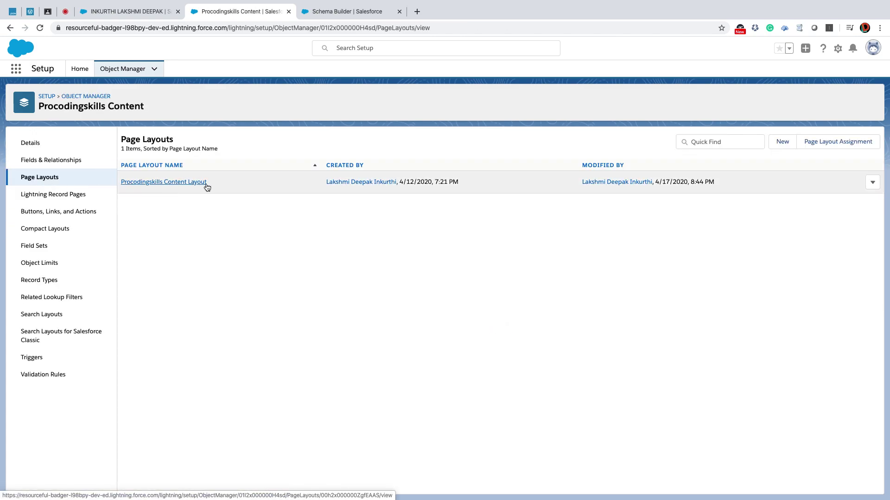
{"action": "left_click", "coordinate": [184, 183]}
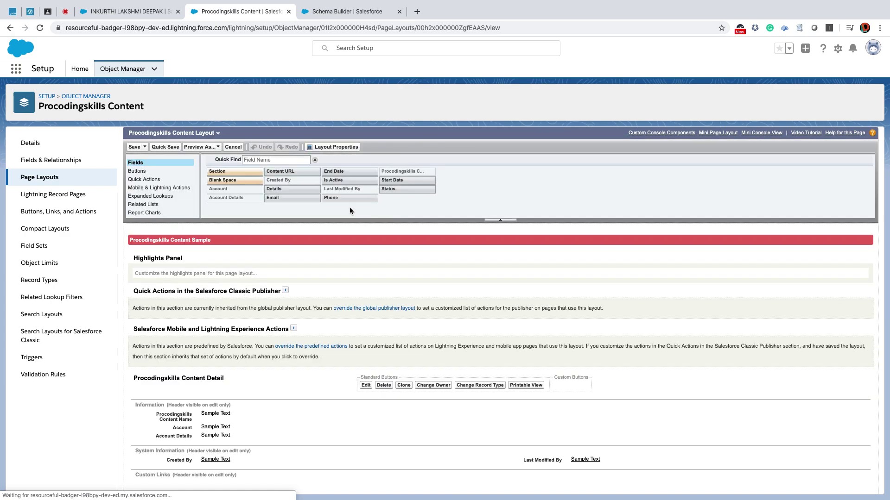
{"action": "scroll", "coordinate": [396, 221], "scroll_direction": "down", "scroll_amount": 5}
{"action": "scroll", "coordinate": [395, 221], "scroll_direction": "up", "scroll_amount": 4}
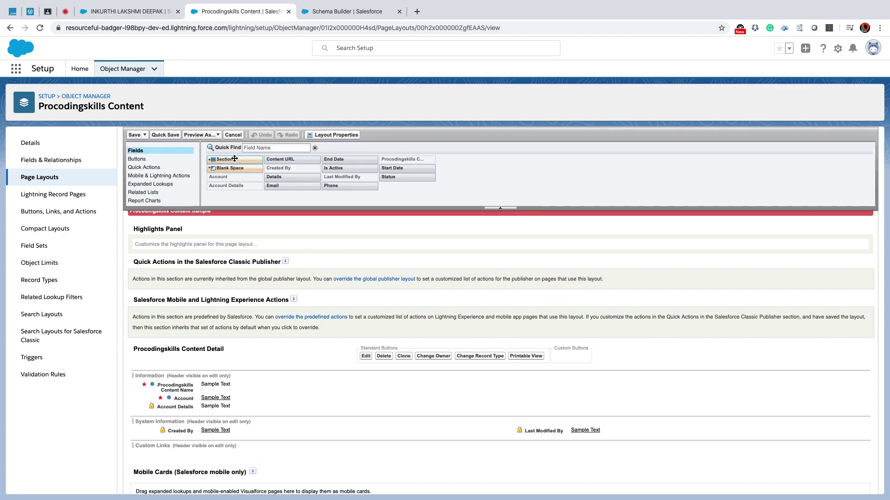
{"action": "left_click_drag", "start_coordinate": [233, 160], "coordinate": [193, 410]}
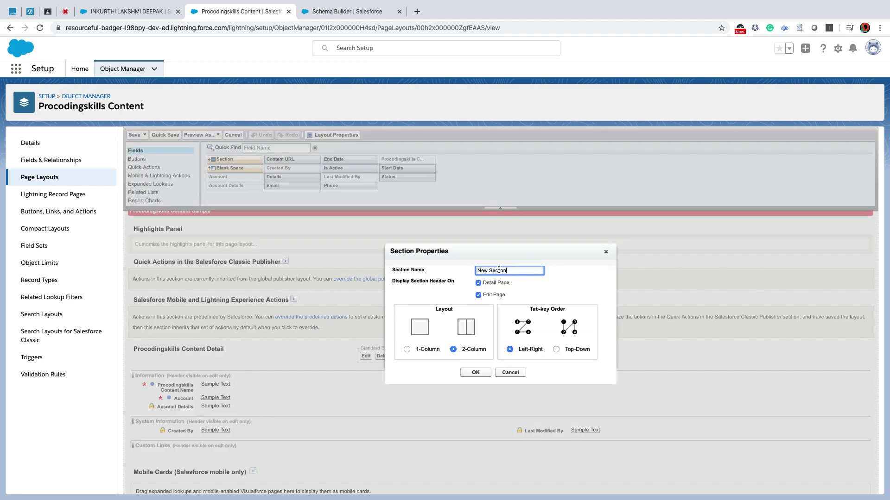
Name the section Contact Information and fill it with Email, Phone, Account Details and a blank space.
{"action": "type", "text": "Contact Information"}
{"action": "left_click", "coordinate": [475, 372]}
{"action": "scroll", "coordinate": [371, 253], "scroll_direction": "down", "scroll_amount": 3}
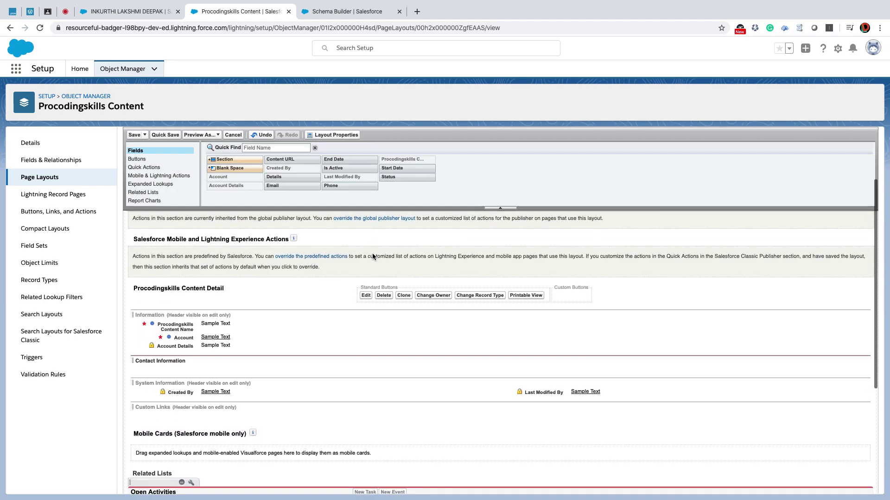
{"action": "left_click_drag", "start_coordinate": [282, 186], "coordinate": [205, 359]}
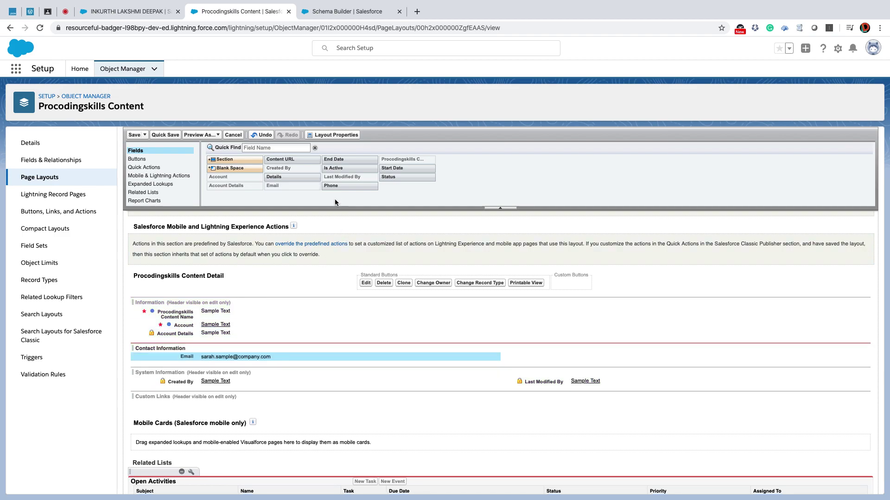
{"action": "left_click_drag", "start_coordinate": [335, 186], "coordinate": [563, 359]}
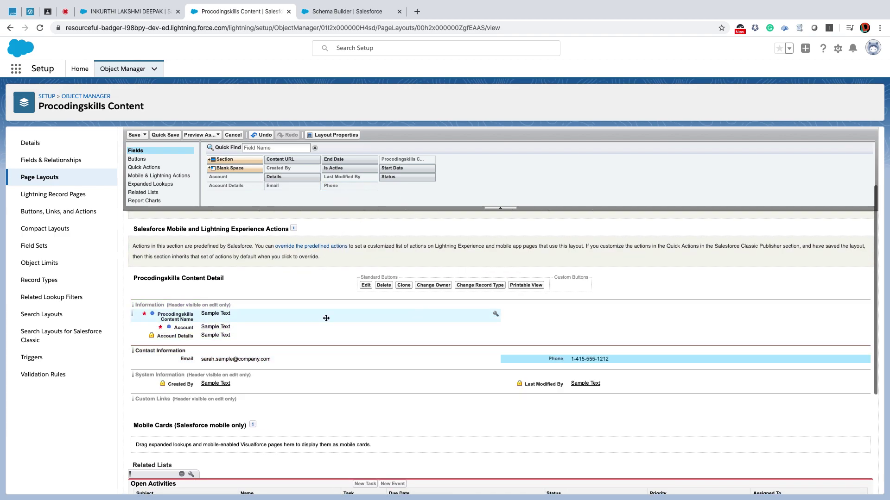
{"action": "left_click_drag", "start_coordinate": [190, 337], "coordinate": [529, 366]}
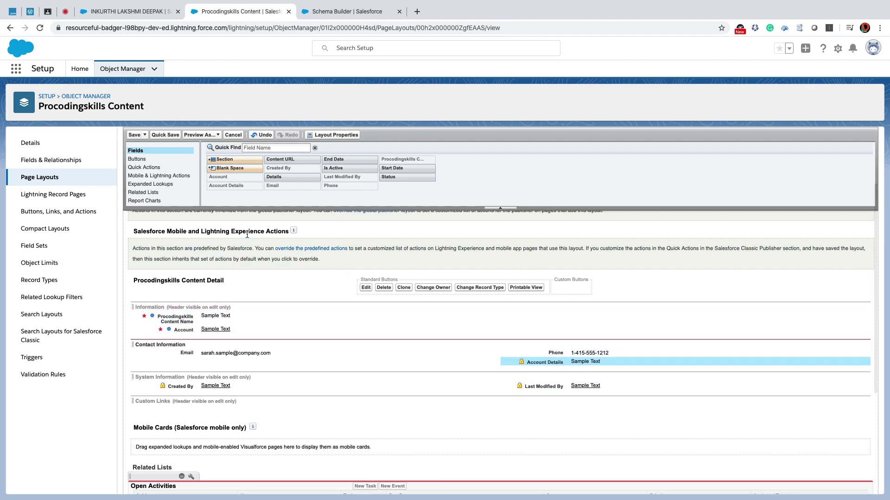
{"action": "left_click_drag", "start_coordinate": [225, 168], "coordinate": [204, 362]}
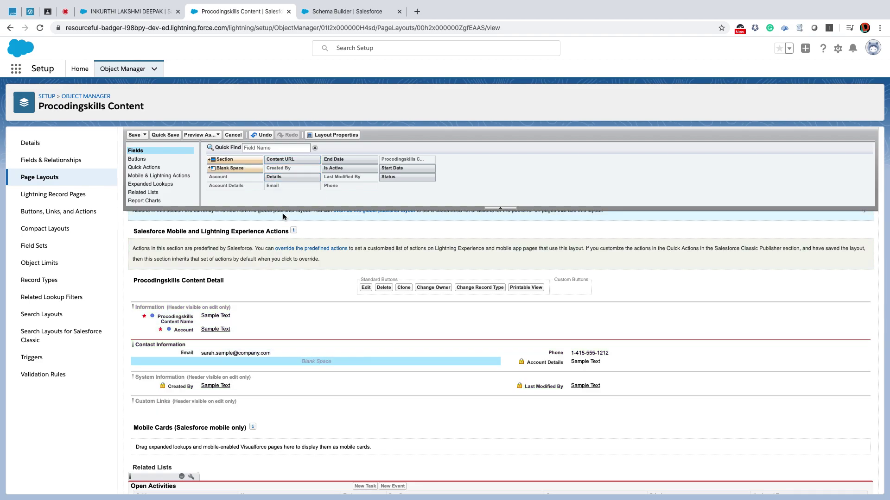
Add a Course Information section holding Content URL, Start Date and End Date.
{"action": "left_click_drag", "start_coordinate": [236, 159], "coordinate": [225, 337]}
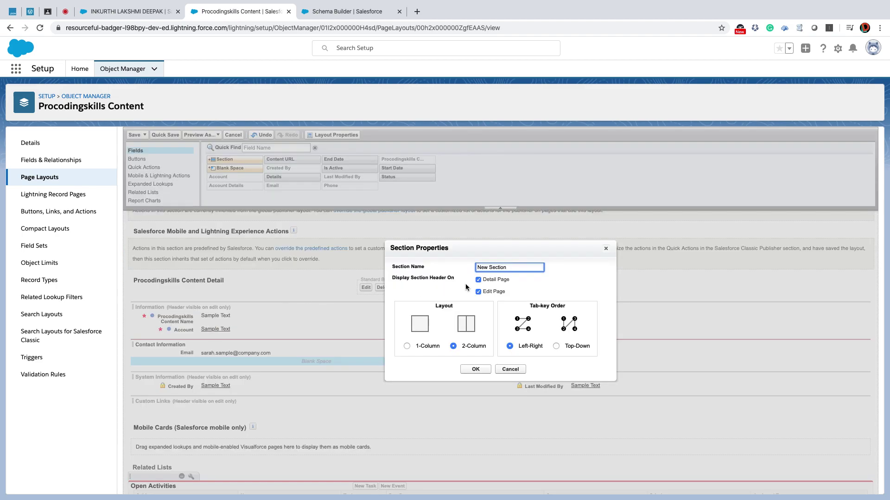
{"action": "left_click_drag", "start_coordinate": [514, 267], "coordinate": [455, 268]}
{"action": "type", "text": "Cours"}
{"action": "left_click", "coordinate": [481, 370]}
{"action": "left_click_drag", "start_coordinate": [300, 159], "coordinate": [249, 351]}
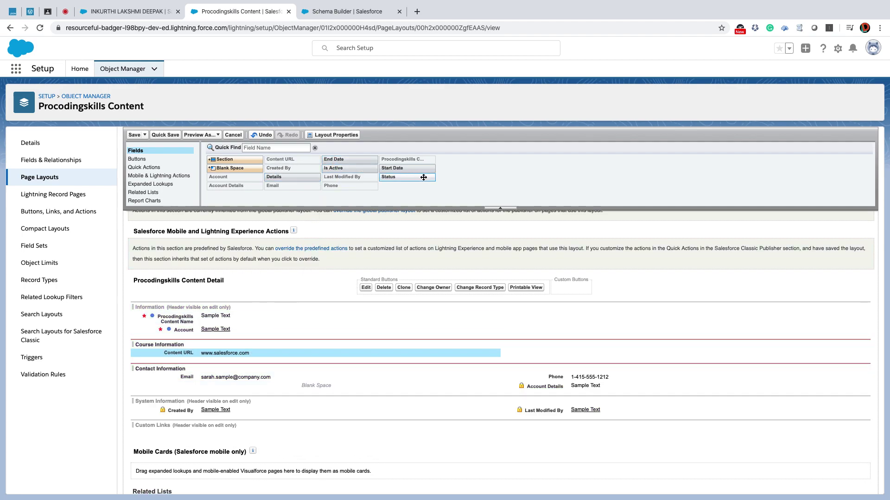
{"action": "left_click_drag", "start_coordinate": [391, 168], "coordinate": [251, 353]}
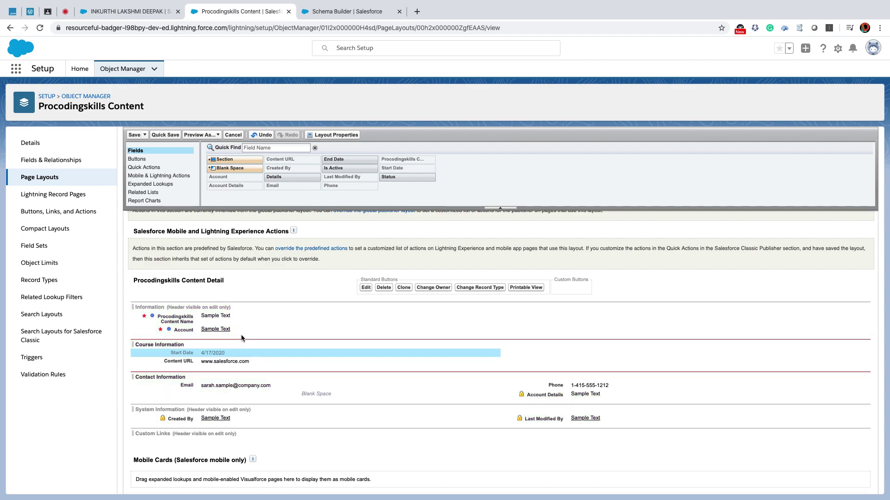
{"action": "left_click_drag", "start_coordinate": [346, 159], "coordinate": [564, 351]}
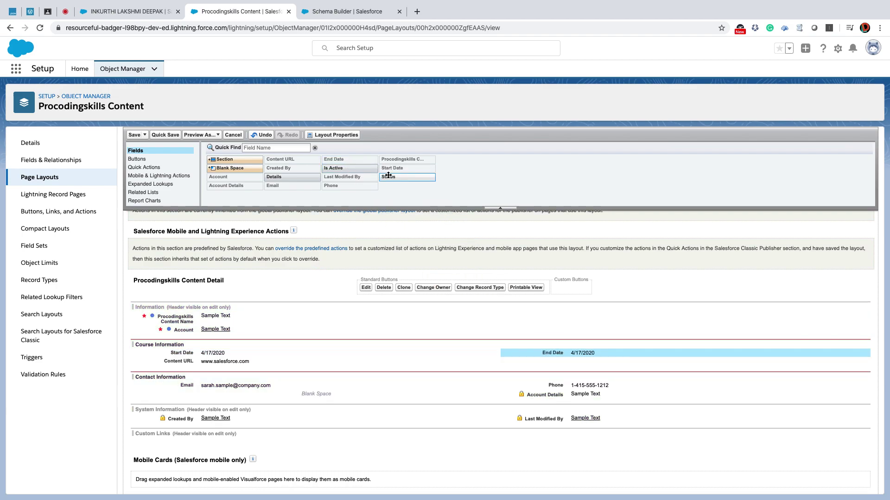
Place Is Active and Status in the Information section, then drop in another new section.
{"action": "left_click_drag", "start_coordinate": [345, 169], "coordinate": [579, 316]}
{"action": "left_click_drag", "start_coordinate": [419, 178], "coordinate": [565, 326]}
{"action": "left_click_drag", "start_coordinate": [278, 178], "coordinate": [563, 363]}
{"action": "left_click_drag", "start_coordinate": [225, 159], "coordinate": [257, 393]}
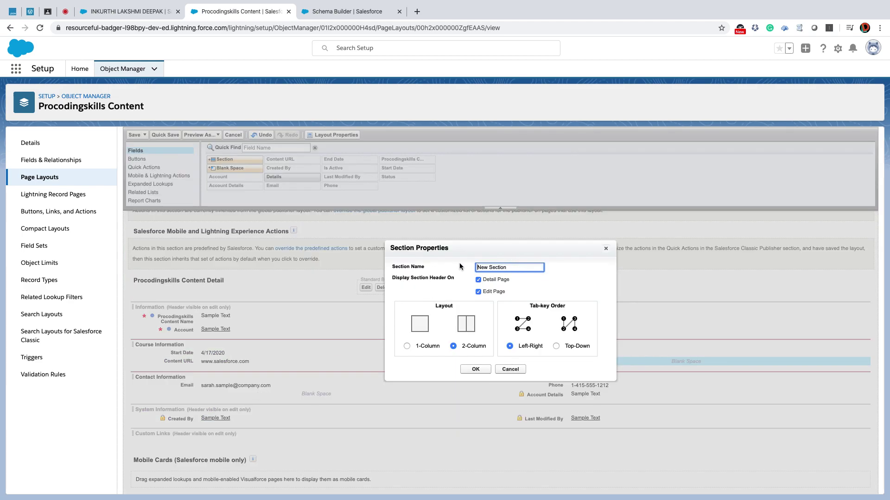
{"action": "left_click_drag", "start_coordinate": [511, 267], "coordinate": [468, 268]}
Make the new section a 1-column More Information section with Details, and save the layout.
{"action": "type", "text": "More"}
{"action": "type", "text": "Information"}
{"action": "left_click", "coordinate": [420, 348]}
{"action": "left_click", "coordinate": [468, 371]}
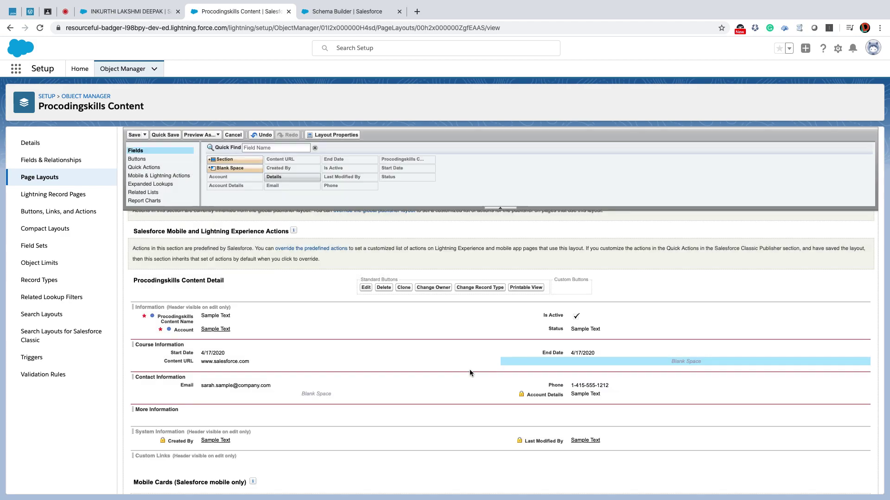
{"action": "left_click_drag", "start_coordinate": [291, 178], "coordinate": [304, 412]}
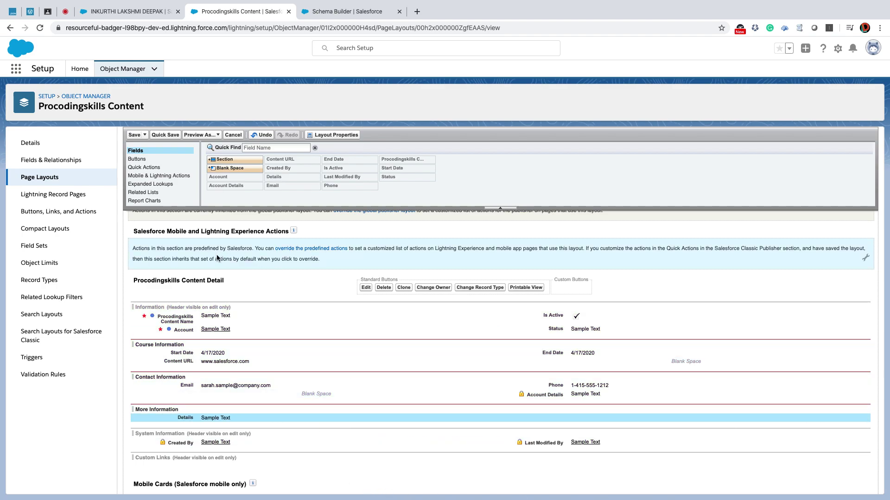
{"action": "left_click", "coordinate": [134, 135]}
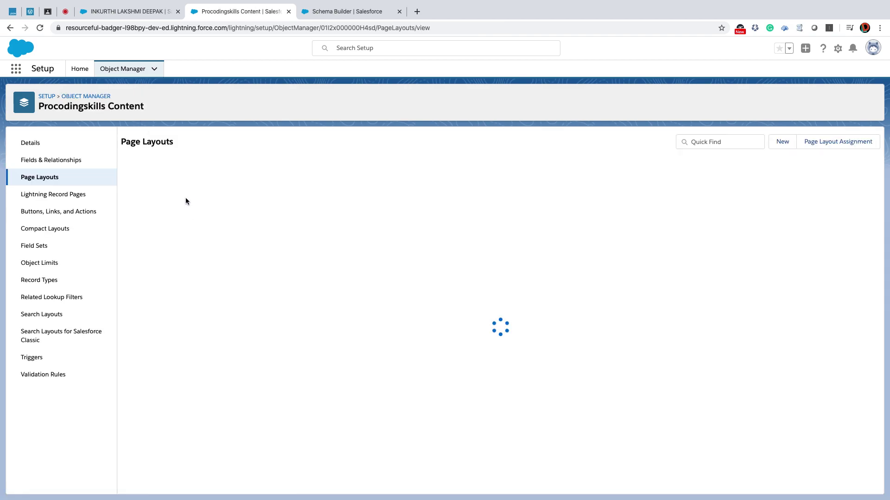
Reload the record to show the new sections, then go back to Setup's Fields & Relationships.
{"action": "left_click", "coordinate": [106, 12]}
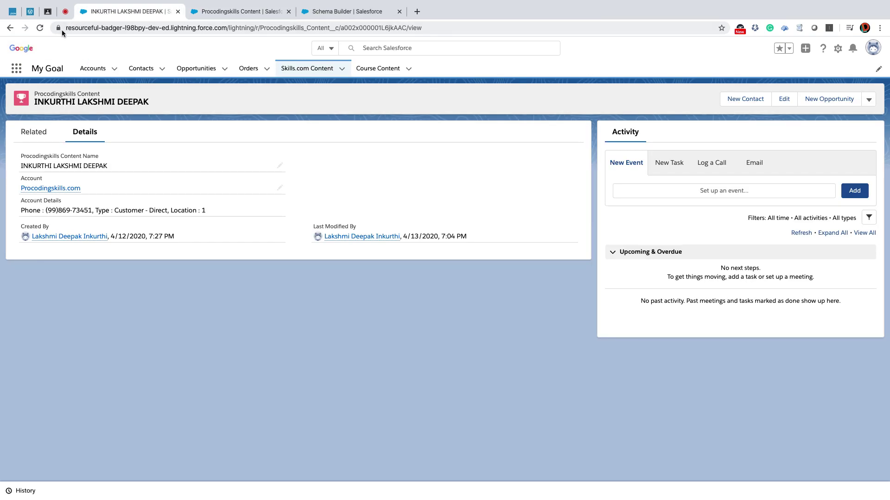
{"action": "left_click", "coordinate": [40, 29]}
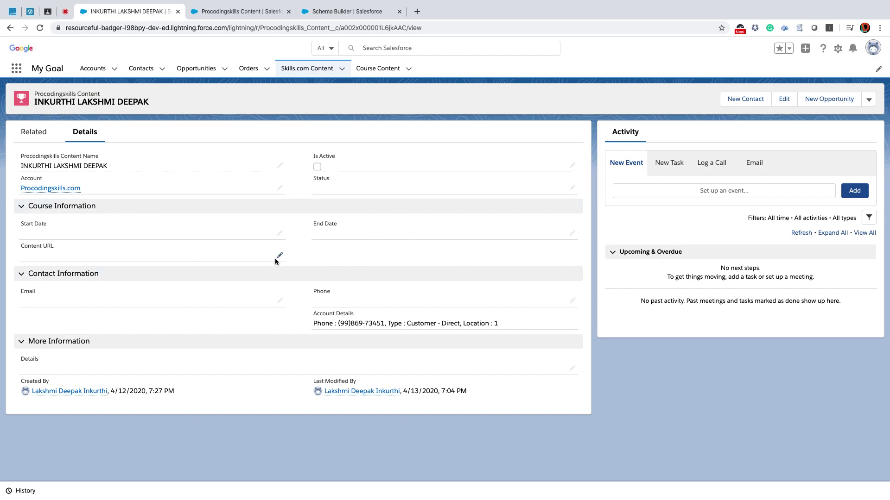
{"action": "left_click", "coordinate": [246, 11]}
{"action": "left_click", "coordinate": [52, 161]}
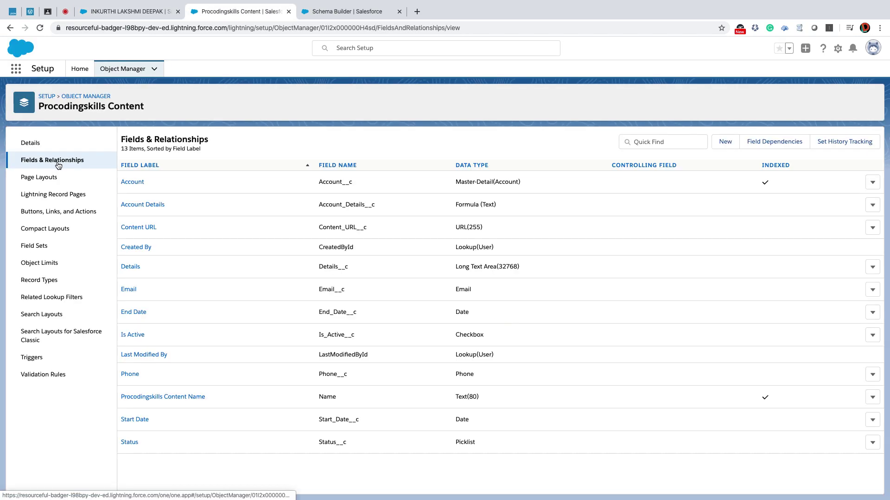
Review Content URL's field-level security without changes and return to the record's tab.
{"action": "left_click", "coordinate": [137, 228]}
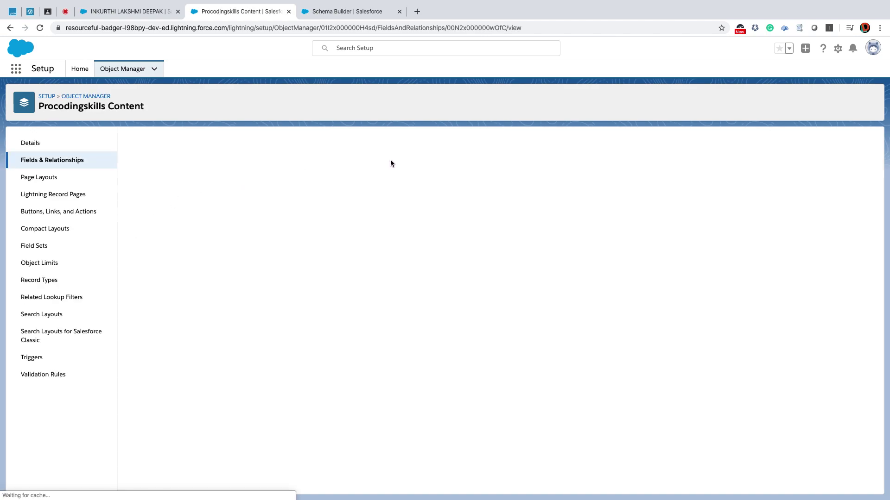
{"action": "left_click", "coordinate": [396, 181]}
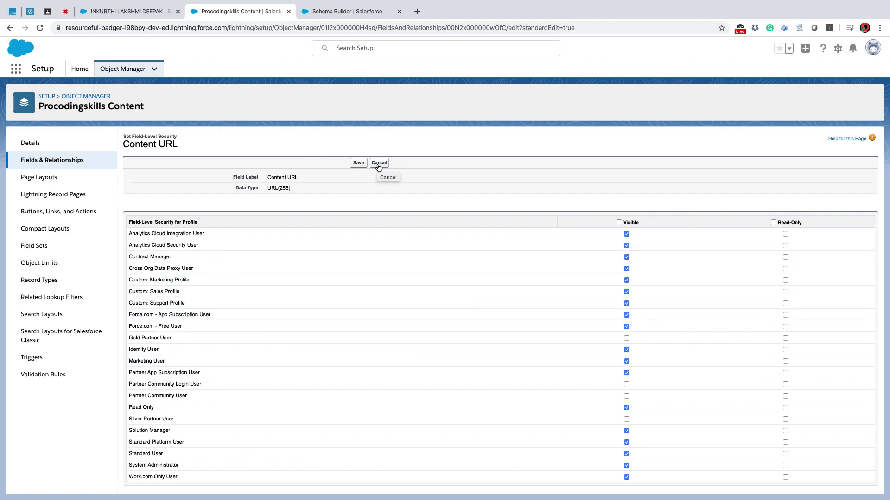
{"action": "left_click", "coordinate": [378, 164]}
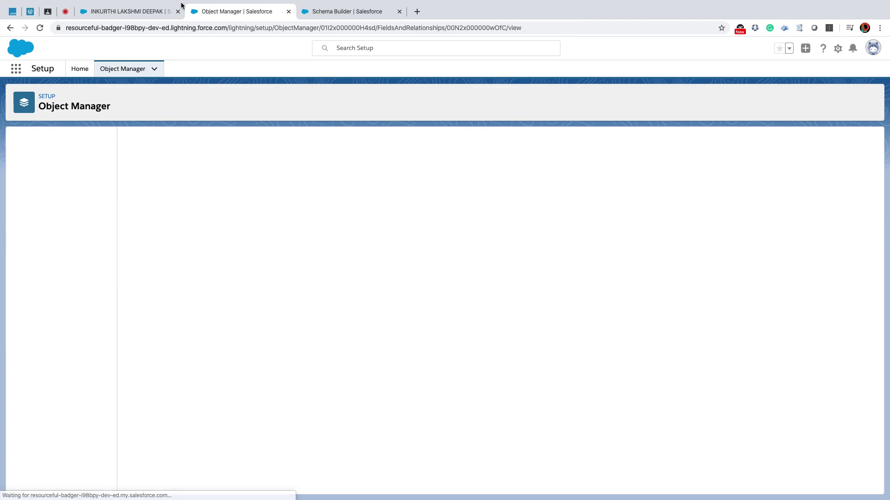
{"action": "left_click", "coordinate": [146, 15]}
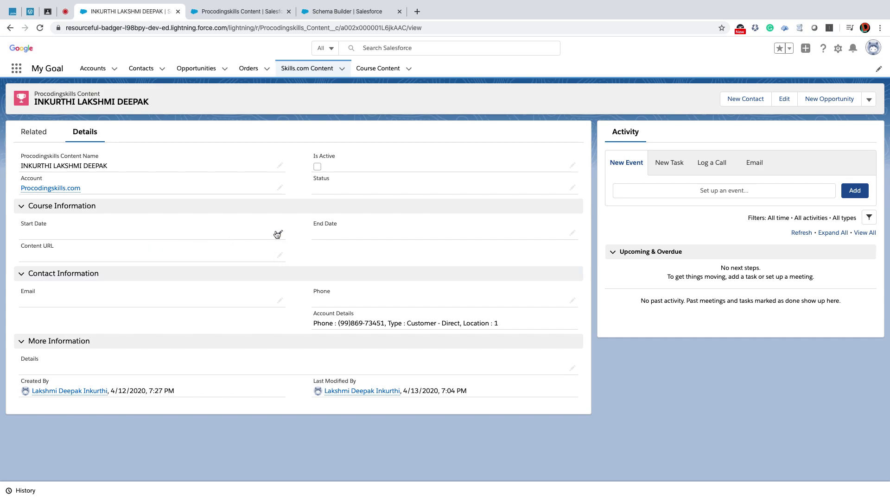
Edit the record's Status through Draft and Validation, settling on Pending For Approval.
{"action": "left_click", "coordinate": [572, 190]}
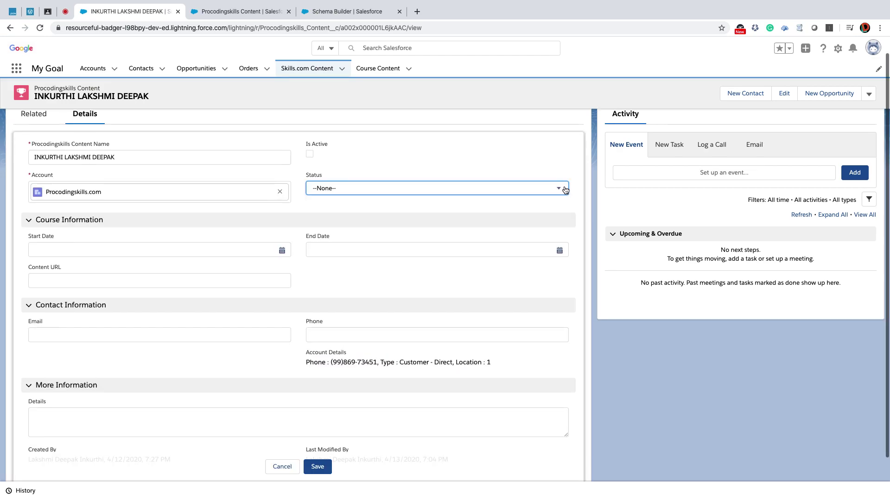
{"action": "left_click", "coordinate": [568, 189]}
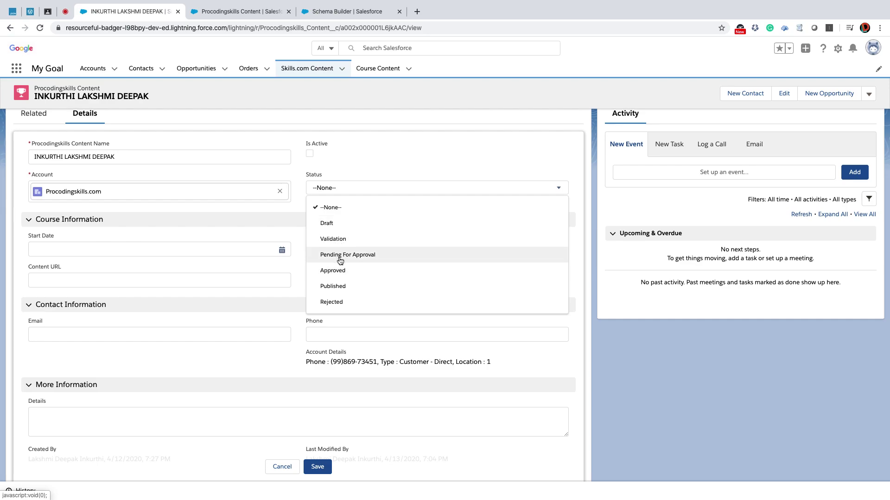
{"action": "left_click", "coordinate": [338, 224]}
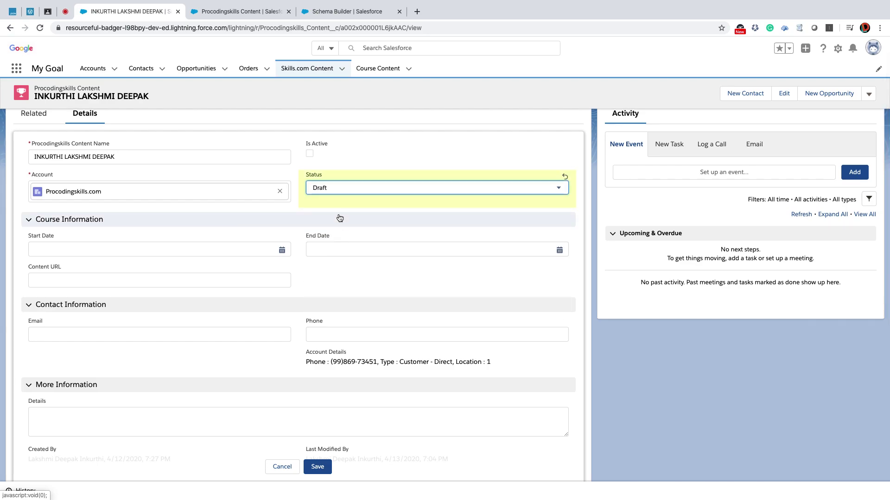
{"action": "left_click", "coordinate": [377, 193]}
{"action": "left_click", "coordinate": [359, 238]}
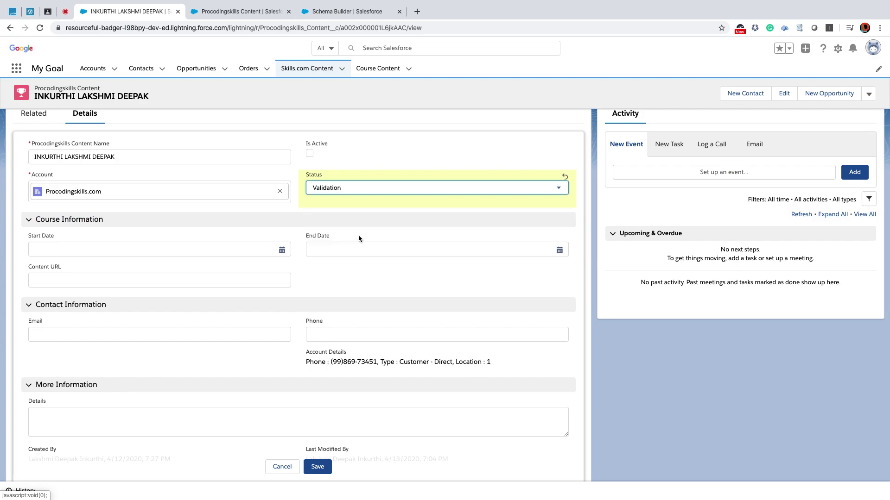
{"action": "left_click", "coordinate": [359, 190]}
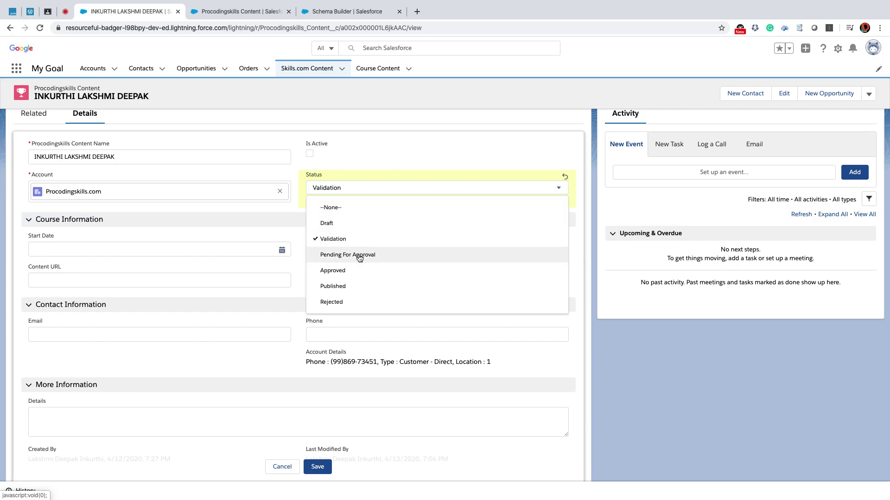
{"action": "left_click", "coordinate": [359, 254]}
{"action": "left_click", "coordinate": [361, 190]}
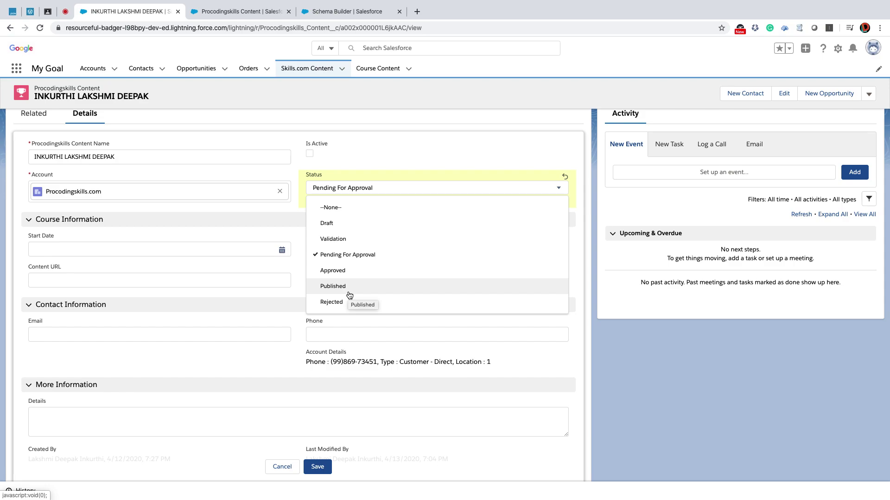
Put the cursor in the record's Email field.
{"action": "left_click", "coordinate": [231, 334]}
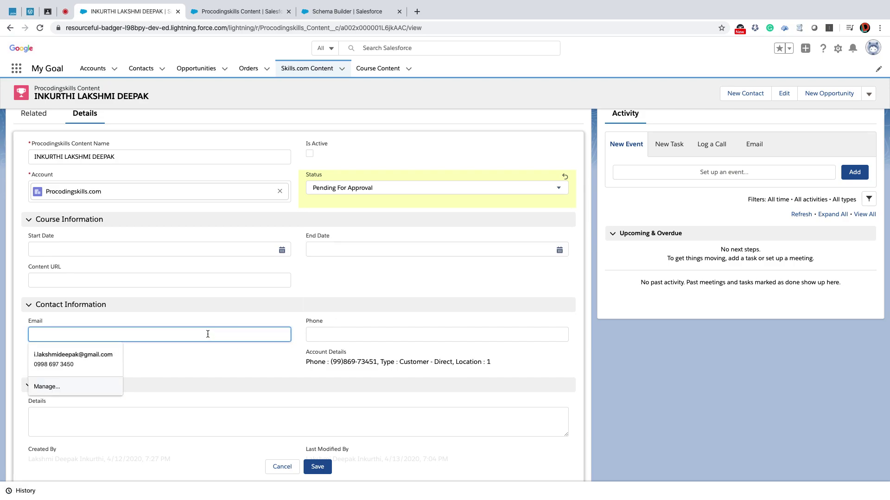
{"action": "left_click", "coordinate": [235, 314]}
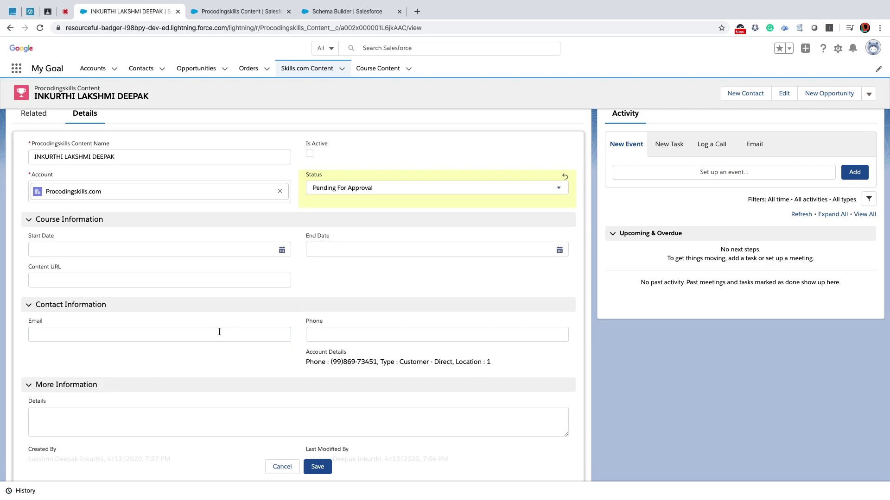
{"action": "left_click", "coordinate": [219, 331]}
{"action": "left_click", "coordinate": [233, 323]}
{"action": "left_click", "coordinate": [220, 334]}
{"action": "scroll", "coordinate": [221, 334], "scroll_direction": "up", "scroll_amount": 1}
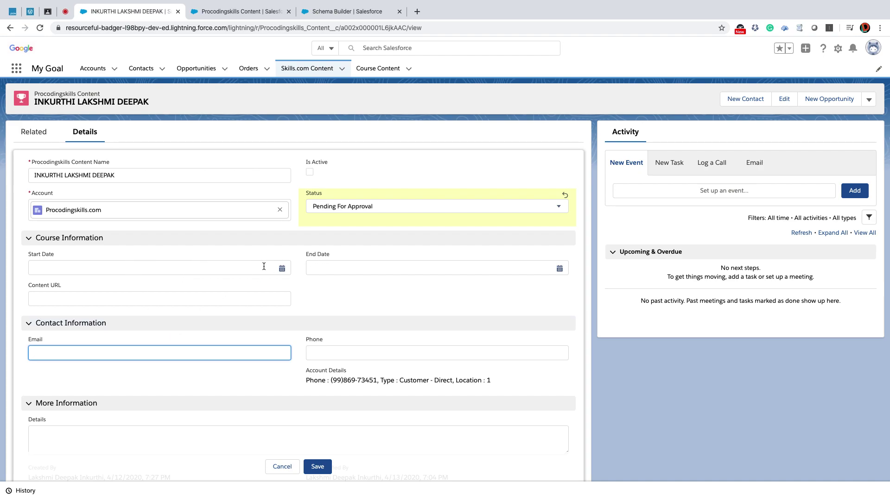
{"action": "left_click", "coordinate": [281, 269]}
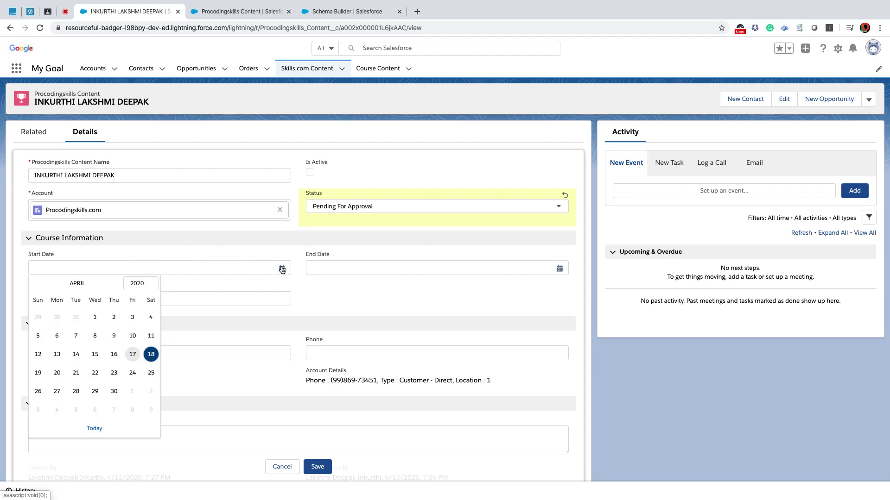
{"action": "left_click", "coordinate": [149, 357]}
{"action": "left_click", "coordinate": [495, 264]}
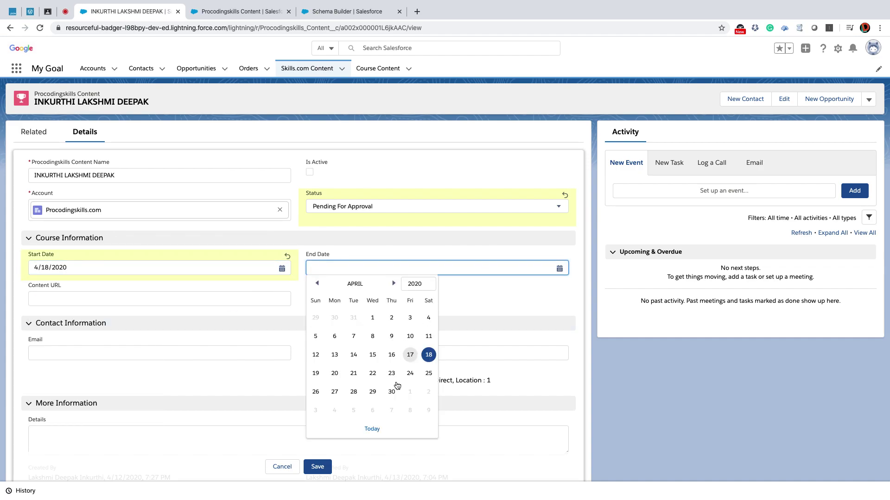
{"action": "left_click", "coordinate": [410, 373]}
{"action": "left_click", "coordinate": [184, 298]}
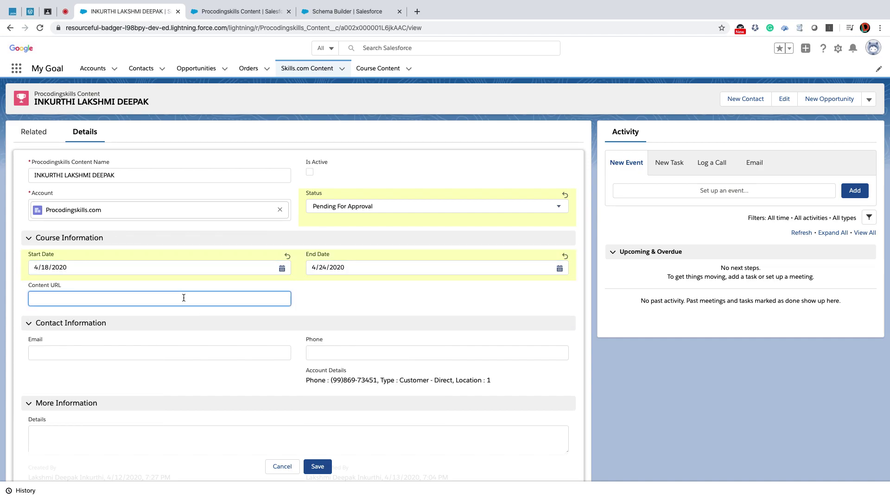
{"action": "type", "text": "www.procodingskills.com"}
Enter the contact's email address and phone number.
{"action": "left_click", "coordinate": [179, 353]}
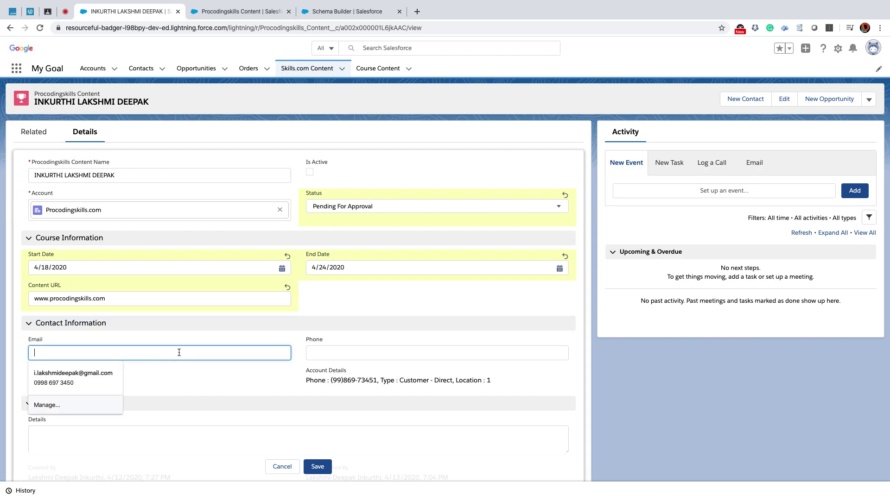
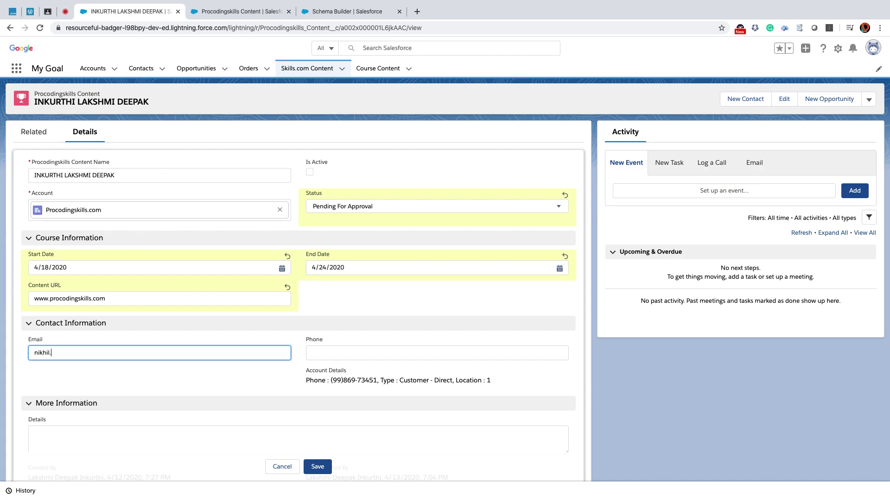
{"action": "left_click", "coordinate": [343, 353]}
{"action": "left_click", "coordinate": [344, 376]}
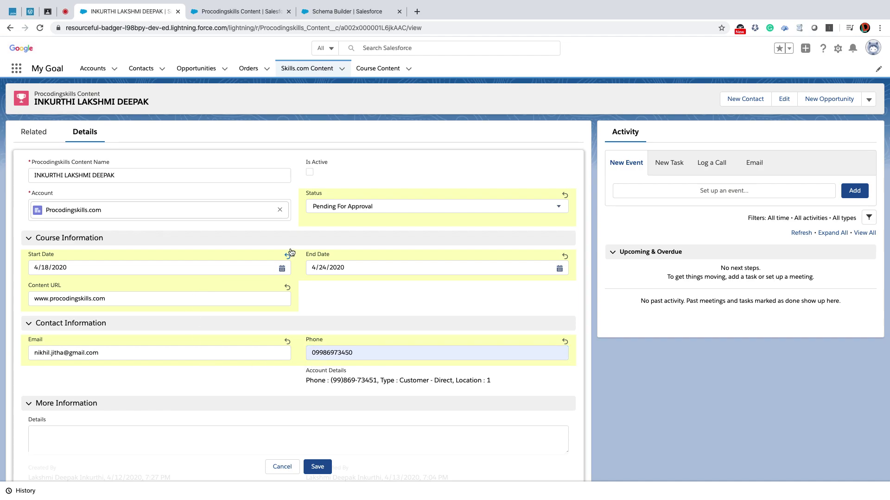
Mark the record active, enter Details 'This is A random Check', and save.
{"action": "left_click", "coordinate": [309, 173]}
{"action": "left_click", "coordinate": [134, 441]}
{"action": "scroll", "coordinate": [141, 440], "scroll_direction": "down", "scroll_amount": 2}
{"action": "type", "text": "This is A random"}
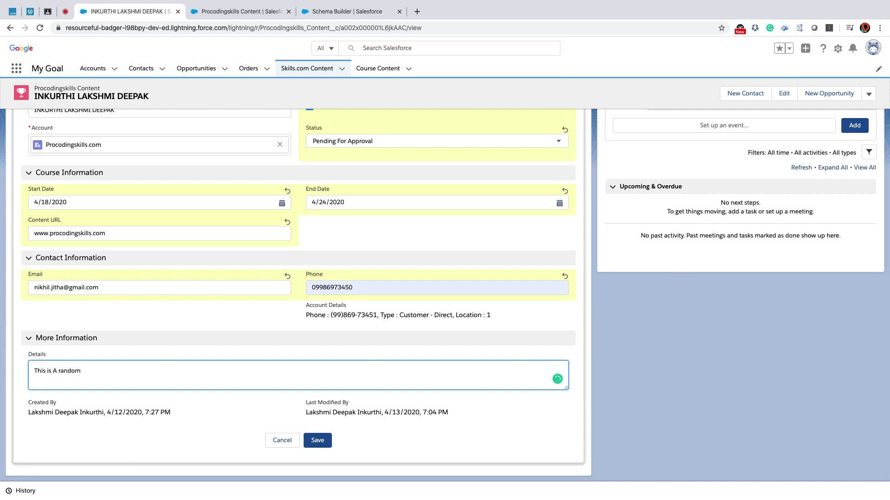
{"action": "type", "text": " Check"}
{"action": "left_click", "coordinate": [318, 440]}
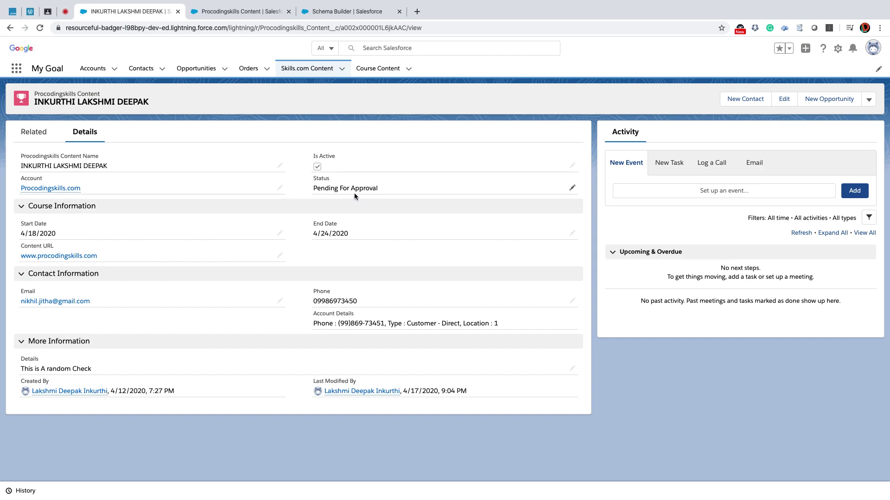
{"action": "left_click", "coordinate": [571, 188]}
Close the Status picklist unchanged, then move from the Schema Builder tab to Setup Home.
{"action": "left_click", "coordinate": [378, 190]}
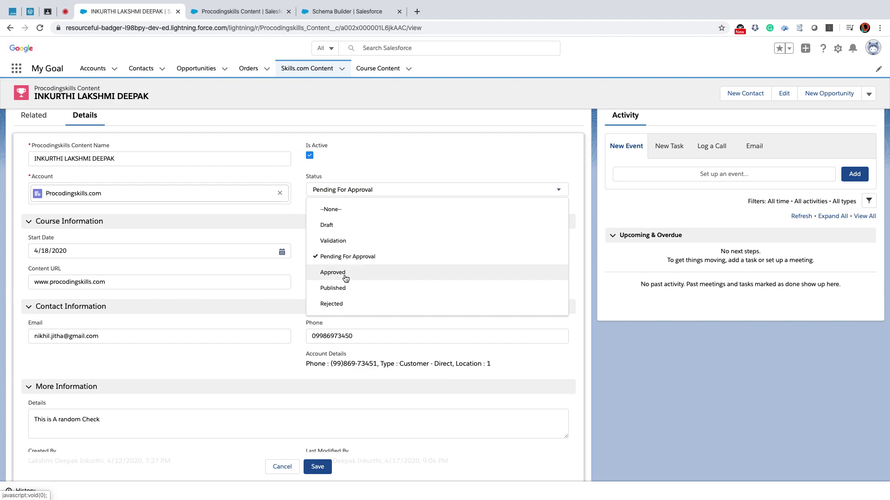
{"action": "left_click", "coordinate": [625, 365]}
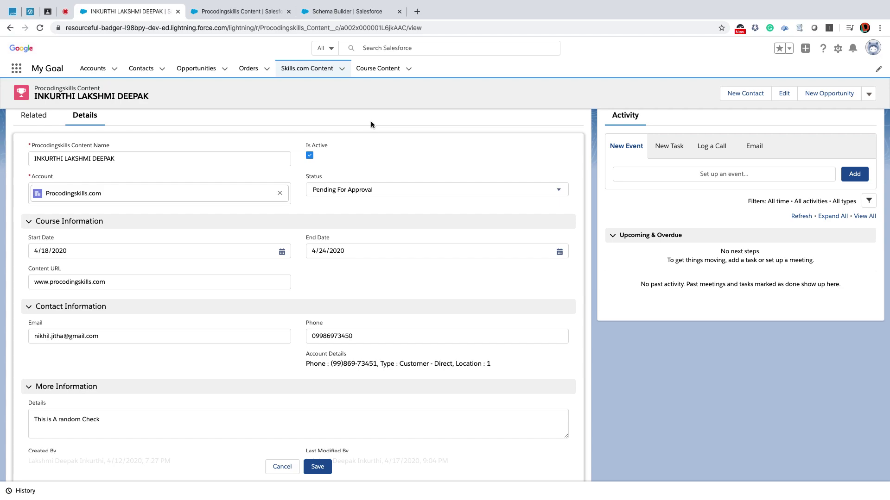
{"action": "scroll", "coordinate": [259, 194], "scroll_direction": "up", "scroll_amount": 1}
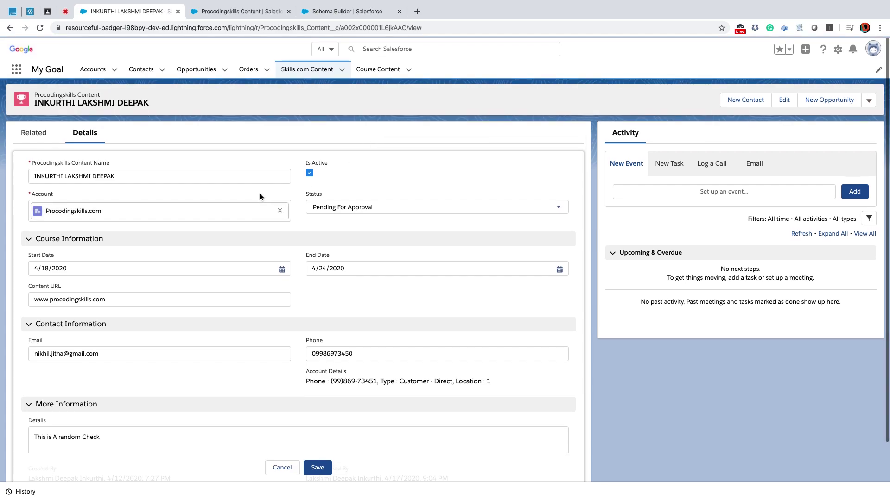
{"action": "left_click_drag", "start_coordinate": [132, 177], "coordinate": [98, 170]}
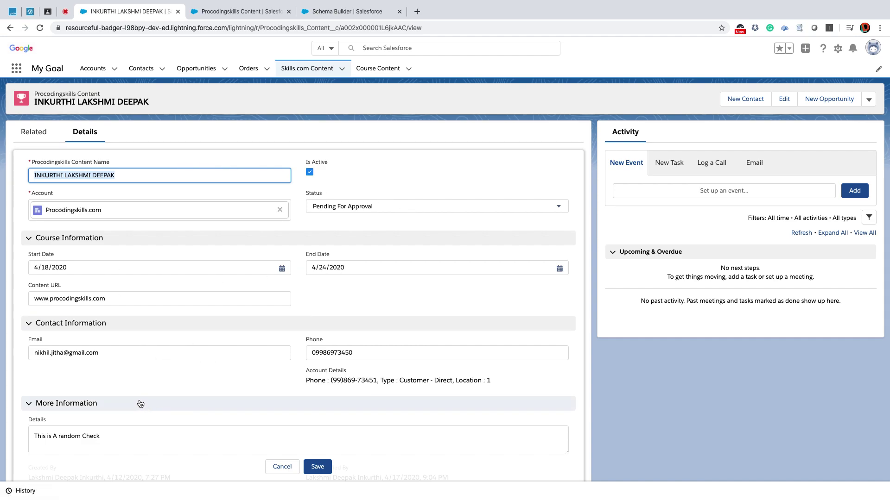
{"action": "scroll", "coordinate": [168, 360], "scroll_direction": "down", "scroll_amount": 2}
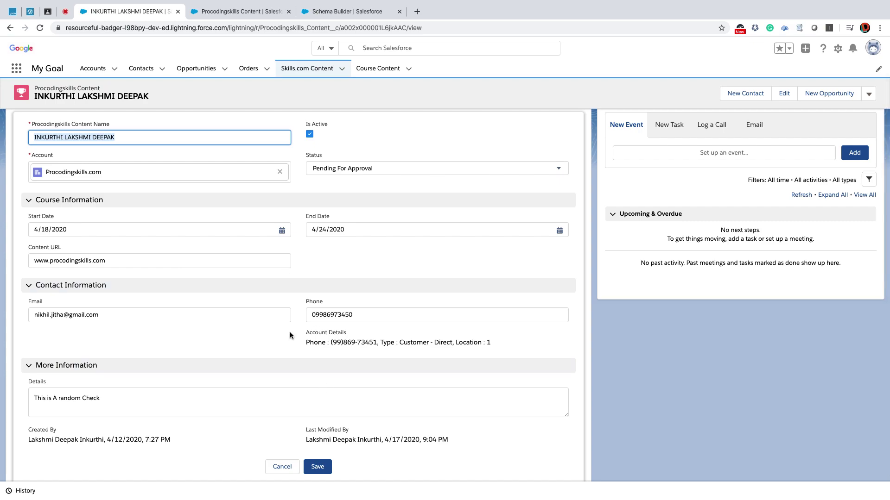
{"action": "left_click_drag", "start_coordinate": [304, 338], "coordinate": [363, 338]}
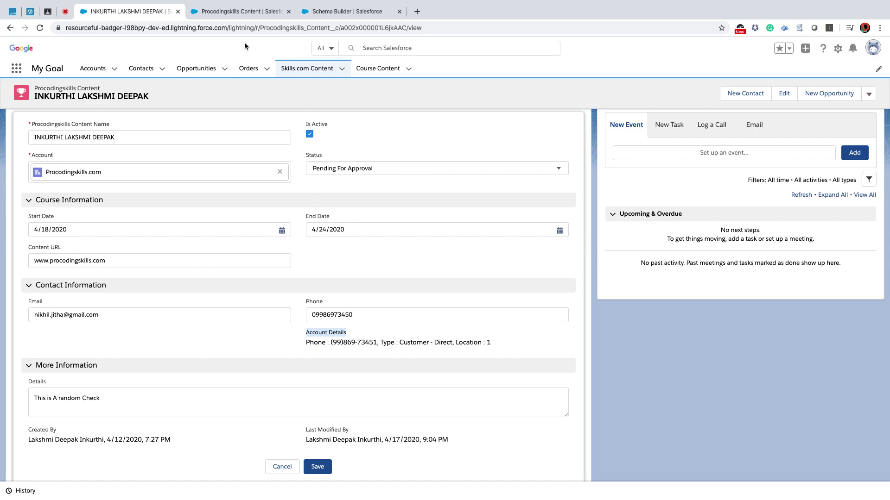
{"action": "left_click", "coordinate": [325, 13]}
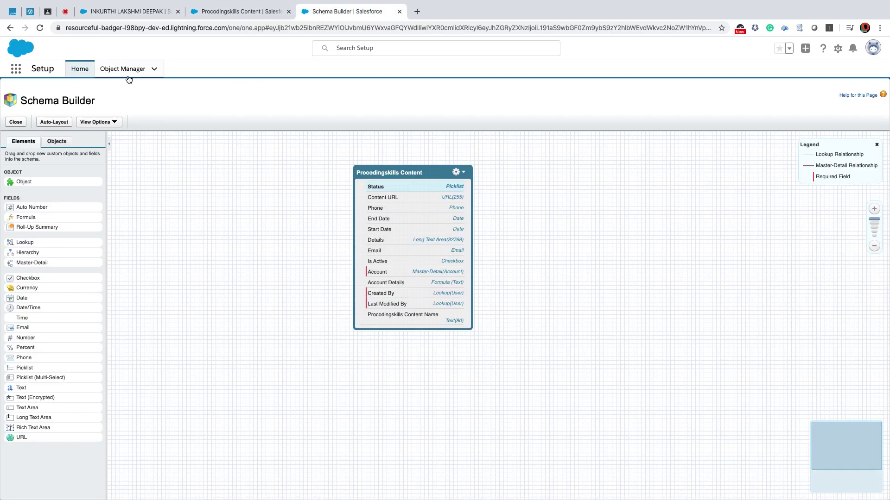
{"action": "left_click", "coordinate": [79, 68]}
Search Quick Find for 'classic' and open Classic Email Templates.
{"action": "left_click", "coordinate": [64, 95]}
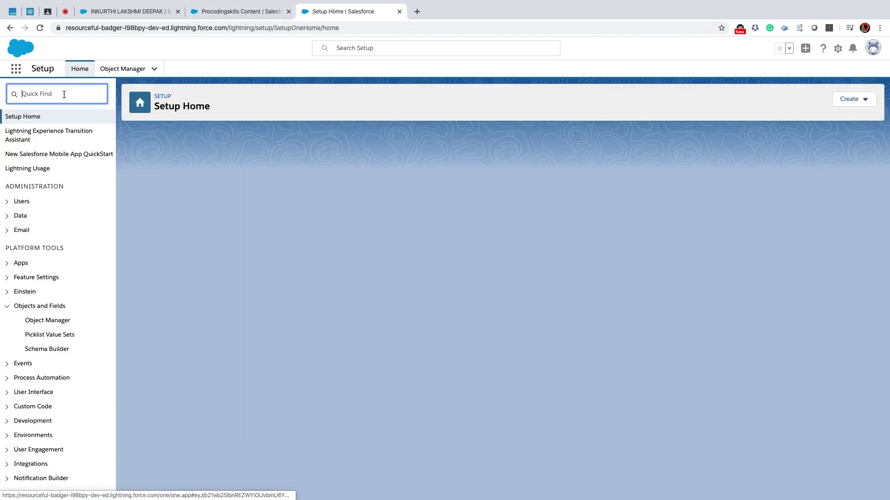
{"action": "type", "text": "classic"}
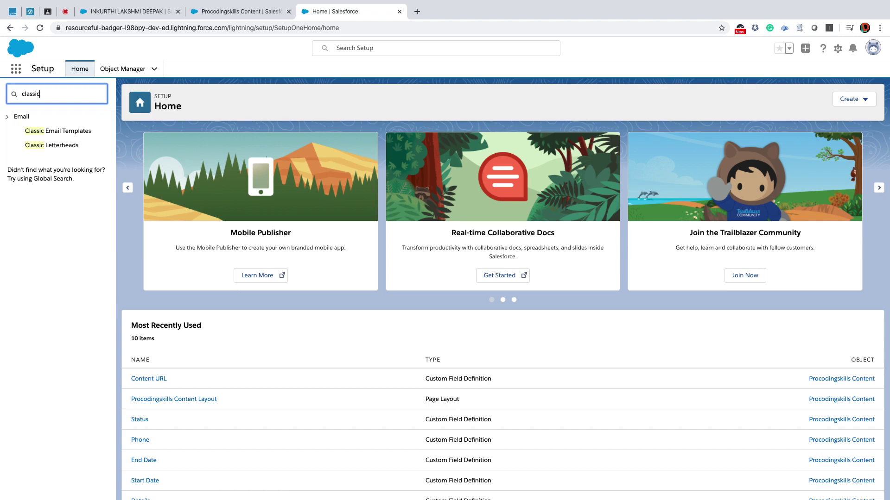
{"action": "left_click", "coordinate": [68, 134]}
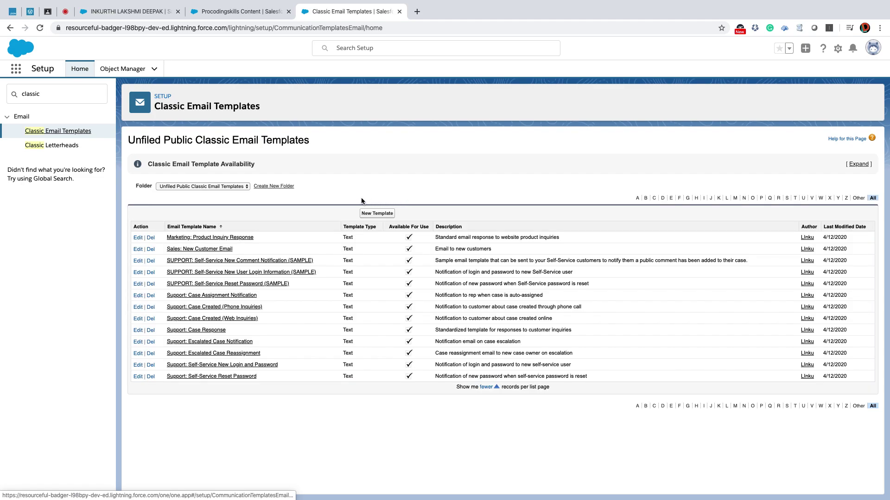
Start a new email template folder labelled 'Procodingskills Content' with its unique name auto-filled.
{"action": "left_click", "coordinate": [277, 186]}
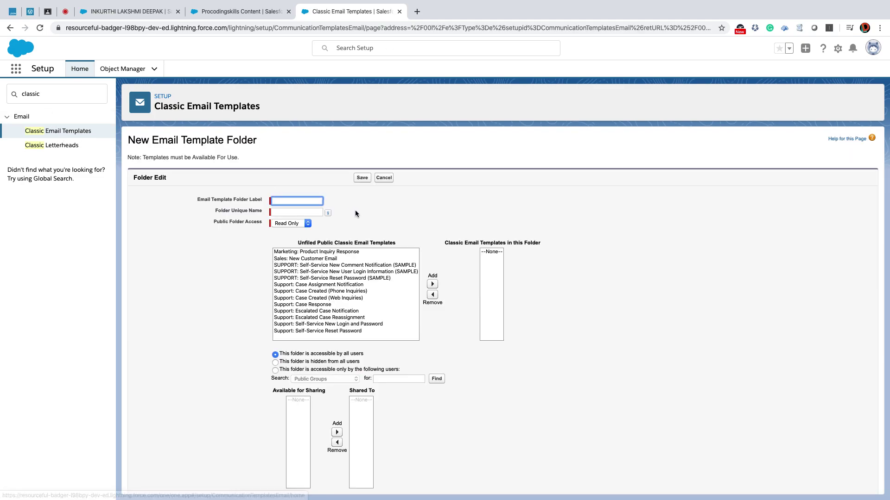
{"action": "left_click", "coordinate": [383, 179]}
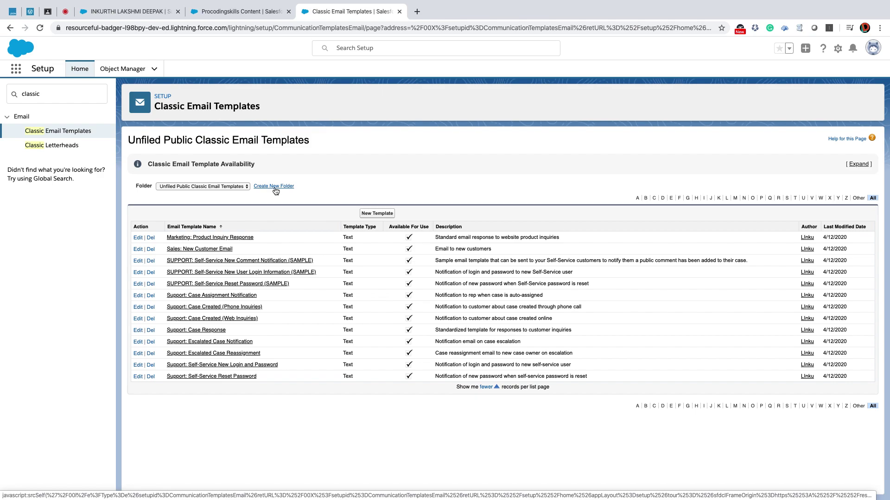
{"action": "left_click", "coordinate": [274, 187]}
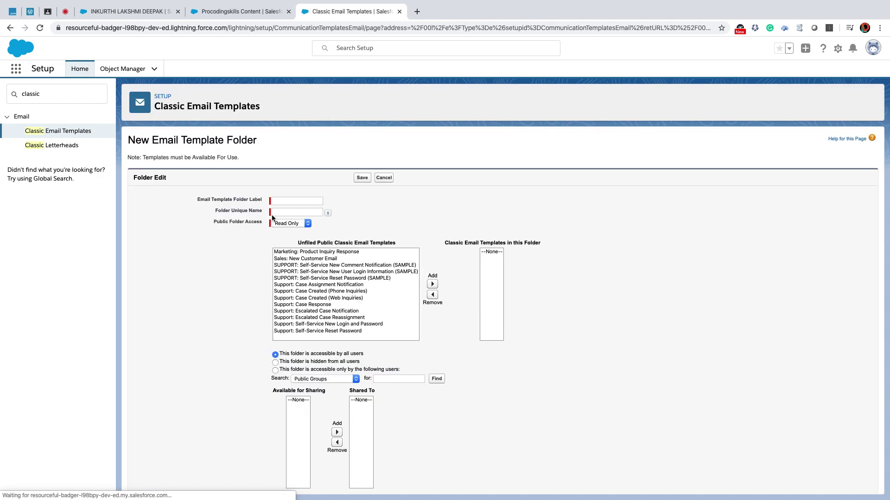
{"action": "left_click", "coordinate": [290, 202]}
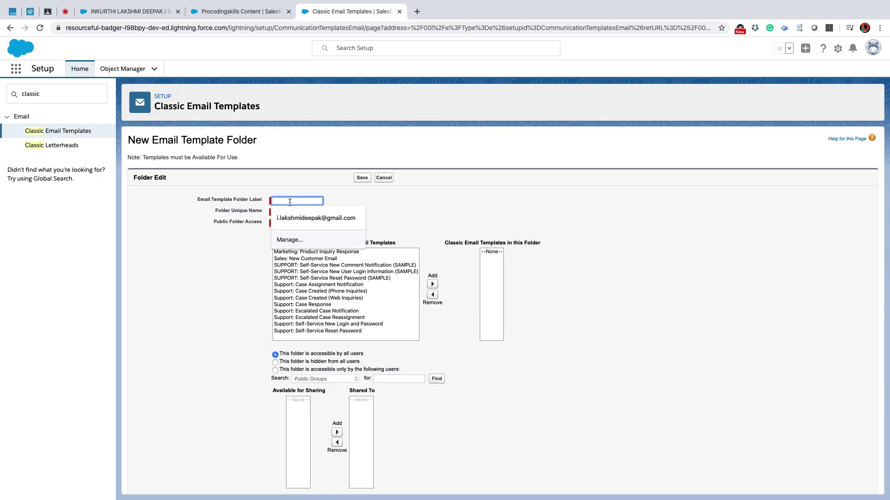
{"action": "type", "text": "Procod"}
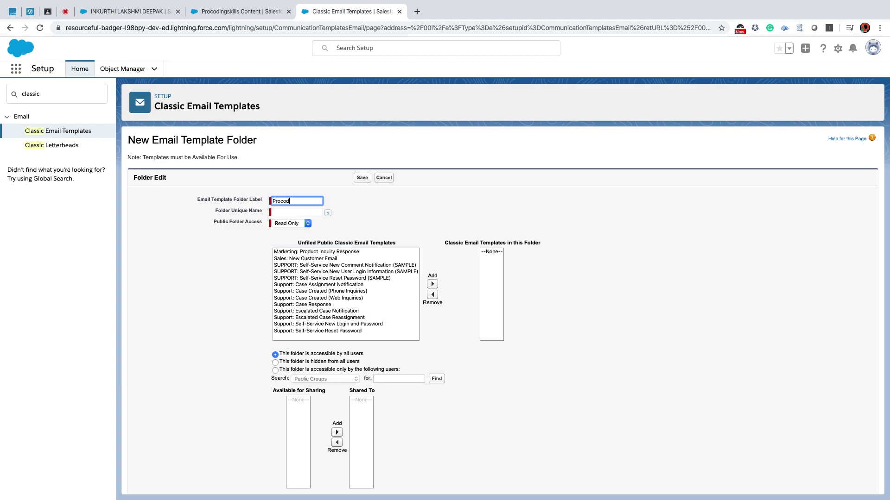
{"action": "type", "text": "ings"}
{"action": "type", "text": "kills Em"}
{"action": "type", "text": "ntent"}
{"action": "key", "text": "Tab"}
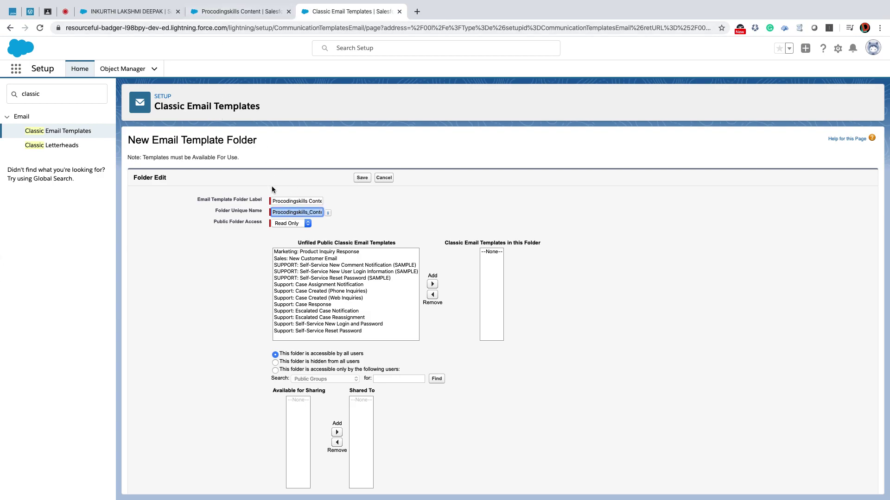
Give the folder Read/Write access, make it accessible by all users, and save it.
{"action": "scroll", "coordinate": [278, 204], "scroll_direction": "down", "scroll_amount": 1}
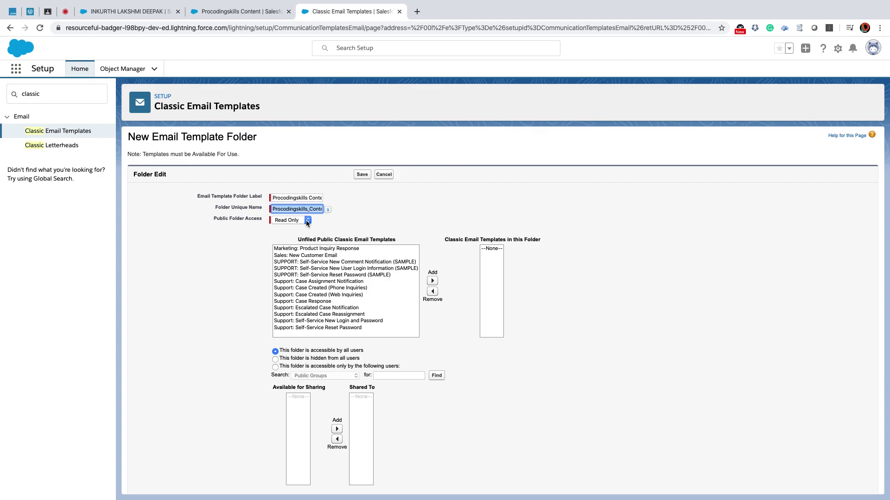
{"action": "left_click", "coordinate": [306, 221]}
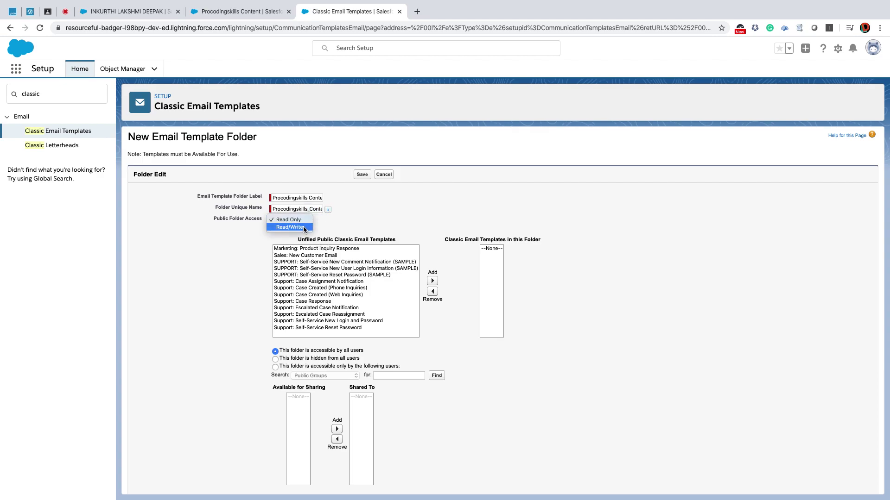
{"action": "left_click", "coordinate": [303, 227]}
{"action": "scroll", "coordinate": [224, 274], "scroll_direction": "down", "scroll_amount": 1}
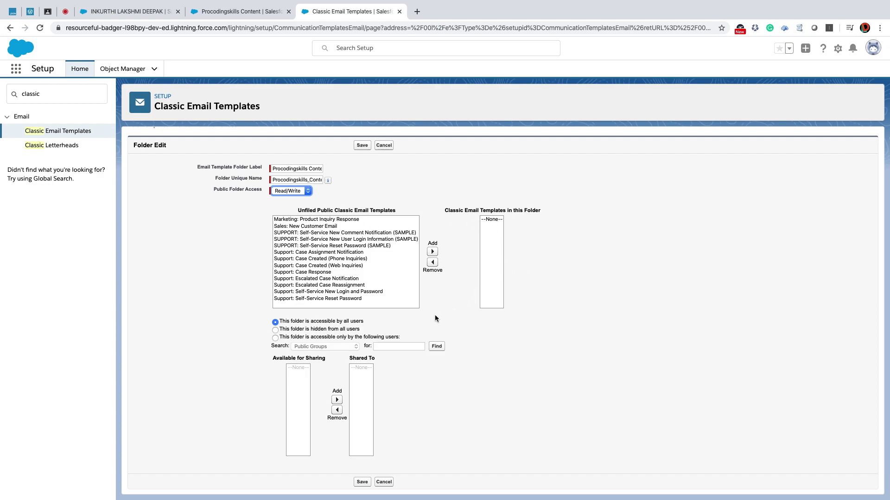
{"action": "left_click", "coordinate": [274, 323]}
{"action": "scroll", "coordinate": [365, 328], "scroll_direction": "down", "scroll_amount": 1}
{"action": "scroll", "coordinate": [364, 327], "scroll_direction": "up", "scroll_amount": 1}
{"action": "left_click", "coordinate": [361, 481]}
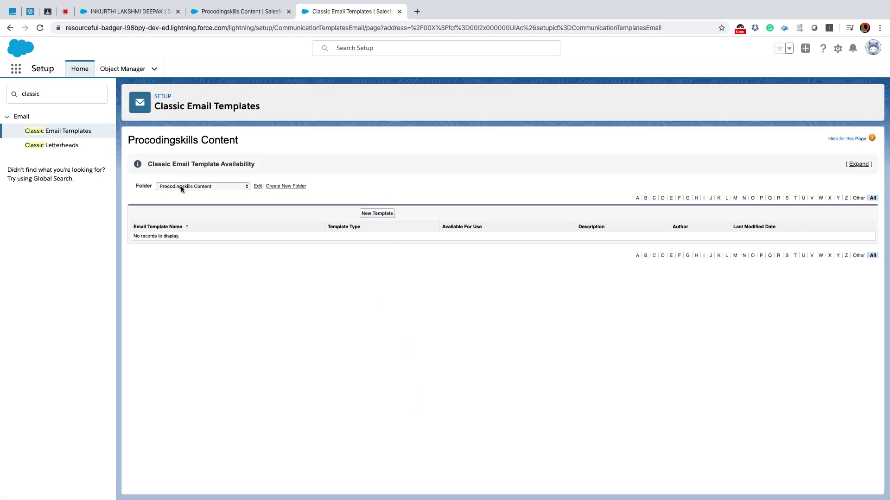
Start a new Text-type email template and advance to its details form.
{"action": "left_click", "coordinate": [377, 214]}
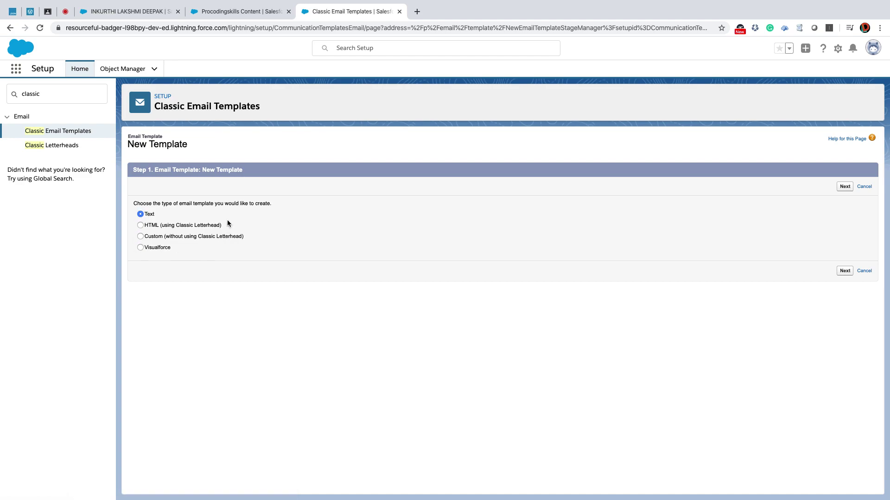
{"action": "left_click", "coordinate": [134, 225]}
{"action": "left_click_drag", "start_coordinate": [171, 250], "coordinate": [135, 248]}
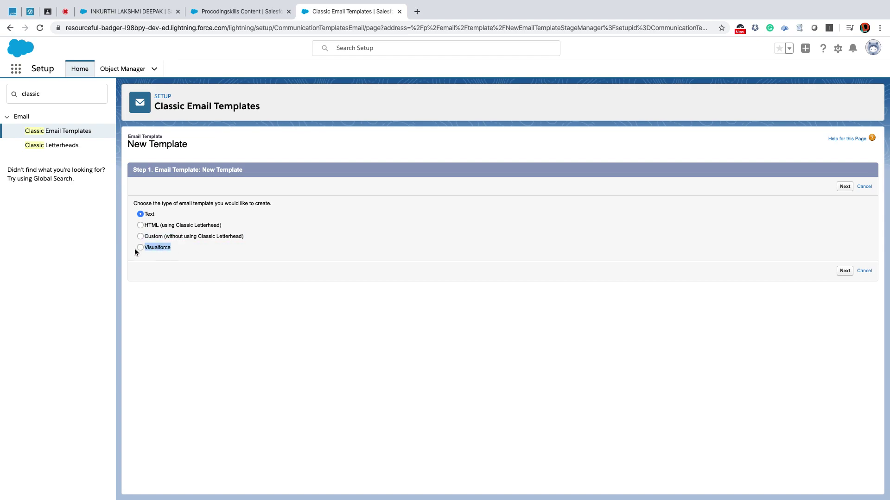
{"action": "left_click", "coordinate": [844, 186]}
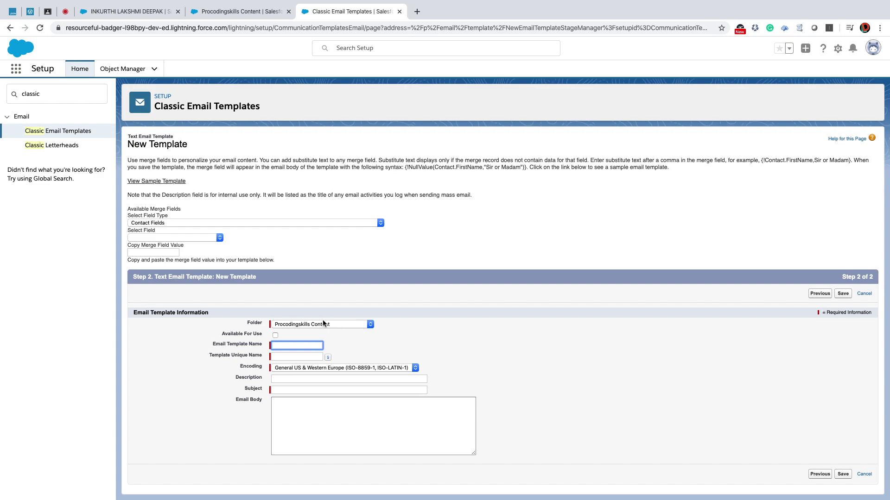
{"action": "left_click", "coordinate": [323, 323]}
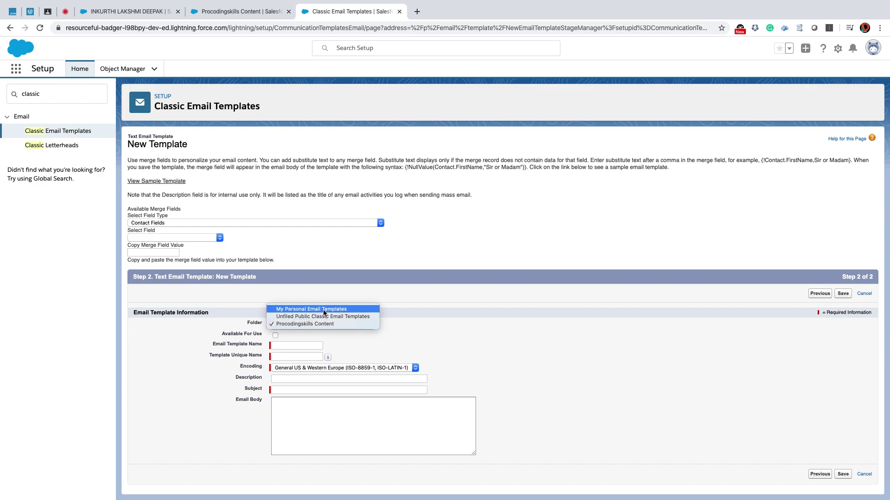
Keep the Procodingskills Content folder, mark the template available, and name it 'Status Update Notification'.
{"action": "left_click", "coordinate": [316, 324]}
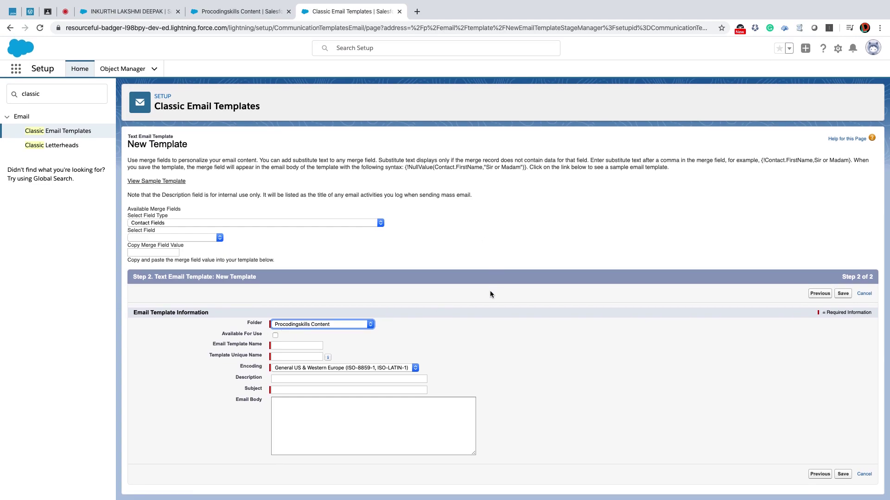
{"action": "left_click_drag", "start_coordinate": [222, 338], "coordinate": [257, 337]}
{"action": "left_click", "coordinate": [275, 335]}
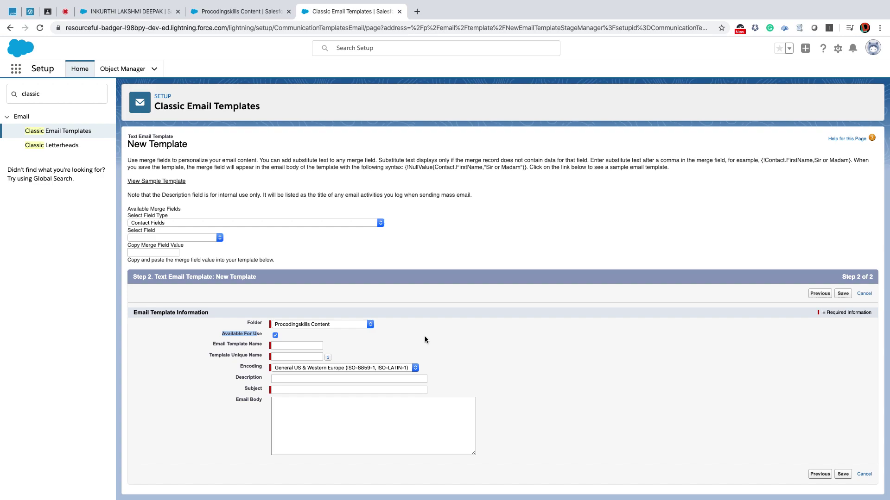
{"action": "left_click", "coordinate": [303, 345]}
{"action": "type", "text": "St"}
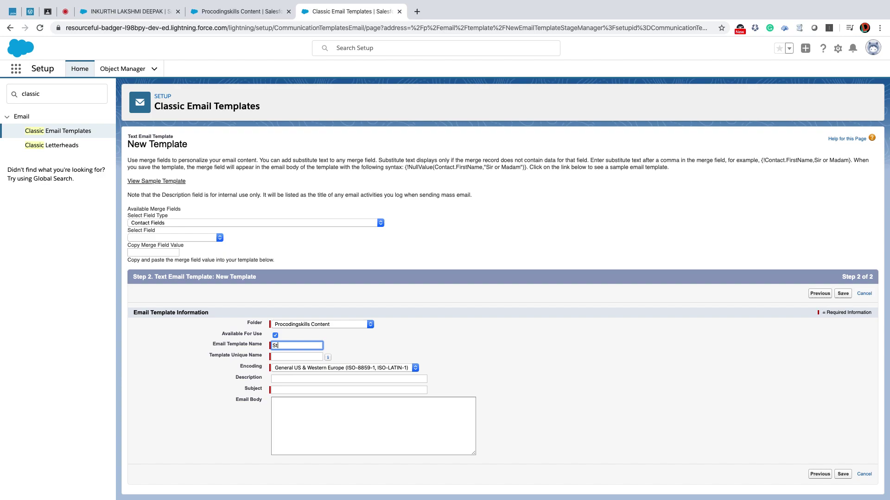
{"action": "type", "text": "atus Update"}
{"action": "type", "text": " Nor"}
{"action": "type", "text": "ification"}
{"action": "key", "text": "Tab"}
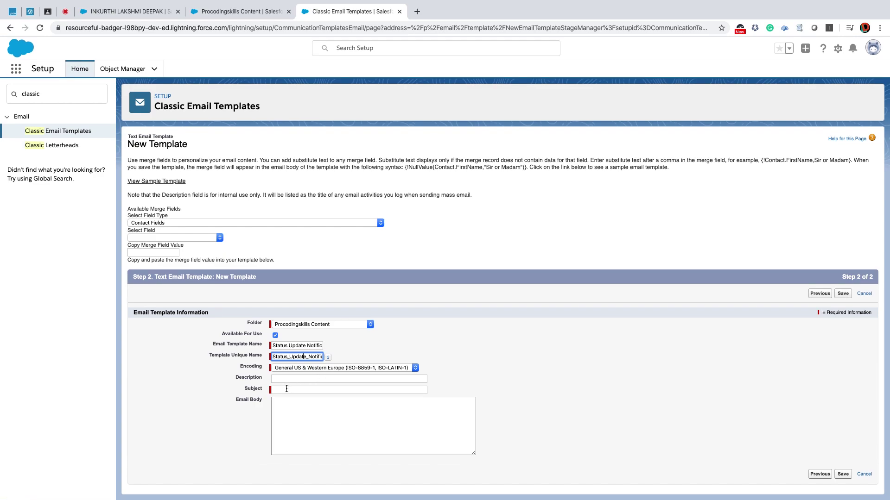
Enter the subject 'Your Content status has been modifed'.
{"action": "left_click", "coordinate": [286, 389]}
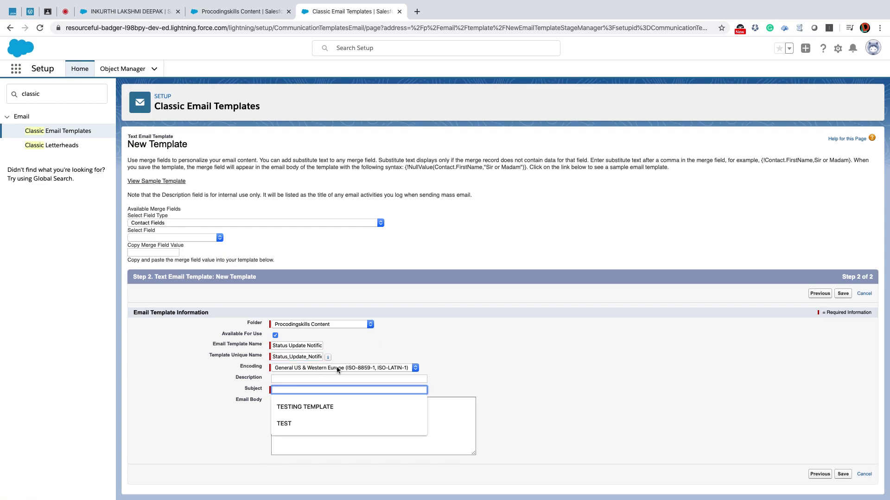
{"action": "type", "text": "Your"}
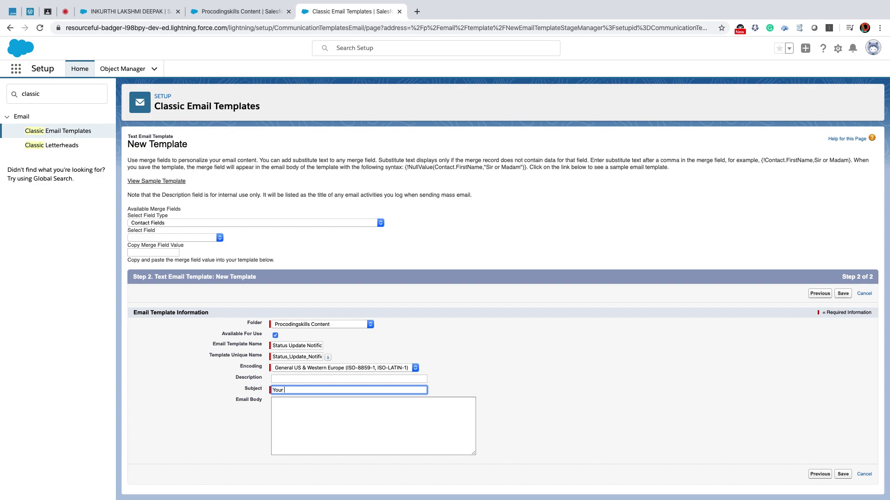
{"action": "type", "text": " Content has been modifed"}
{"action": "left_click", "coordinate": [305, 390]}
{"action": "type", "text": "status"}
{"action": "left_click_drag", "start_coordinate": [374, 390], "coordinate": [264, 390]}
{"action": "left_click", "coordinate": [291, 403]}
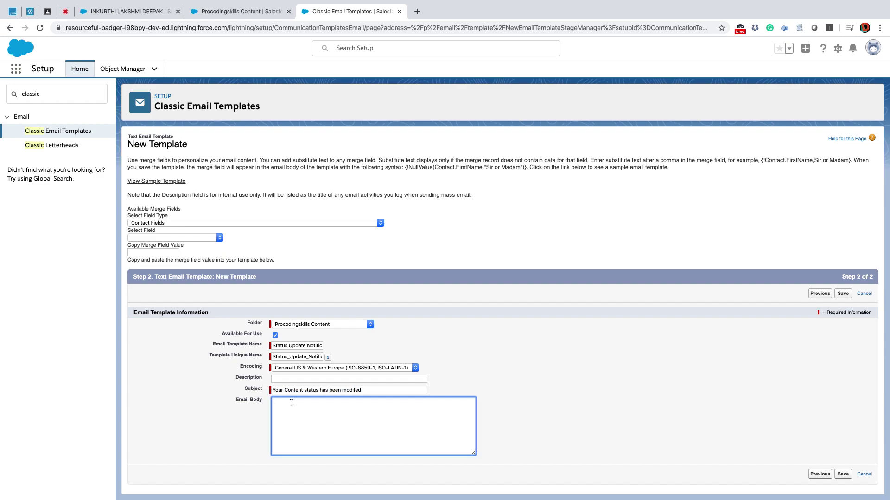
Write a greeting and a line saying the content's status was updated for the following Account Details.
{"action": "key", "text": "Return"}
{"action": "key", "text": "Return"}
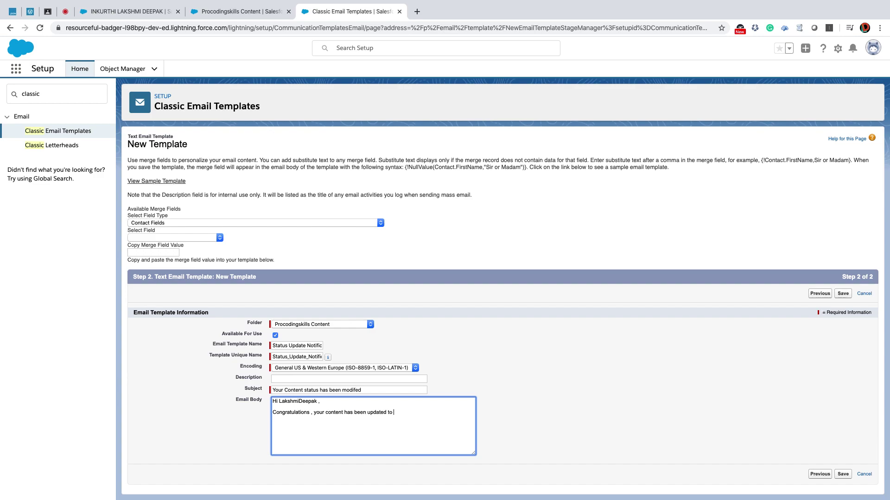
{"action": "left_click_drag", "start_coordinate": [314, 412], "coordinate": [268, 414]}
{"action": "key", "text": "BackSpace"}
{"action": "key", "text": "Delete"}
{"action": "key", "text": "Delete"}
{"action": "type", "text": "Y"}
{"action": "type", "text": "\"\""}
{"action": "type", "text": "Staus "}
{"action": "type", "text": ", "}
{"action": "type", "text": "for the f"}
{"action": "type", "text": "ollwoing acc"}
{"action": "type", "text": "Accoun"}
{"action": "type", "text": "t Details"}
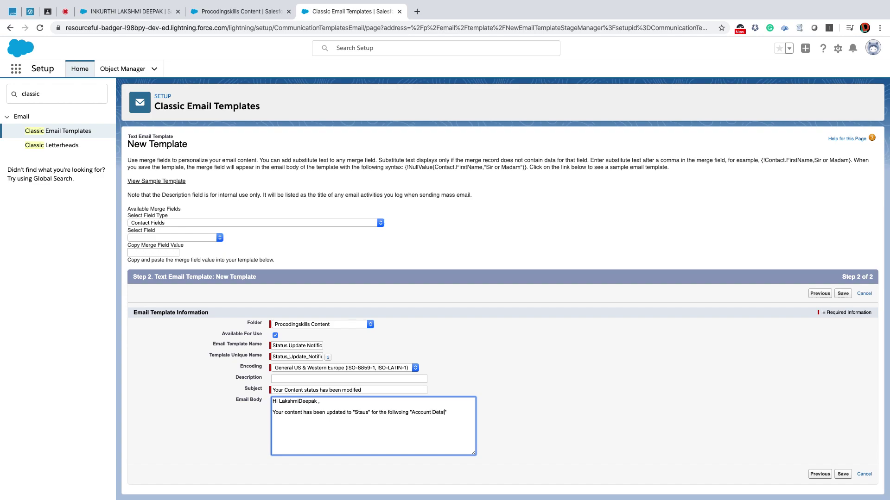
Add the 'Regards, "Email Sender Name"' sign-off and remove the recipient's name from the greeting.
{"action": "left_click", "coordinate": [455, 413]}
{"action": "type", "text": "REgards"}
{"action": "key", "text": "BackSpace"}
{"action": "key", "text": "BackSpace"}
{"action": "type", "text": "egards"}
{"action": "type", "text": ", \"Email Send"}
{"action": "type", "text": "er Name\""}
{"action": "double_click", "coordinate": [302, 402]}
{"action": "key", "text": "BackSpace"}
{"action": "left_click", "coordinate": [130, 209]}
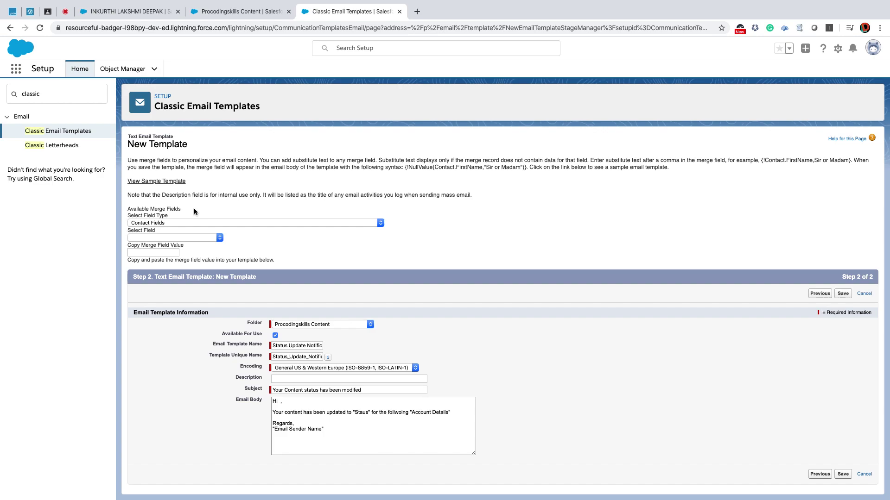
Insert the Procodingskills Content Name merge field after 'Hi' in the greeting.
{"action": "left_click", "coordinate": [168, 223]}
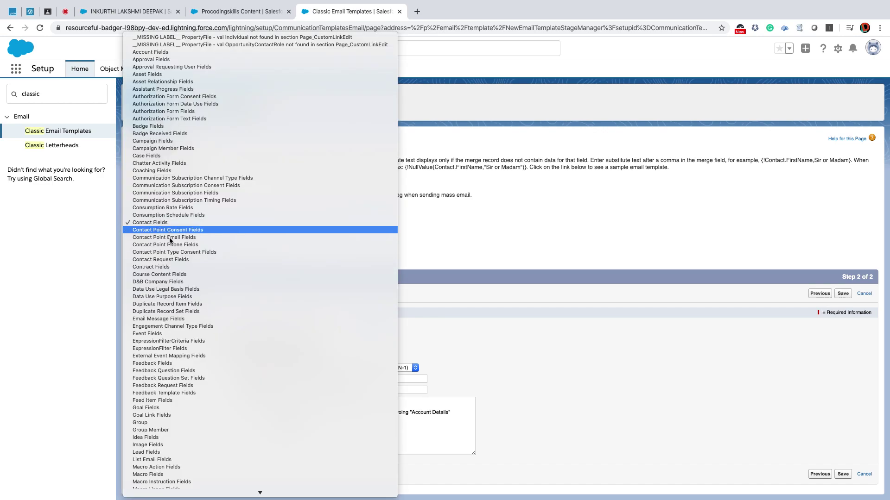
{"action": "scroll", "coordinate": [173, 278], "scroll_direction": "down", "scroll_amount": 6}
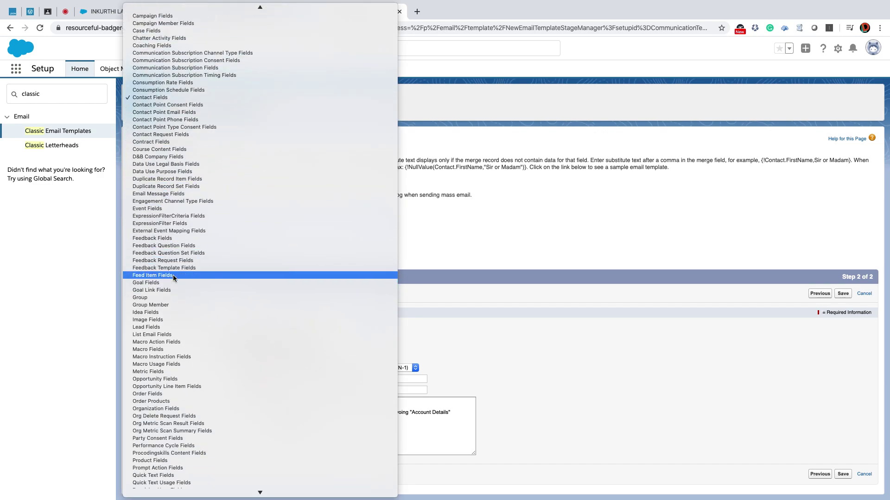
{"action": "left_click", "coordinate": [185, 411]}
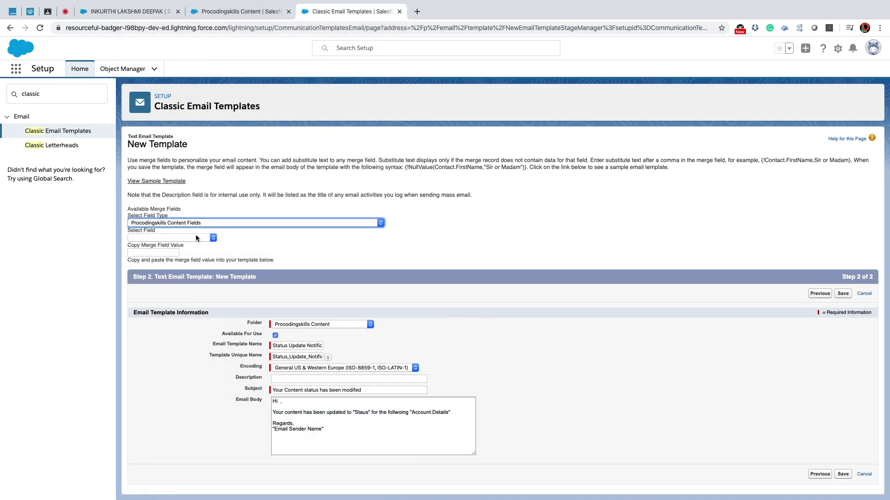
{"action": "left_click", "coordinate": [196, 238]}
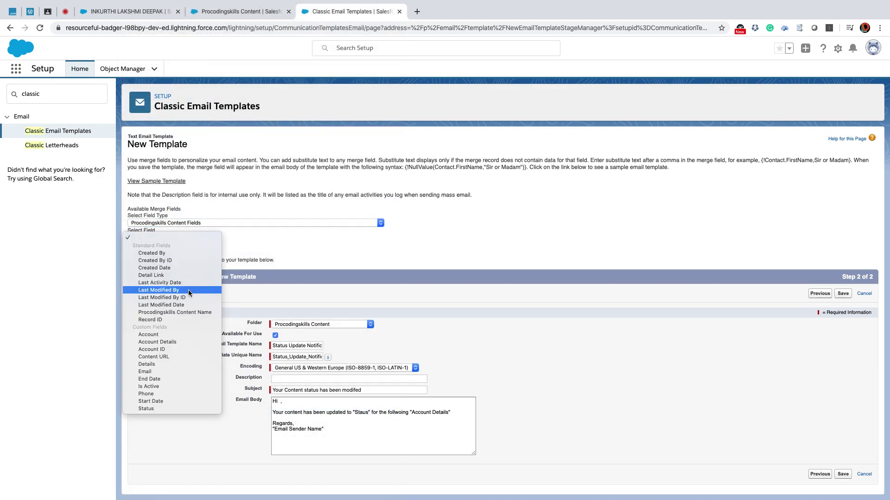
{"action": "left_click", "coordinate": [184, 312]}
{"action": "left_click", "coordinate": [159, 252]}
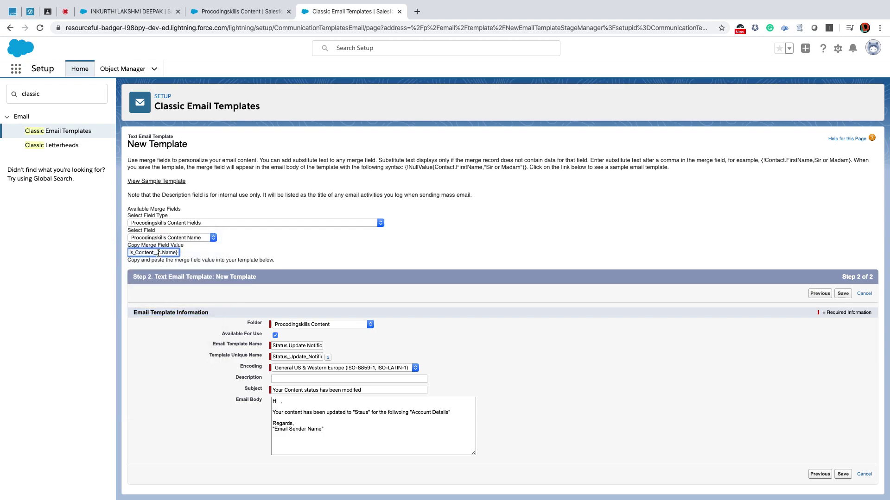
{"action": "triple_click", "coordinate": [158, 254]}
{"action": "left_click", "coordinate": [280, 401]}
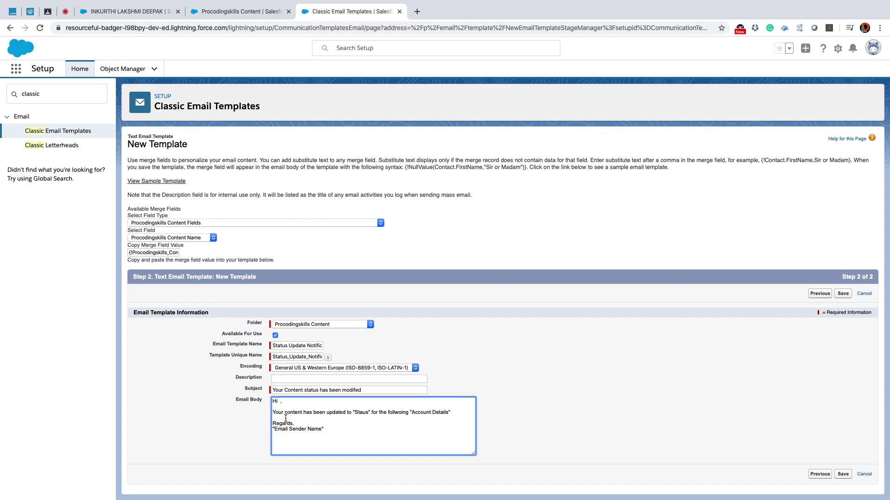
{"action": "key", "text": "super+v"}
Replace the 'Status' placeholder with the Status merge field inside the quotes.
{"action": "double_click", "coordinate": [365, 412]}
{"action": "key", "text": "BackSpace"}
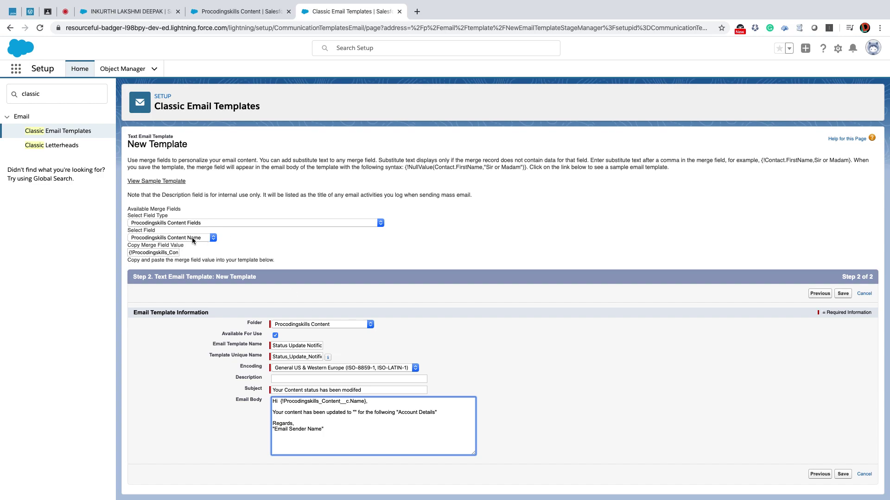
{"action": "left_click", "coordinate": [188, 238]}
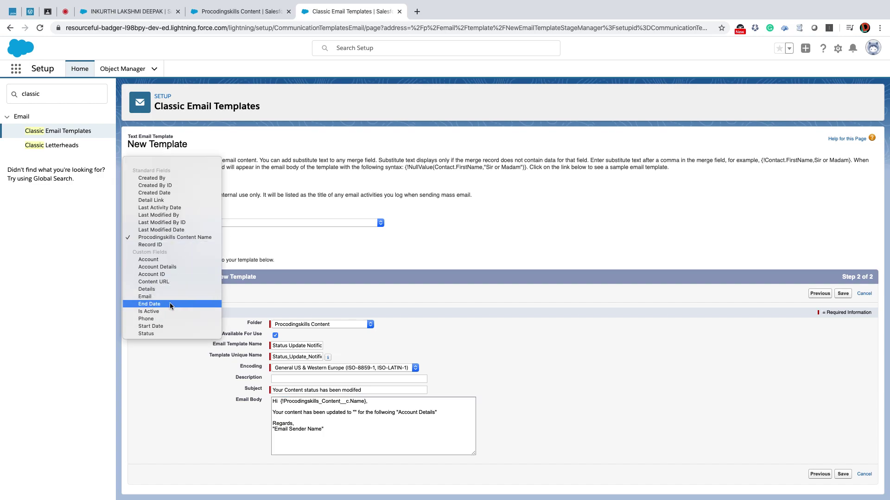
{"action": "left_click", "coordinate": [167, 334]}
{"action": "left_click", "coordinate": [159, 252]}
{"action": "left_click", "coordinate": [159, 252]}
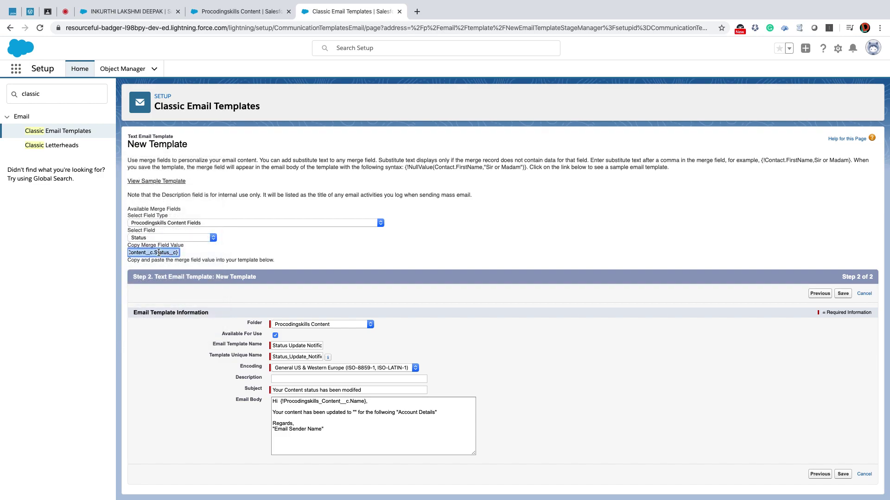
{"action": "left_click", "coordinate": [354, 413]}
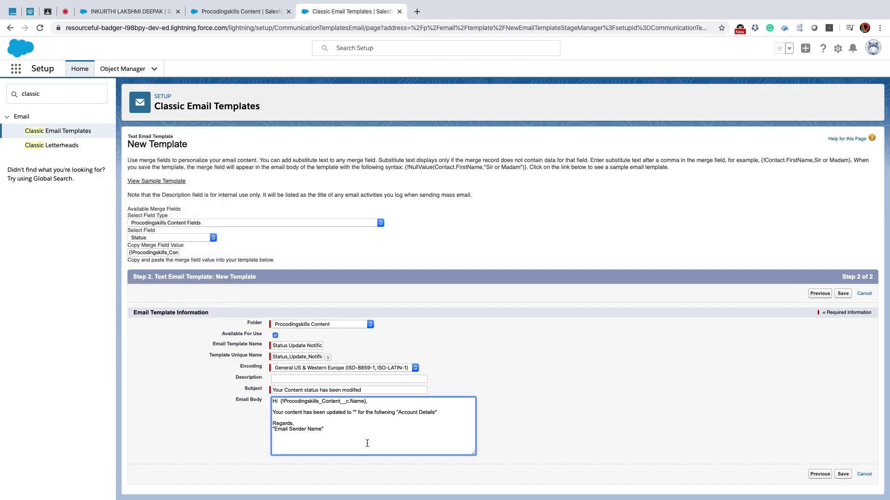
{"action": "key", "text": "super+v"}
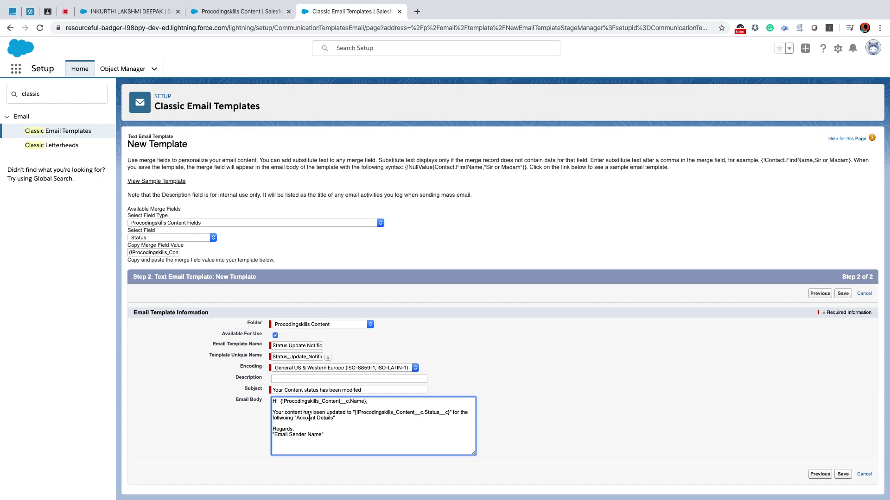
Replace the 'Account Details' placeholder text with the Account Details merge field.
{"action": "left_click_drag", "start_coordinate": [296, 418], "coordinate": [330, 418]}
{"action": "left_click", "coordinate": [184, 238]}
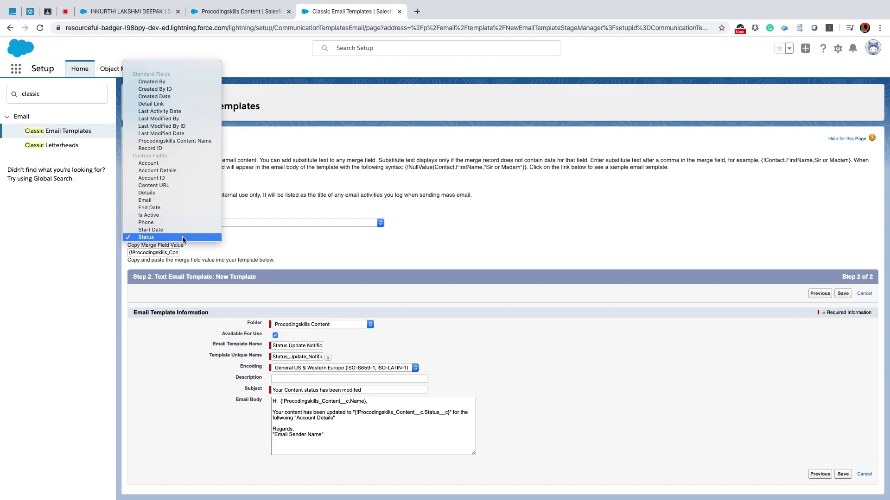
{"action": "left_click", "coordinate": [176, 171]}
{"action": "left_click", "coordinate": [160, 253]}
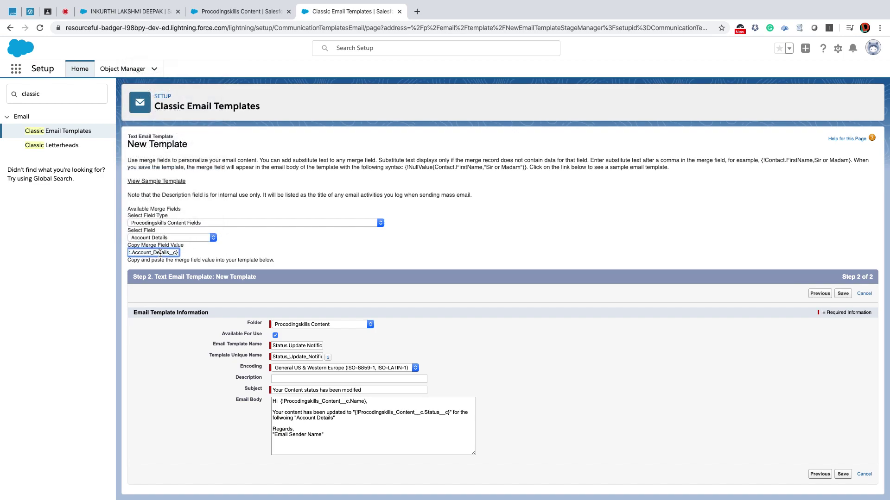
{"action": "triple_click", "coordinate": [160, 253]}
{"action": "left_click_drag", "start_coordinate": [334, 419], "coordinate": [297, 420]}
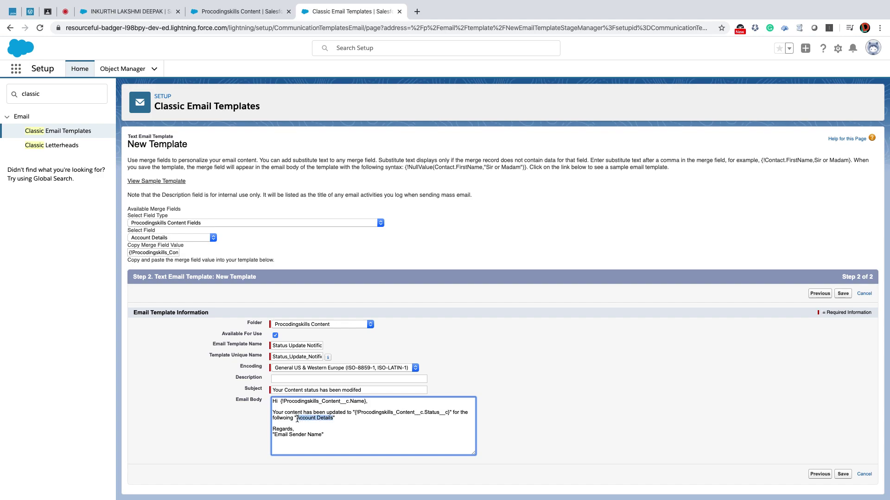
{"action": "key", "text": "ctrl+v"}
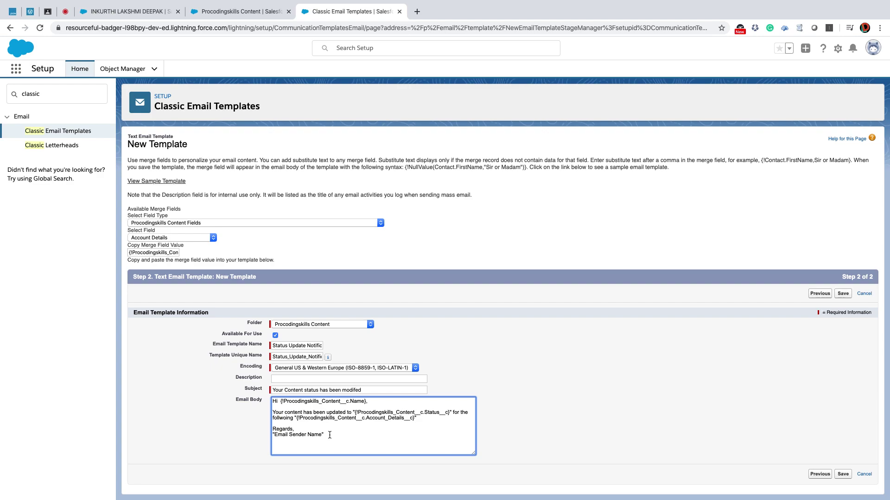
{"action": "left_click", "coordinate": [169, 239]}
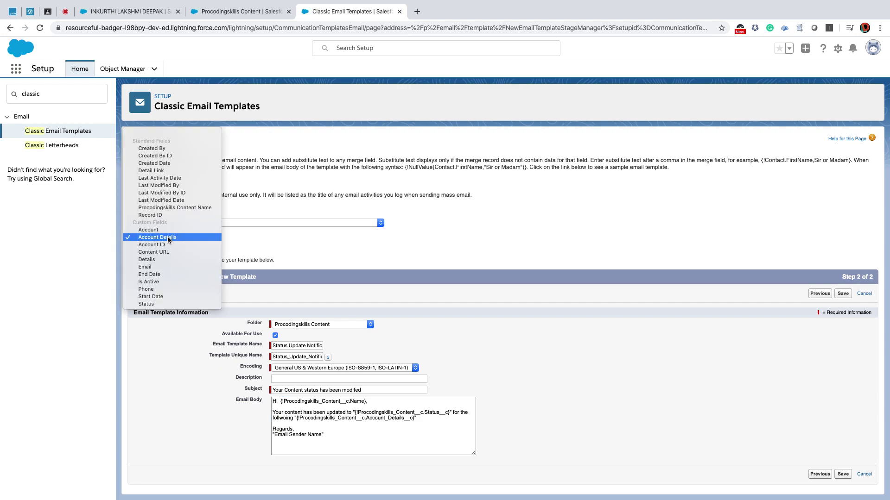
{"action": "left_click", "coordinate": [168, 239]}
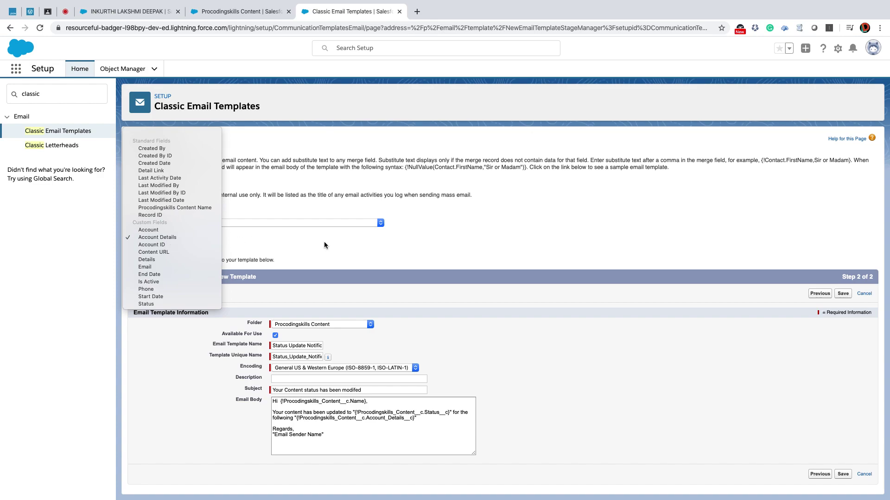
Replace 'Email Sender Name' with the {!User.CommunityNickname} user field and save the template.
{"action": "left_click", "coordinate": [274, 220]}
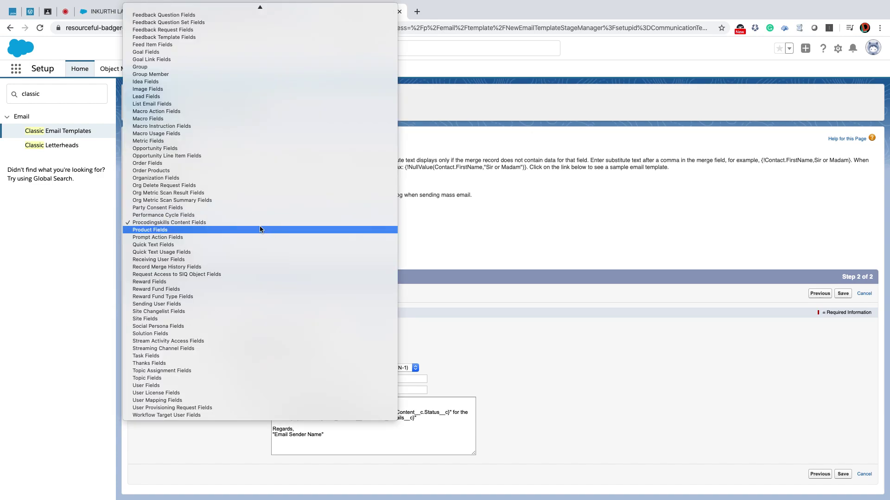
{"action": "left_click", "coordinate": [202, 386]}
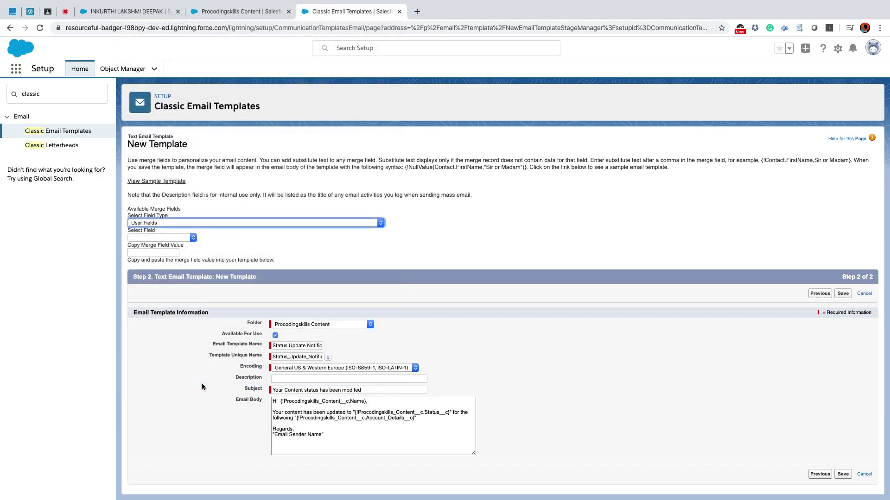
{"action": "left_click", "coordinate": [160, 239]}
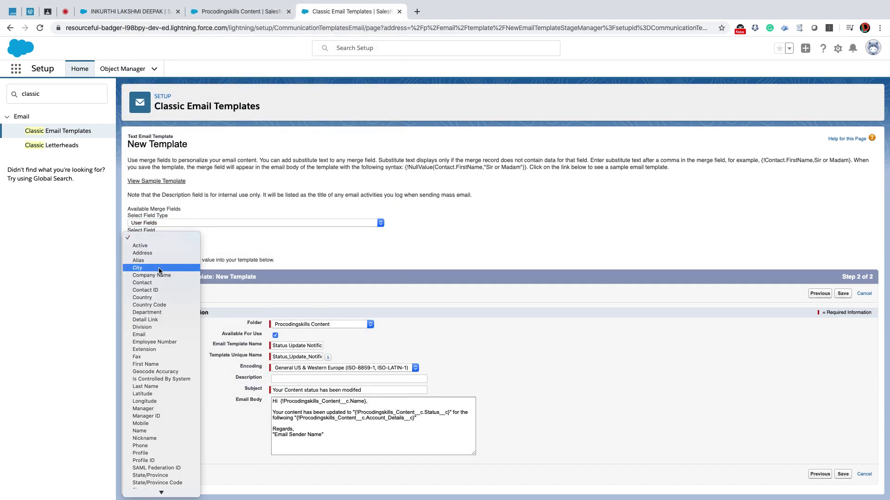
{"action": "left_click", "coordinate": [161, 438]}
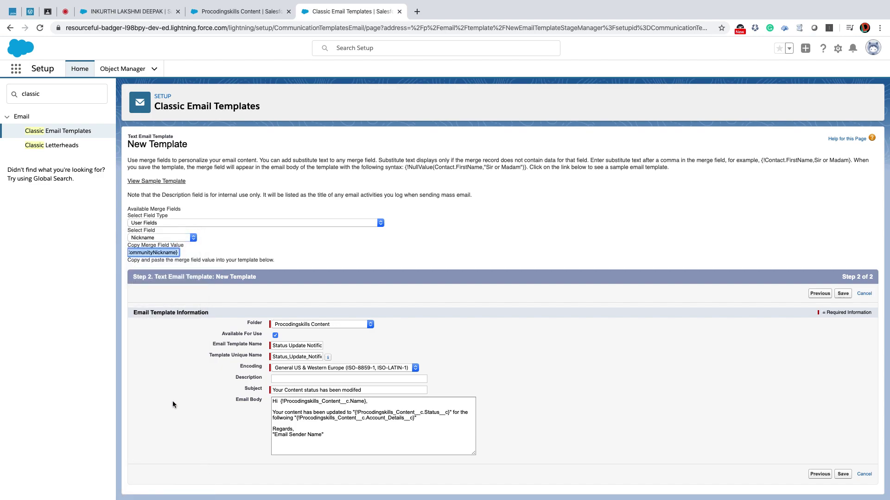
{"action": "left_click", "coordinate": [162, 252]}
{"action": "triple_click", "coordinate": [163, 252]}
{"action": "left_click_drag", "start_coordinate": [326, 435], "coordinate": [271, 436]}
{"action": "key", "text": "super+v"}
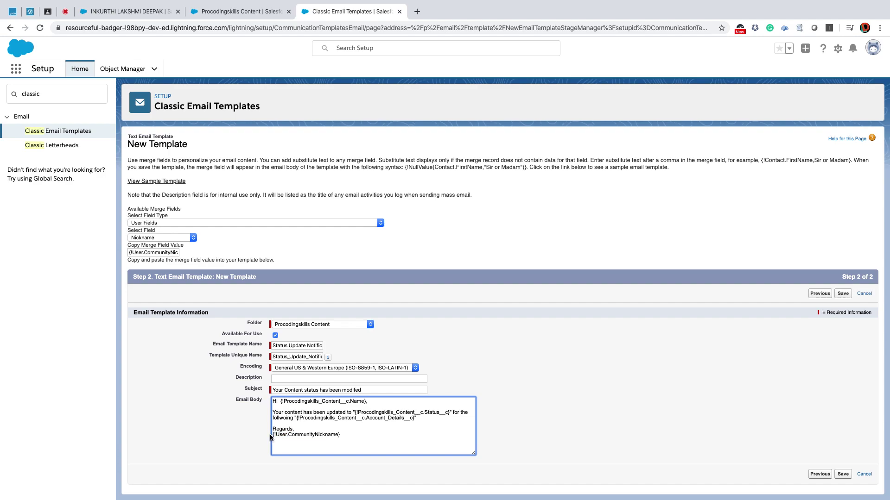
{"action": "left_click", "coordinate": [843, 294]}
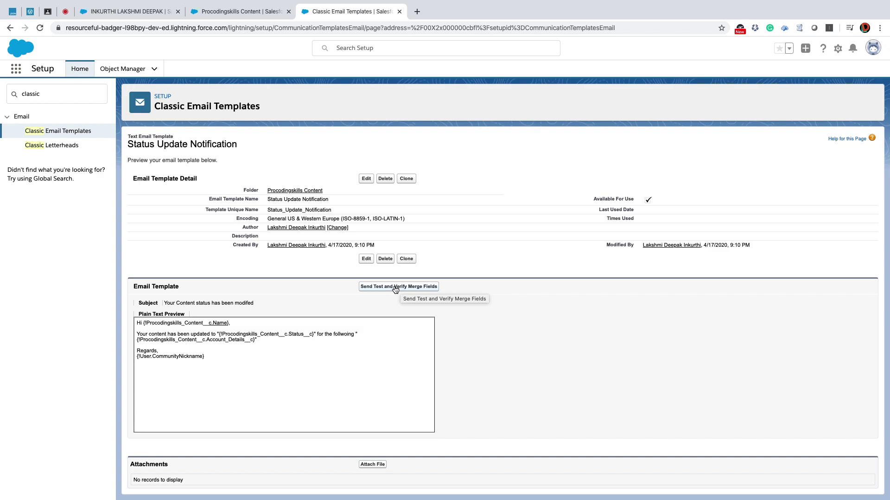
Preview the template's merge fields using a recently viewed Procodingskills Content record.
{"action": "left_click", "coordinate": [395, 288]}
{"action": "mouse_move", "coordinate": [75, 107]}
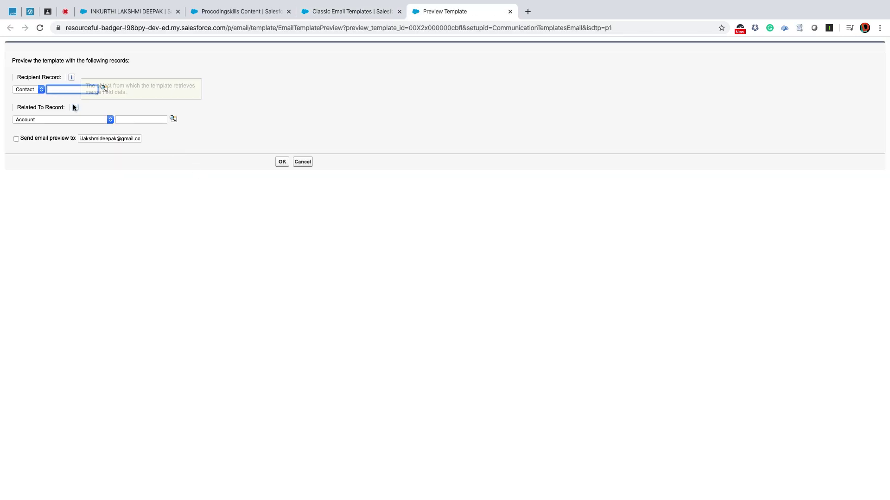
{"action": "left_click", "coordinate": [56, 122]}
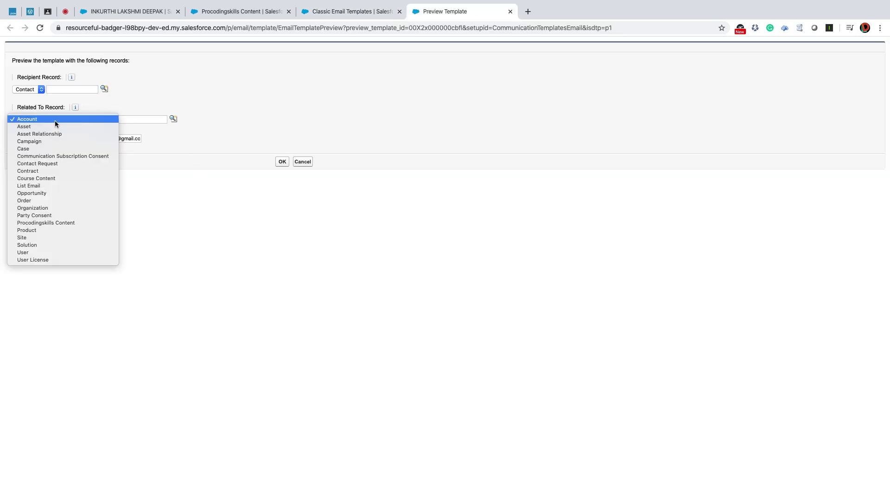
{"action": "left_click", "coordinate": [61, 223]}
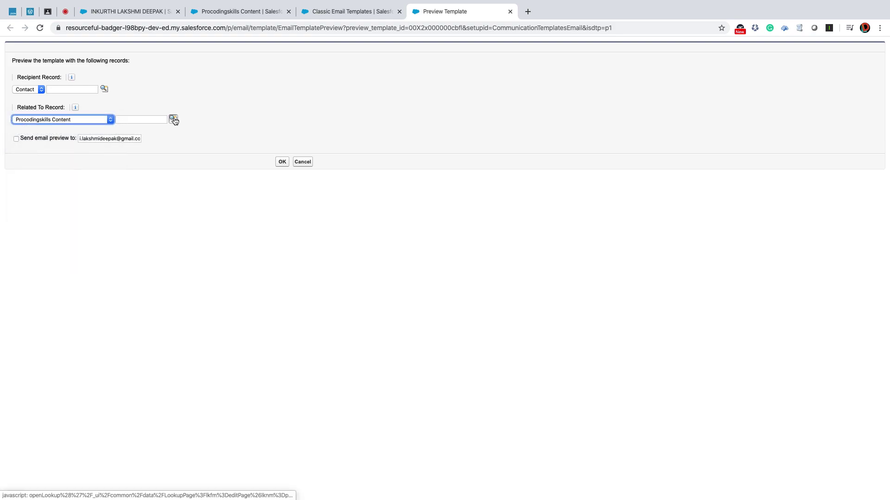
{"action": "left_click", "coordinate": [173, 119]}
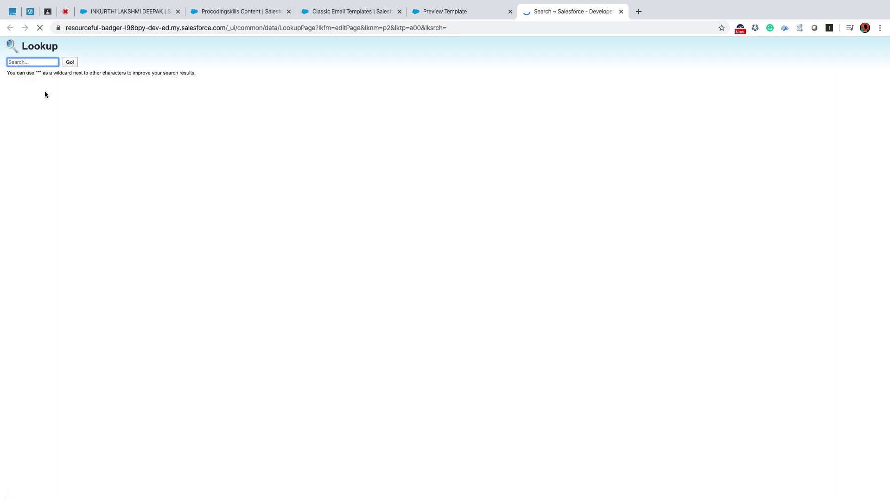
{"action": "left_click", "coordinate": [34, 128]}
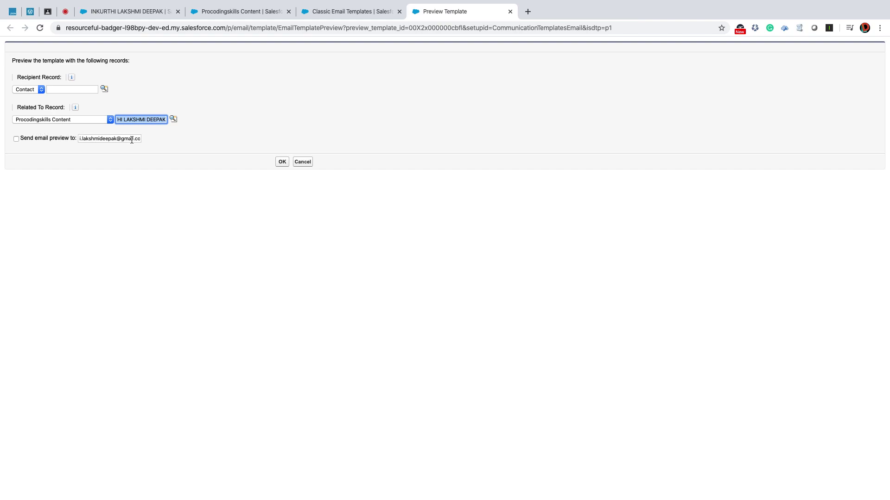
{"action": "left_click", "coordinate": [282, 161]}
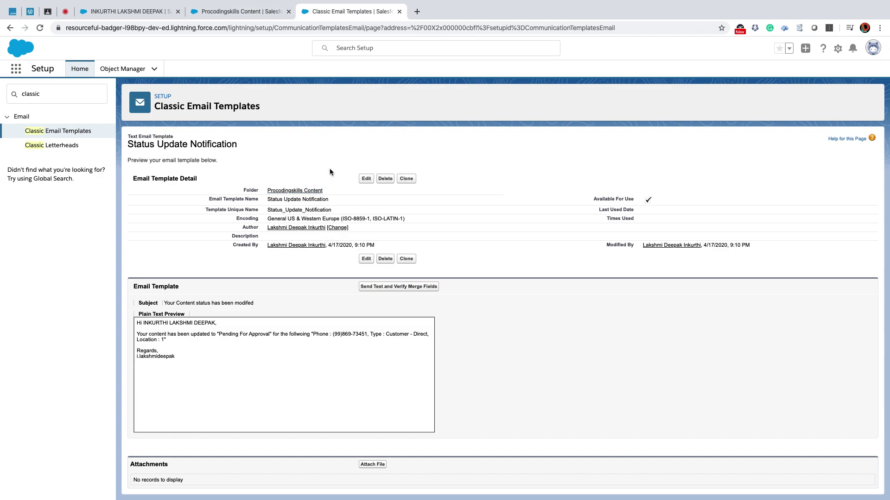
Find Workflow Rules with a 'workf' Quick Find search and continue past its introduction page.
{"action": "left_click", "coordinate": [48, 94]}
{"action": "type", "text": "workflo"}
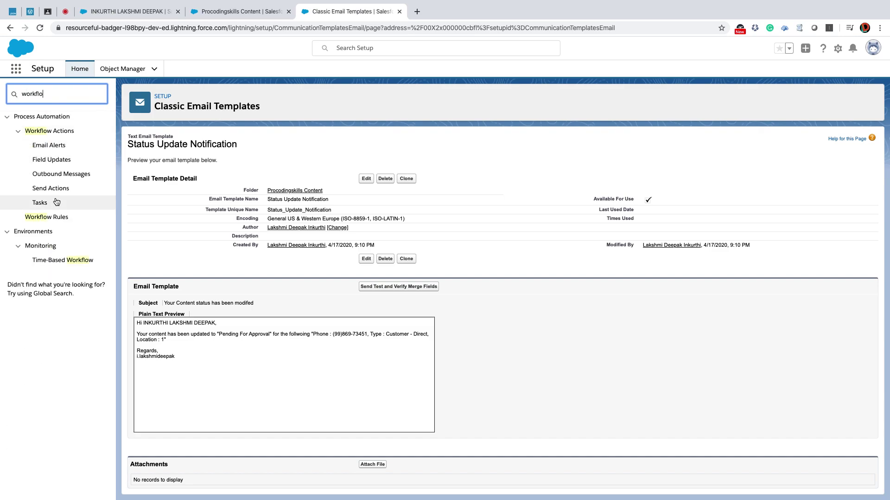
{"action": "left_click", "coordinate": [59, 218]}
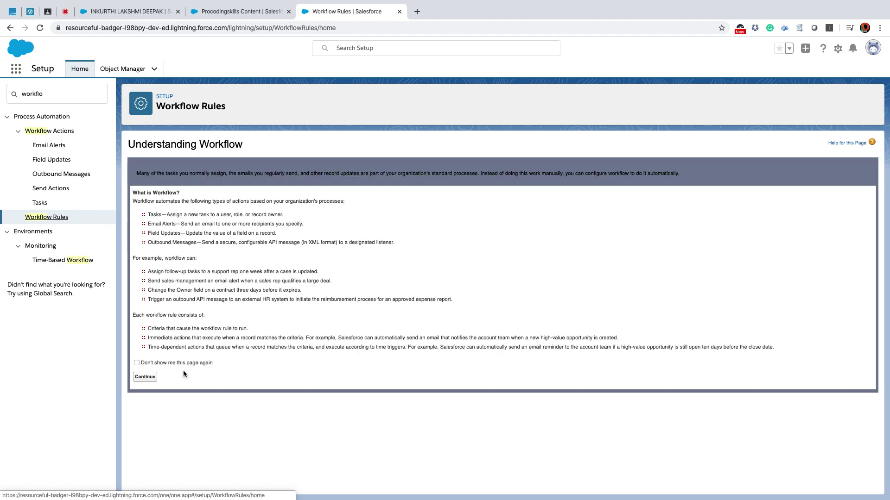
{"action": "left_click", "coordinate": [145, 378]}
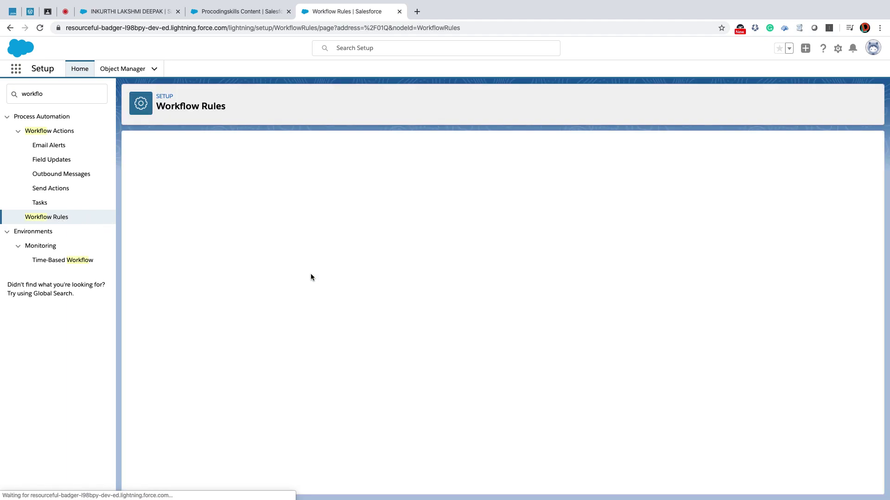
{"action": "key", "text": "ctrl+Left"}
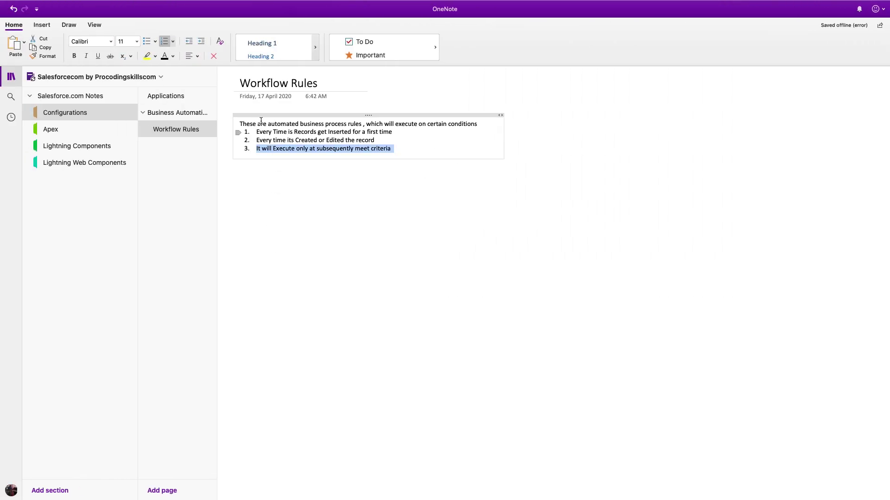
{"action": "left_click_drag", "start_coordinate": [256, 131], "coordinate": [393, 131]}
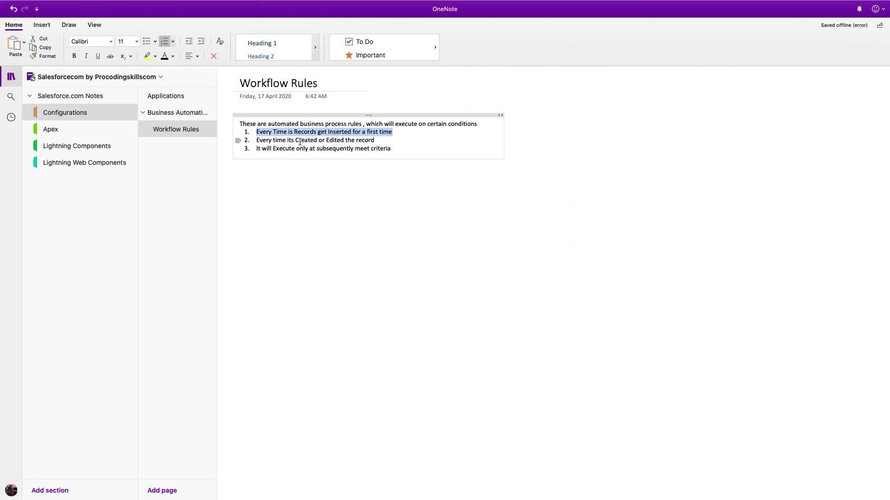
{"action": "left_click_drag", "start_coordinate": [253, 140], "coordinate": [374, 140]}
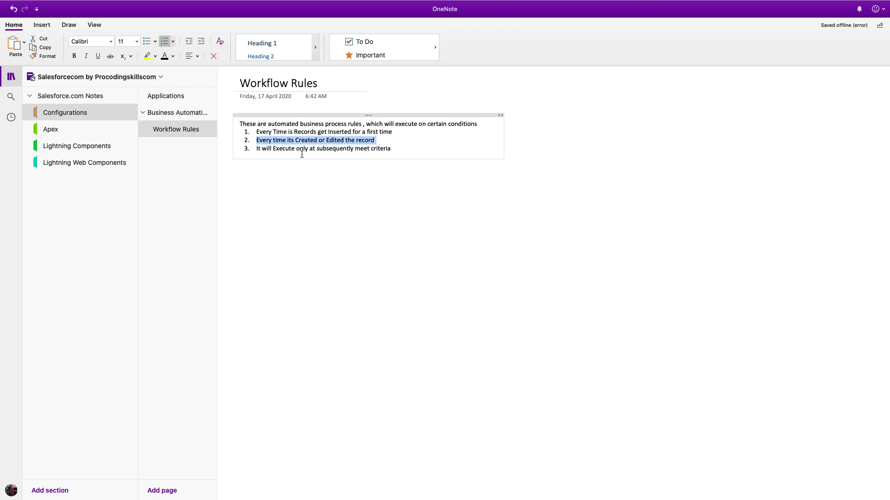
{"action": "left_click_drag", "start_coordinate": [253, 149], "coordinate": [419, 148]}
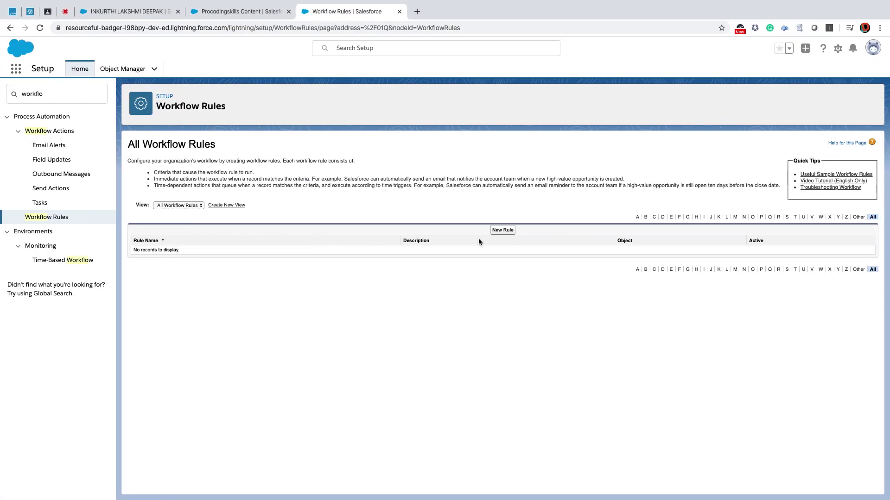
{"action": "left_click", "coordinate": [505, 232]}
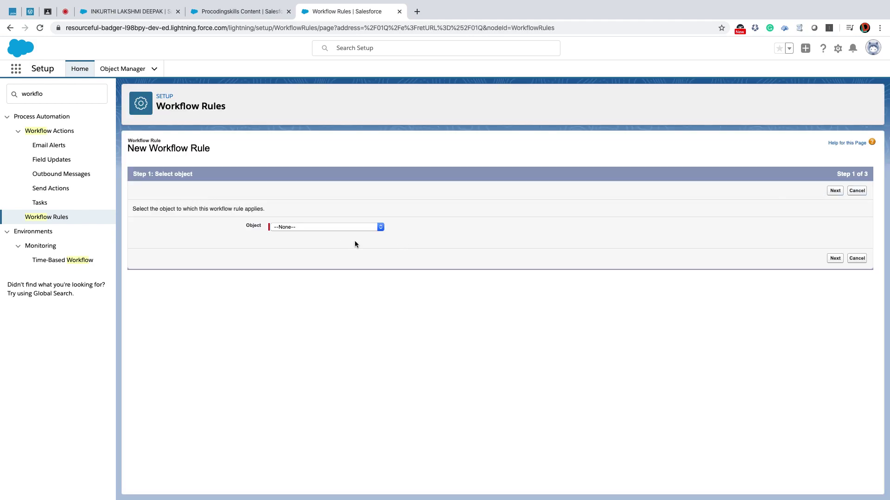
Check the Procodingskills Content object setup and a content record's Status values in other tabs.
{"action": "left_click", "coordinate": [354, 227]}
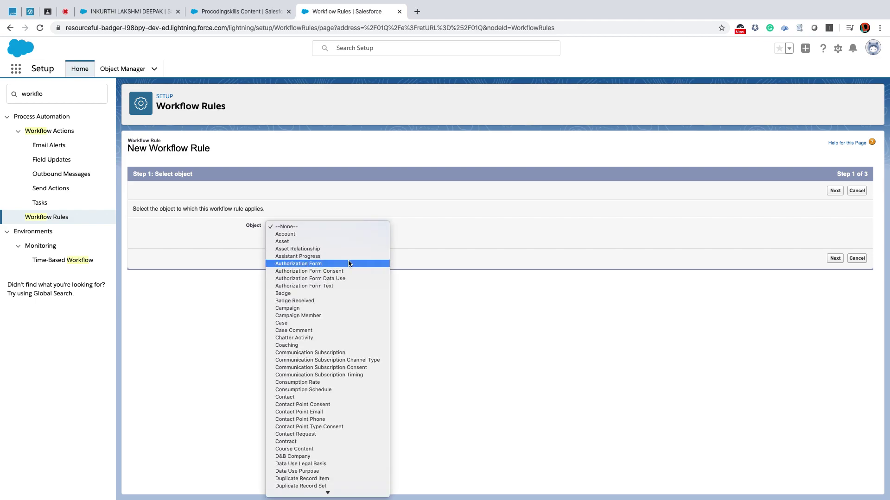
{"action": "scroll", "coordinate": [348, 260], "scroll_direction": "down", "scroll_amount": 5}
{"action": "scroll", "coordinate": [349, 262], "scroll_direction": "down", "scroll_amount": 5}
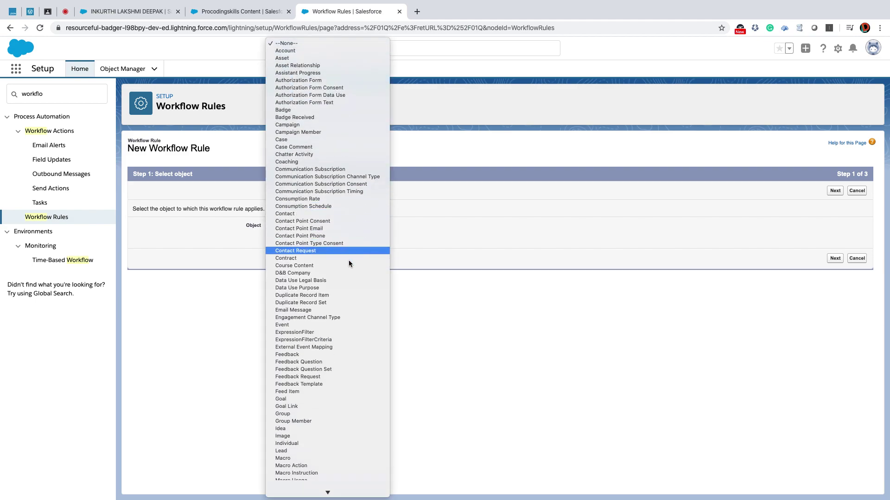
{"action": "scroll", "coordinate": [349, 262], "scroll_direction": "down", "scroll_amount": 6}
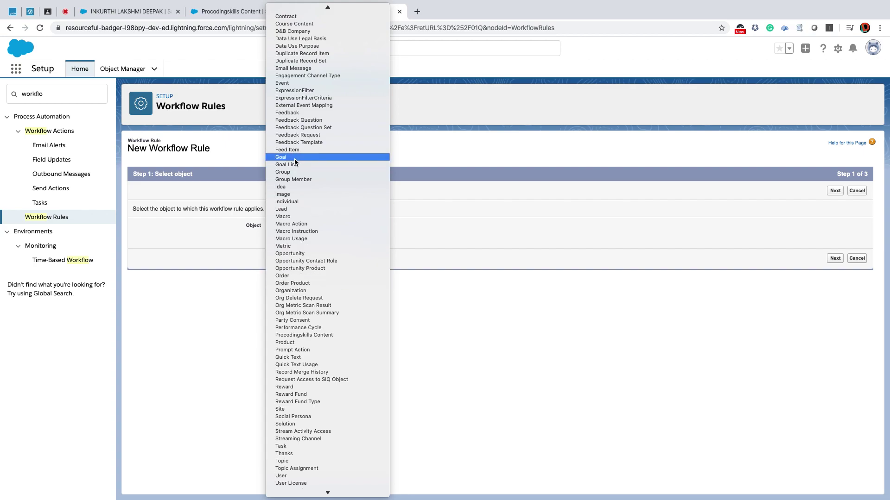
{"action": "left_click", "coordinate": [207, 55]}
{"action": "left_click", "coordinate": [218, 12]}
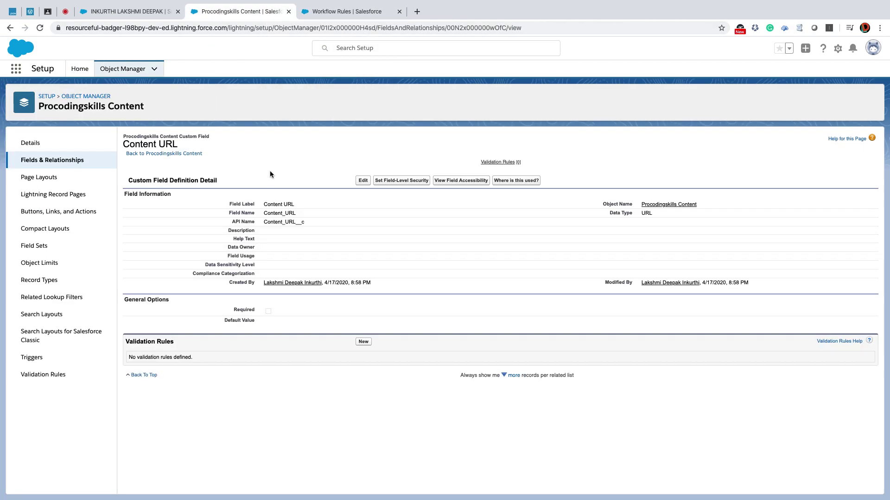
{"action": "left_click", "coordinate": [346, 12]}
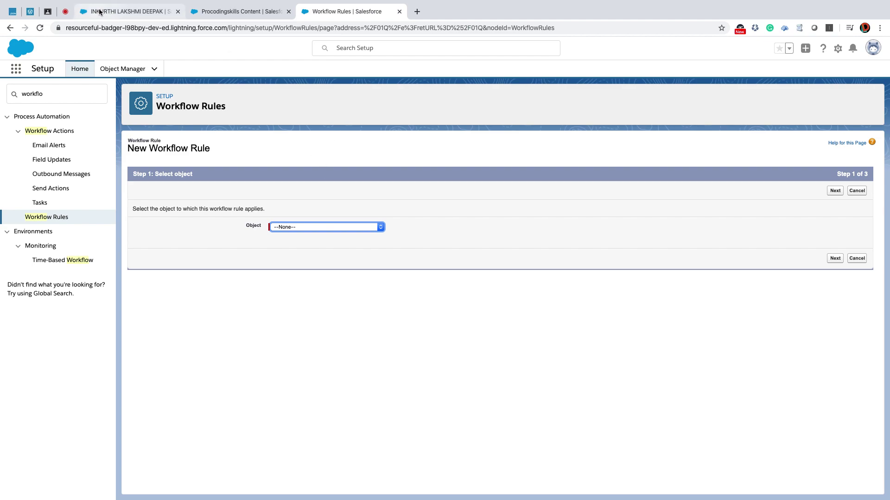
{"action": "left_click", "coordinate": [130, 12]}
{"action": "scroll", "coordinate": [347, 200], "scroll_direction": "up", "scroll_amount": 1}
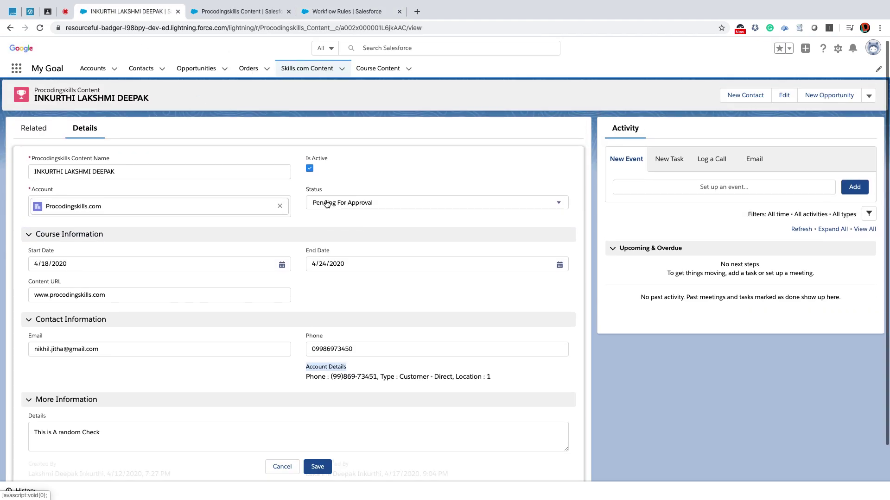
{"action": "left_click", "coordinate": [358, 203]}
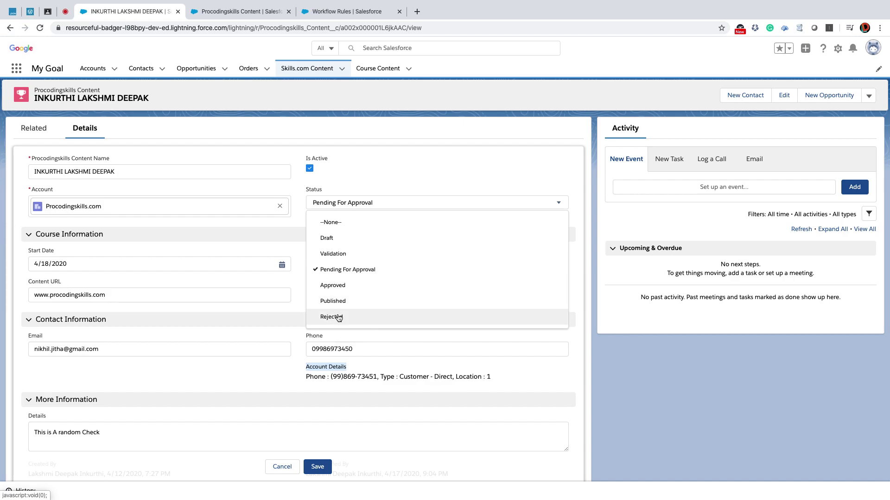
{"action": "left_click", "coordinate": [341, 11]}
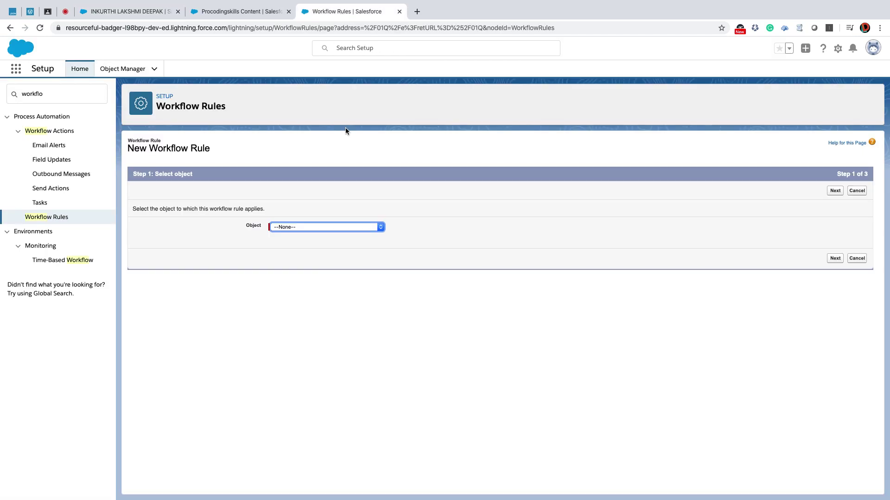
Choose Procodingskills Content as the new workflow rule's object and continue.
{"action": "left_click", "coordinate": [327, 227]}
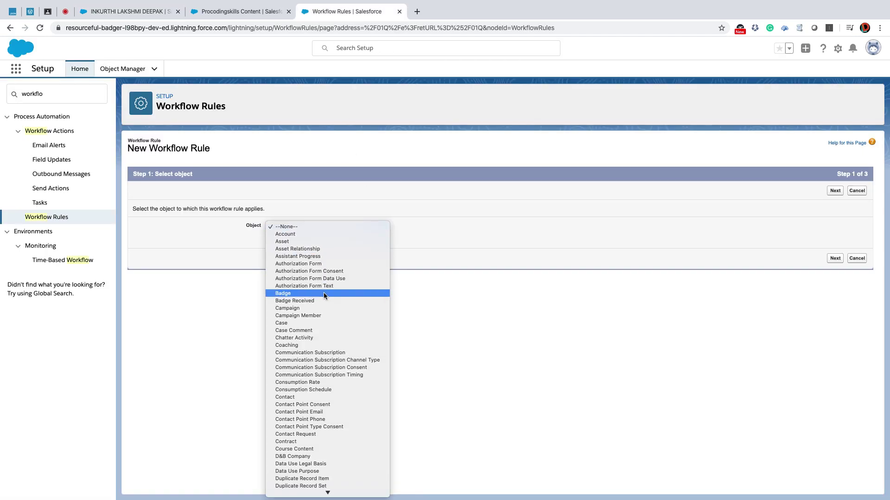
{"action": "scroll", "coordinate": [323, 293], "scroll_direction": "down", "scroll_amount": 10}
{"action": "scroll", "coordinate": [324, 293], "scroll_direction": "down", "scroll_amount": 3}
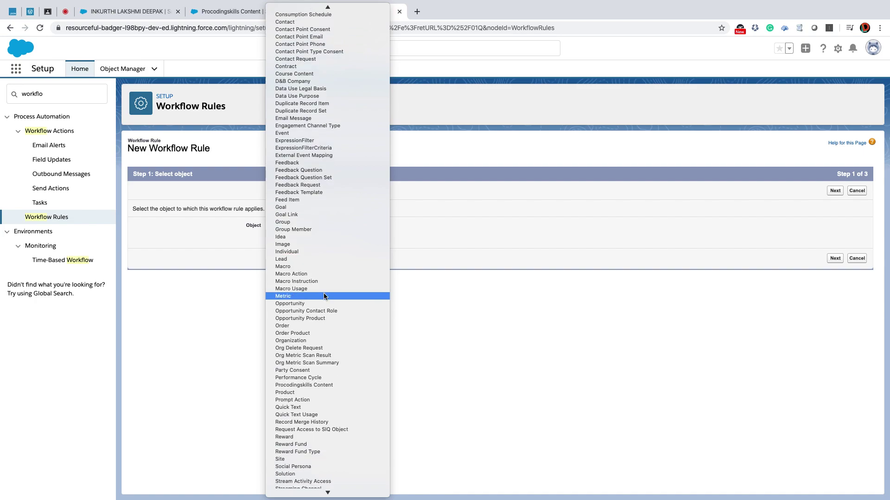
{"action": "left_click", "coordinate": [322, 385]}
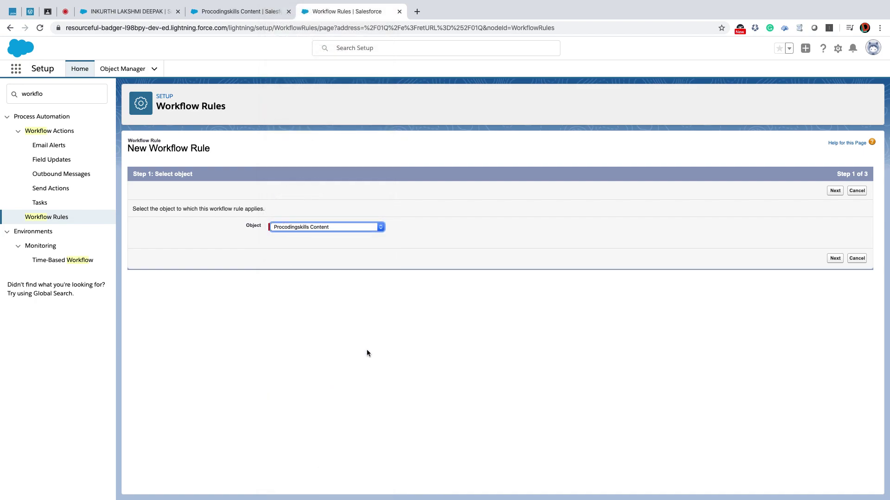
{"action": "left_click", "coordinate": [835, 260]}
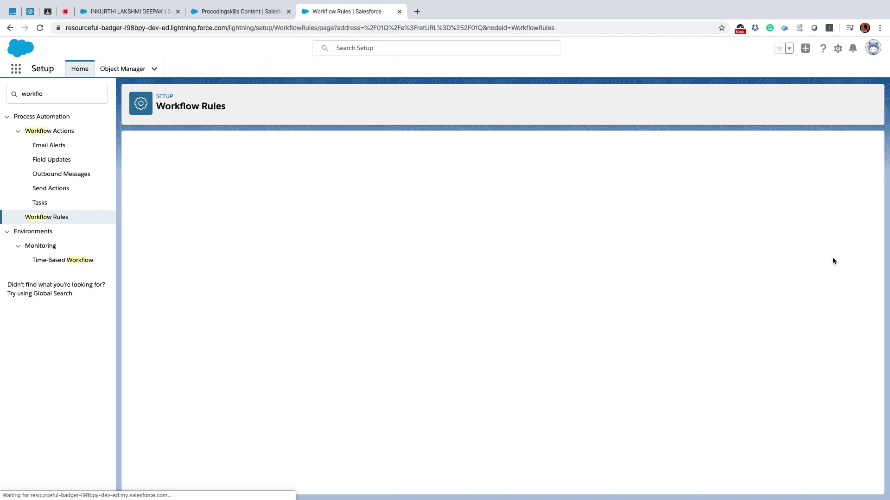
Name the workflow rule 'Status Update Notification'.
{"action": "left_click", "coordinate": [295, 244]}
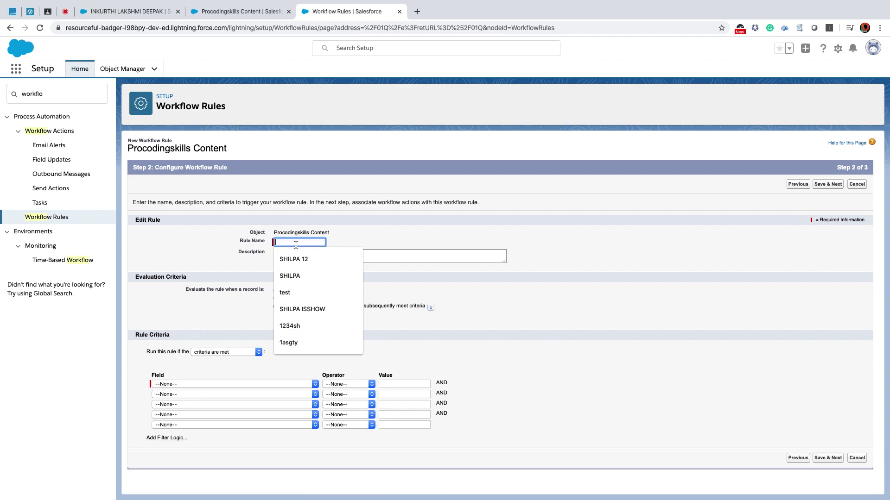
{"action": "type", "text": "St"}
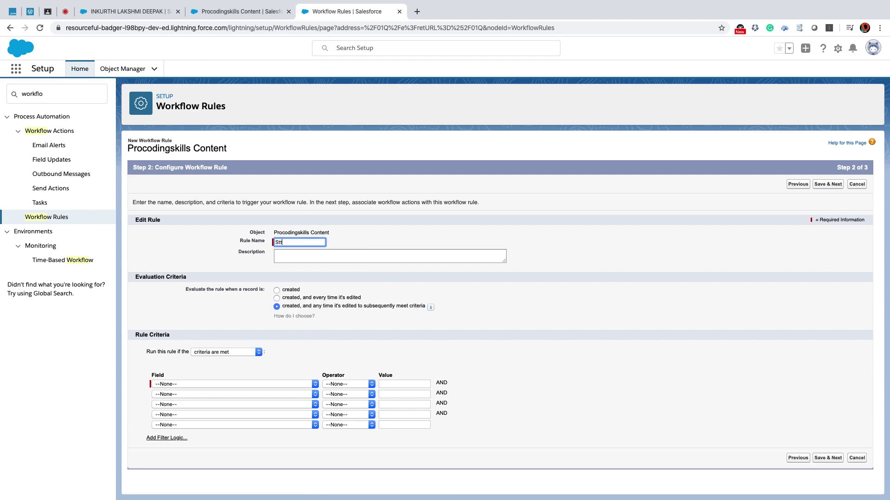
{"action": "type", "text": "ta"}
{"action": "key", "text": "BackSpace"}
{"action": "key", "text": "BackSpace"}
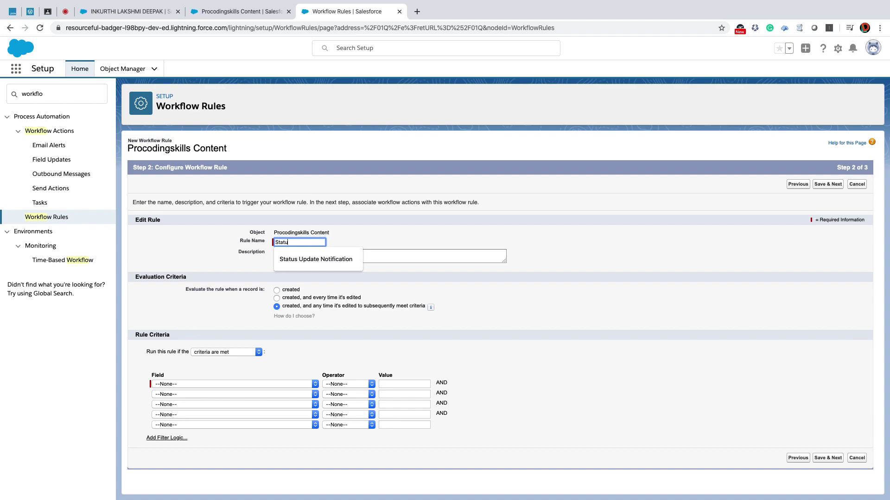
{"action": "left_click", "coordinate": [317, 259]}
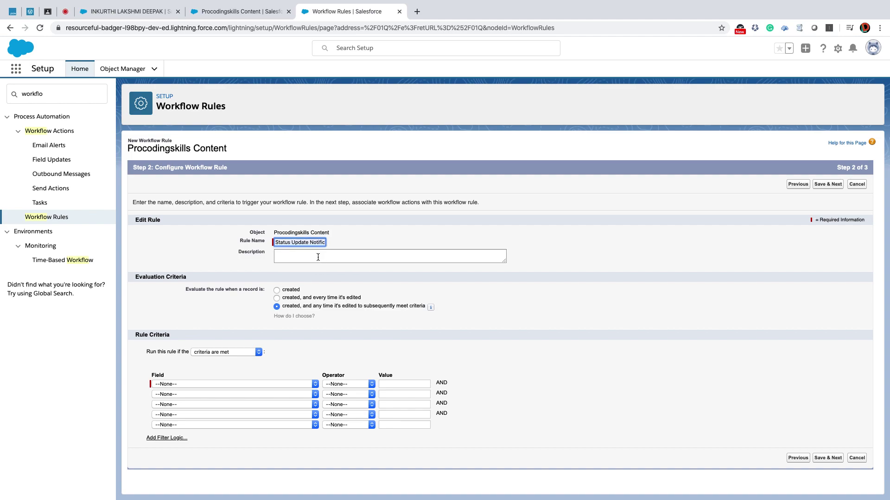
Describe the rule as triggering when the status changed, evaluated on creation and every edit.
{"action": "left_click", "coordinate": [313, 258]}
{"action": "type", "text": "This will"}
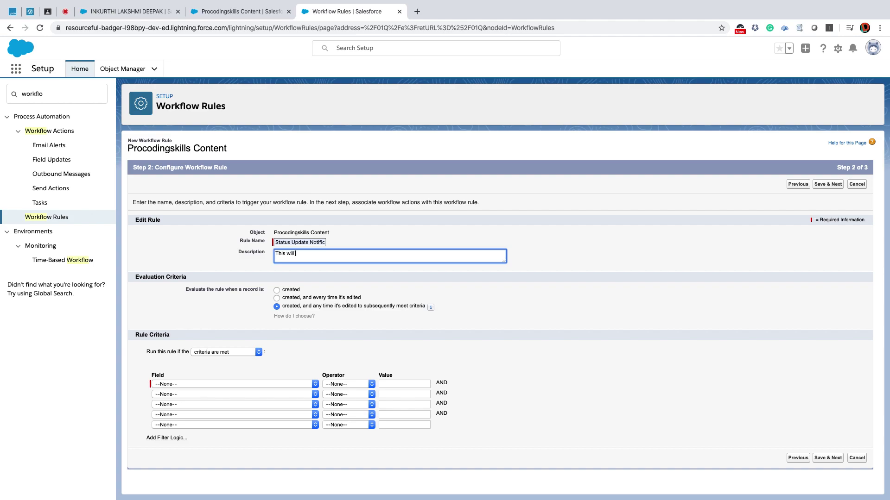
{"action": "type", "text": "igger when"}
{"action": "type", "text": " the status"}
{"action": "type", "text": " chnage"}
{"action": "type", "text": "d from"}
{"action": "scroll", "coordinate": [506, 278], "scroll_direction": "down", "scroll_amount": 1}
{"action": "scroll", "coordinate": [506, 278], "scroll_direction": "up", "scroll_amount": 1}
{"action": "key", "text": "Left"}
{"action": "key", "text": "Left"}
{"action": "key", "text": "Left"}
{"action": "key", "text": "Left"}
{"action": "key", "text": "BackSpace"}
{"action": "type", "text": "n"}
{"action": "left_click", "coordinate": [277, 299]}
{"action": "scroll", "coordinate": [396, 281], "scroll_direction": "down", "scroll_amount": 1}
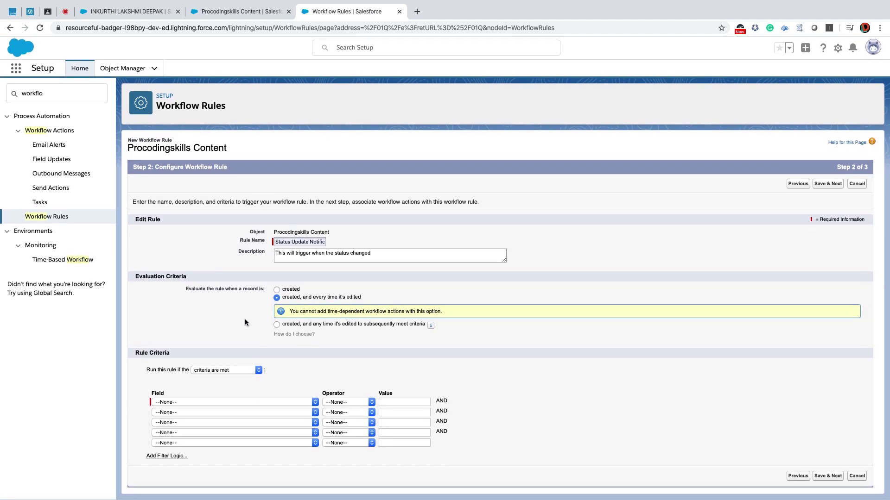
{"action": "left_click", "coordinate": [241, 369]}
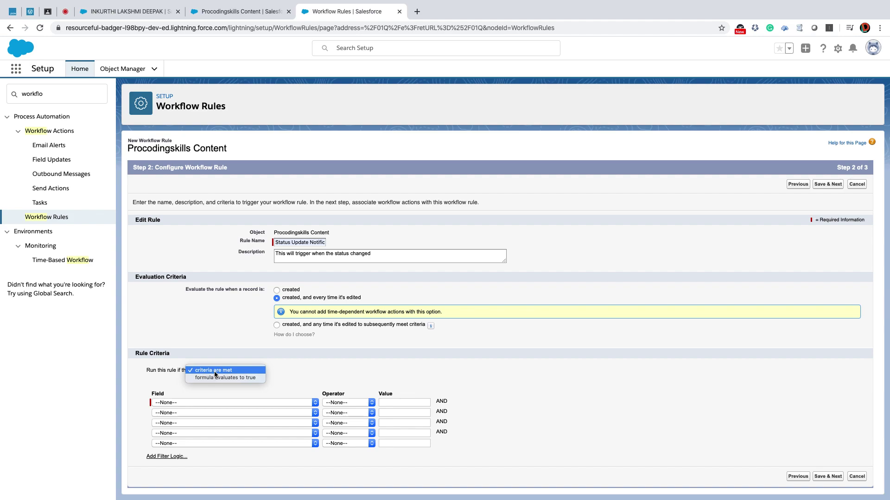
Set the rule criteria to 'formula evaluates to true' after briefly trying a Status field criterion.
{"action": "left_click", "coordinate": [230, 378]}
{"action": "scroll", "coordinate": [465, 305], "scroll_direction": "down", "scroll_amount": 1}
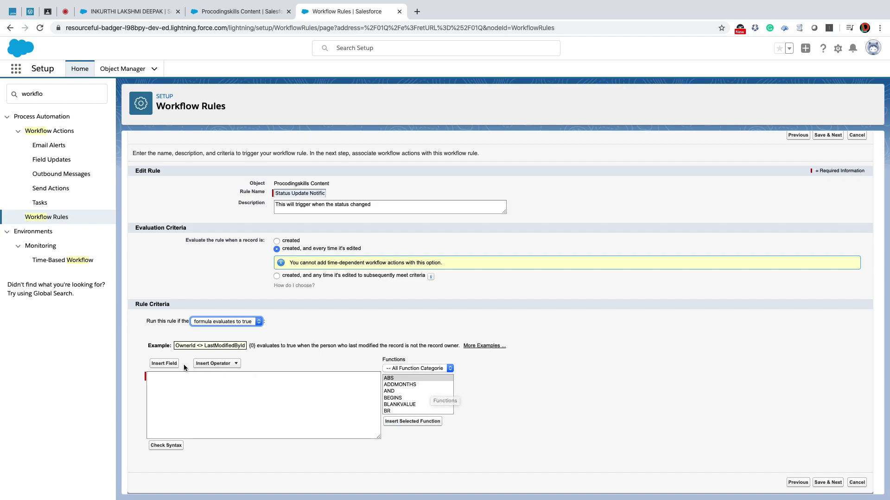
{"action": "left_click", "coordinate": [212, 320]}
{"action": "left_click", "coordinate": [217, 311]}
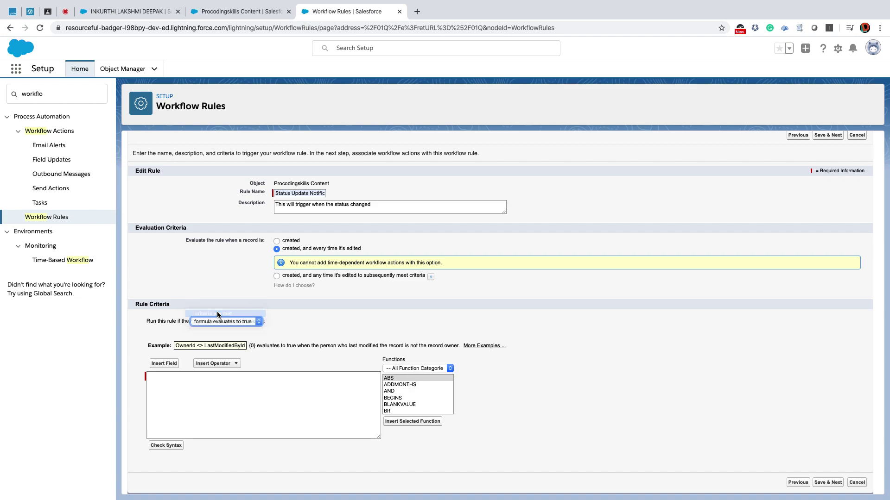
{"action": "left_click", "coordinate": [228, 403]}
{"action": "scroll", "coordinate": [228, 417], "scroll_direction": "down", "scroll_amount": 3}
{"action": "left_click", "coordinate": [270, 440]}
{"action": "left_click", "coordinate": [343, 404]}
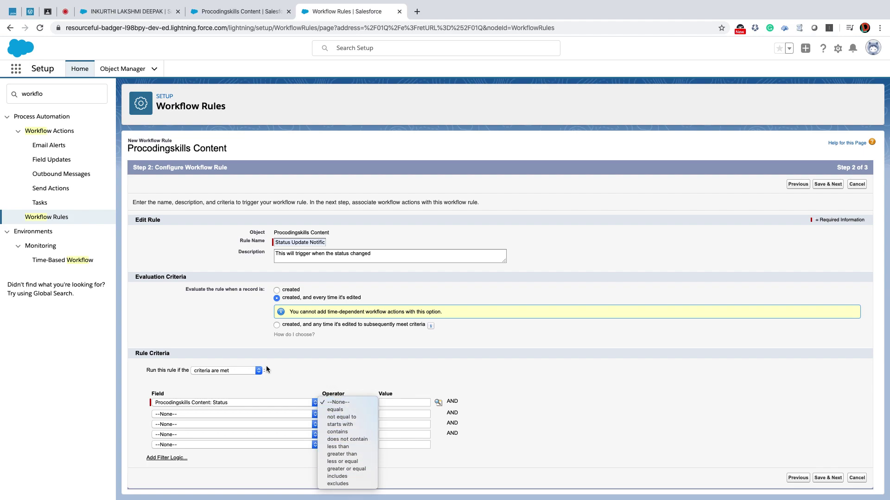
{"action": "left_click", "coordinate": [246, 369]}
{"action": "left_click", "coordinate": [243, 374]}
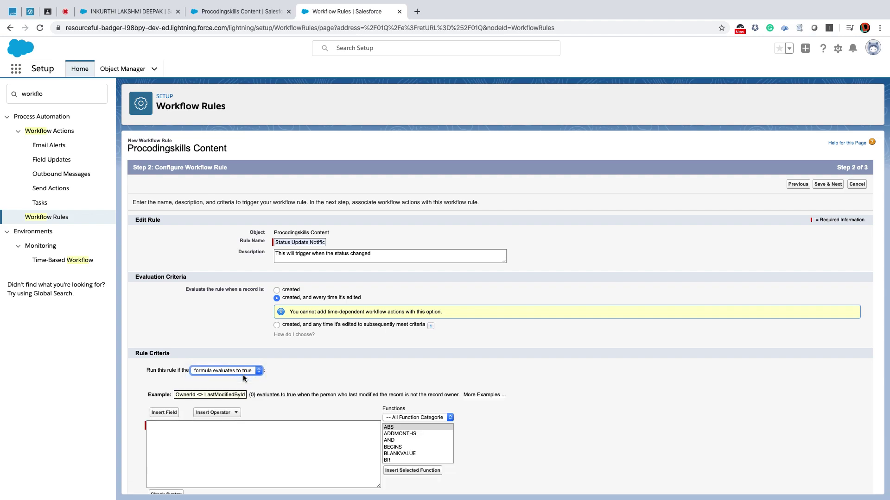
{"action": "scroll", "coordinate": [352, 389], "scroll_direction": "down", "scroll_amount": 2}
Start an AND( block in the rule formula and insert ISCHANGED, clearing its placeholder.
{"action": "left_click", "coordinate": [208, 383]}
{"action": "type", "text": "AND ("}
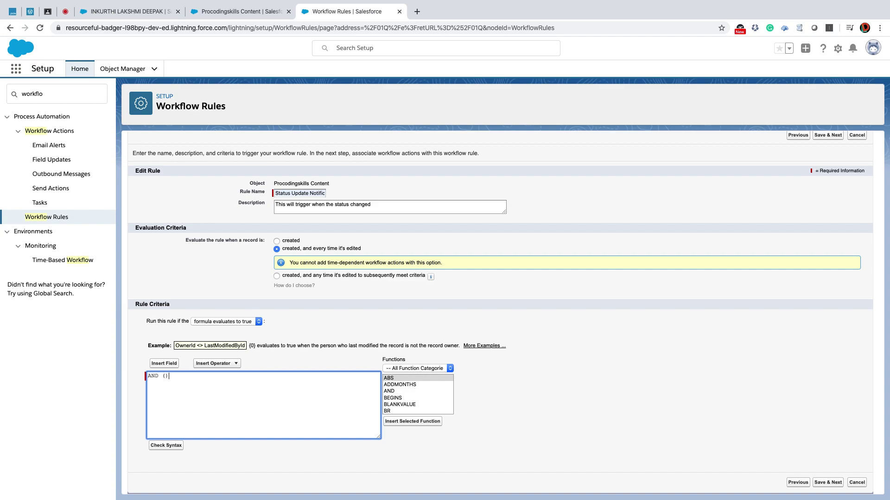
{"action": "key", "text": "Return"}
{"action": "key", "text": "Return"}
{"action": "key", "text": "Return"}
{"action": "left_click", "coordinate": [402, 392]}
{"action": "left_click_drag", "start_coordinate": [402, 395], "coordinate": [407, 421]}
{"action": "left_click", "coordinate": [406, 421]}
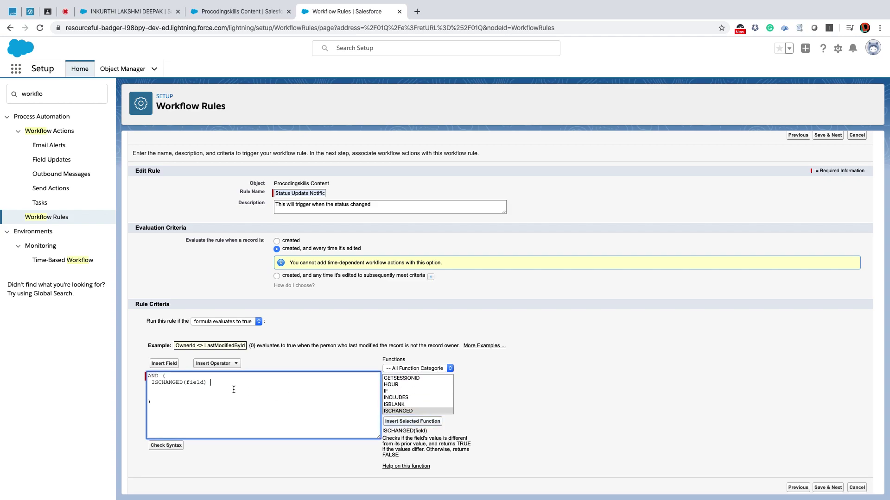
{"action": "double_click", "coordinate": [199, 382]}
{"action": "key", "text": "BackSpace"}
Insert the Status__c field into ISCHANGED and check the formula syntax.
{"action": "left_click", "coordinate": [171, 365]}
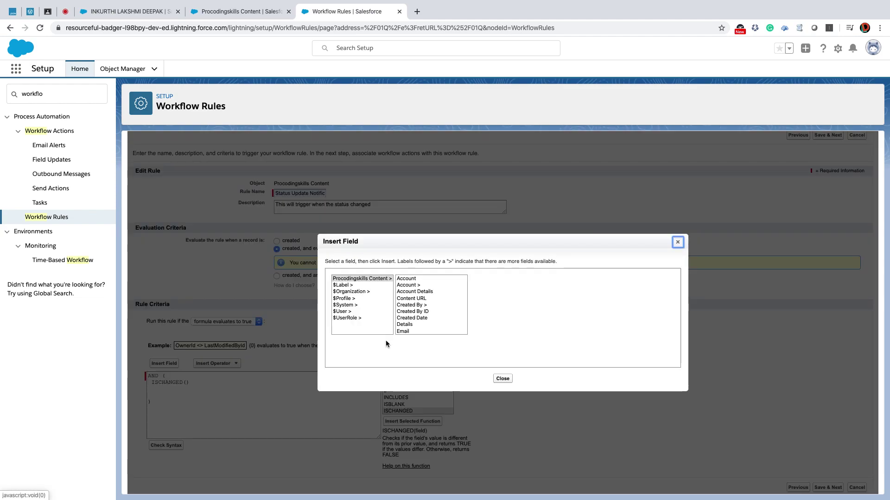
{"action": "scroll", "coordinate": [412, 309], "scroll_direction": "down", "scroll_amount": 3}
{"action": "scroll", "coordinate": [412, 309], "scroll_direction": "down", "scroll_amount": 2}
{"action": "scroll", "coordinate": [411, 332], "scroll_direction": "down", "scroll_amount": 2}
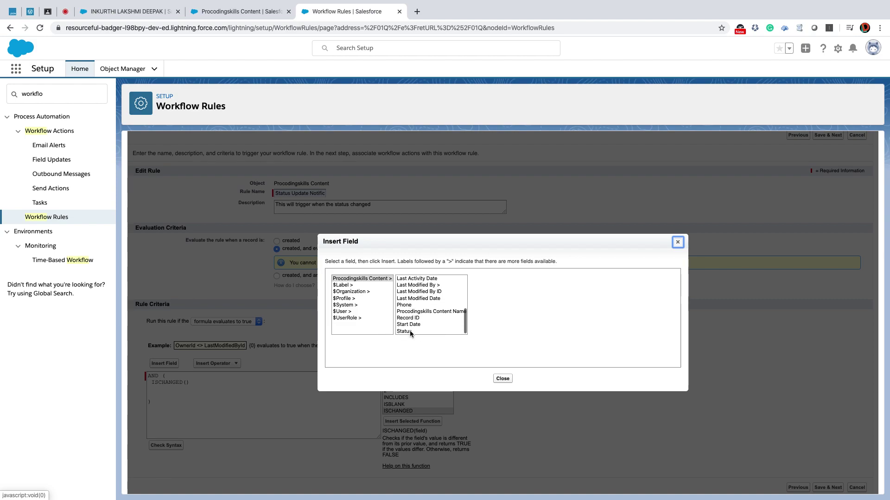
{"action": "left_click", "coordinate": [409, 331]}
{"action": "left_click", "coordinate": [494, 320]}
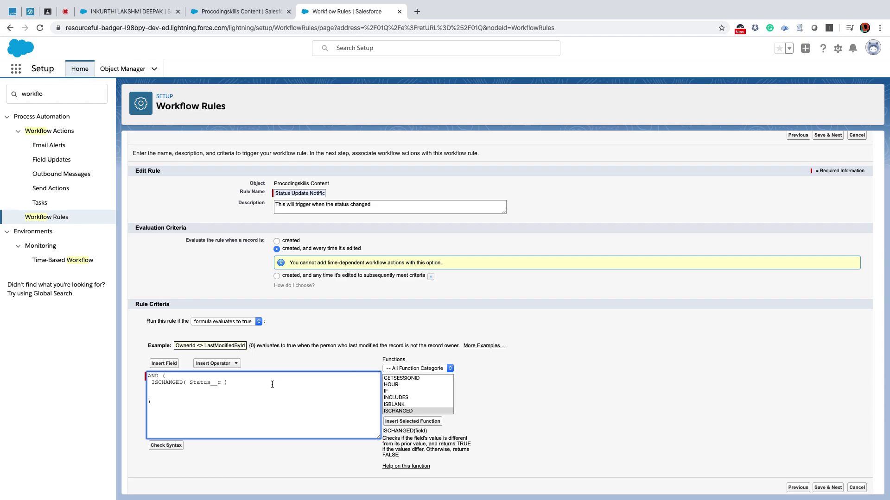
{"action": "left_click", "coordinate": [174, 445]}
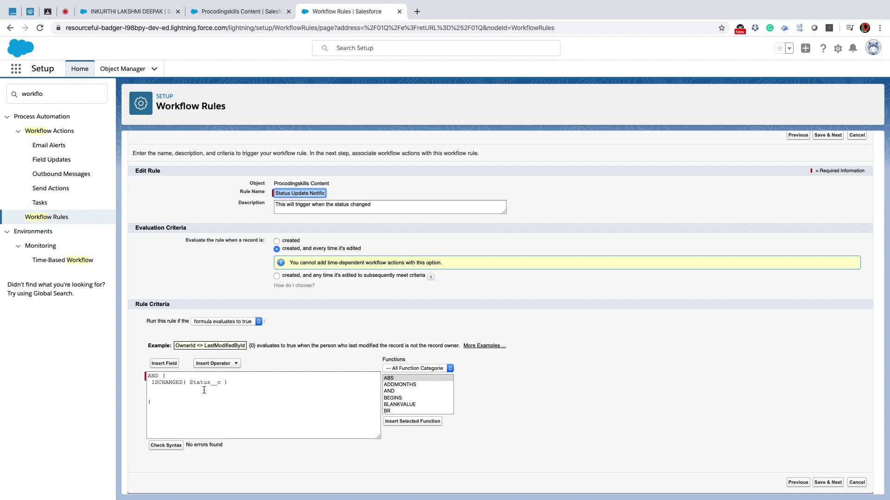
Add an OR condition comparing TEXT(Status__c) to a quoted value.
{"action": "left_click", "coordinate": [229, 386]}
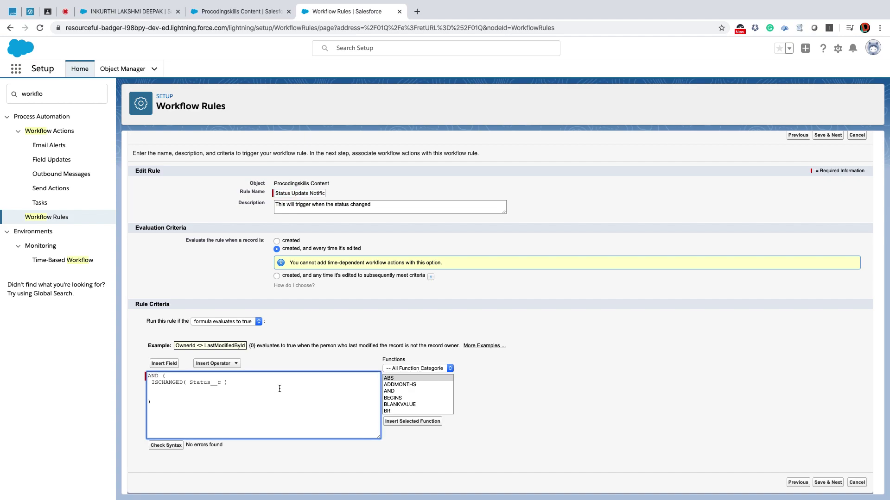
{"action": "type", "text": ","}
{"action": "double_click", "coordinate": [200, 383]}
{"action": "key", "text": "super+c"}
{"action": "left_click", "coordinate": [160, 397]}
{"action": "type", "text": "TEXT("}
{"action": "key", "text": "super+v"}
{"action": "type", "text": "=="}
Duplicate the status comparison so the OR holds three TEXT(Status__c) checks.
{"action": "left_click_drag", "start_coordinate": [162, 395], "coordinate": [231, 393]}
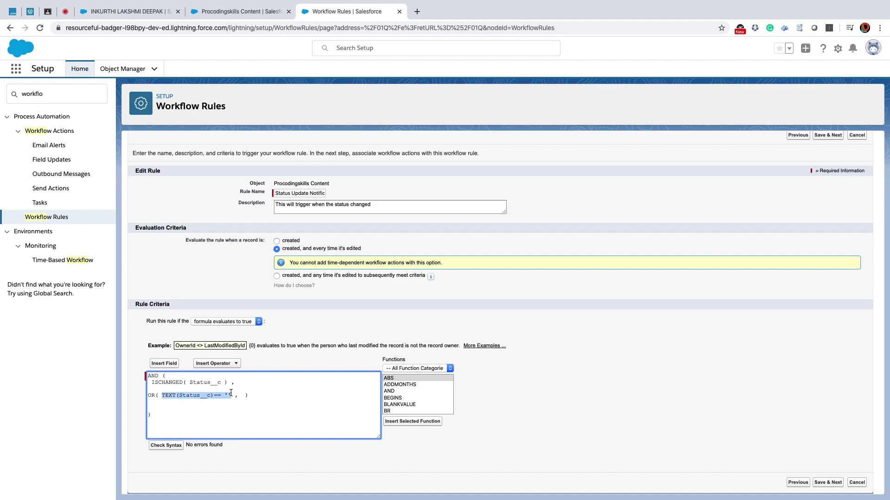
{"action": "key", "text": "ctrl+c"}
{"action": "left_click", "coordinate": [241, 396]}
{"action": "key", "text": "ctrl+v"}
{"action": "type", "text": ","}
{"action": "key", "text": "ctrl+v"}
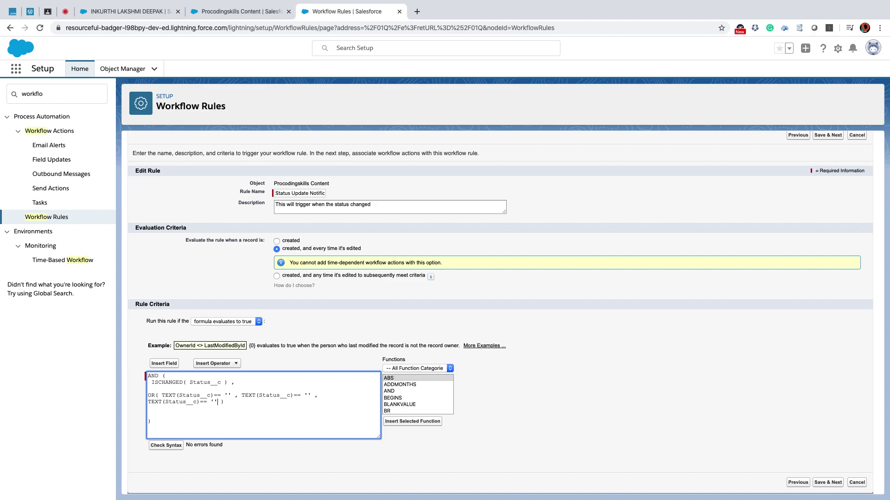
Copy 'Approved' from the Status picklist values into the first comparison.
{"action": "left_click", "coordinate": [243, 11]}
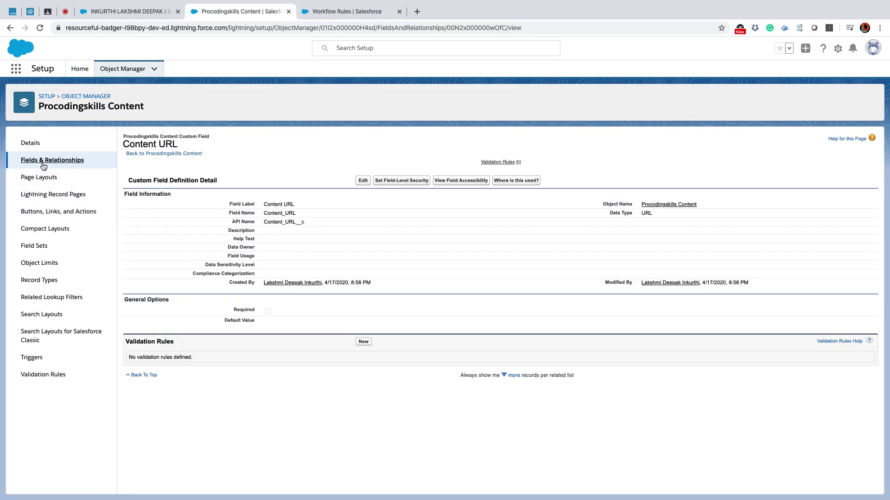
{"action": "left_click", "coordinate": [43, 162]}
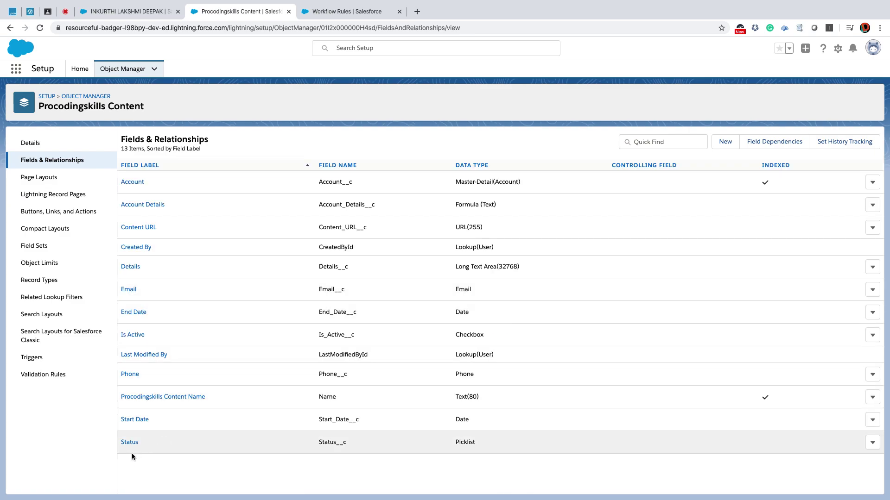
{"action": "left_click", "coordinate": [130, 443]}
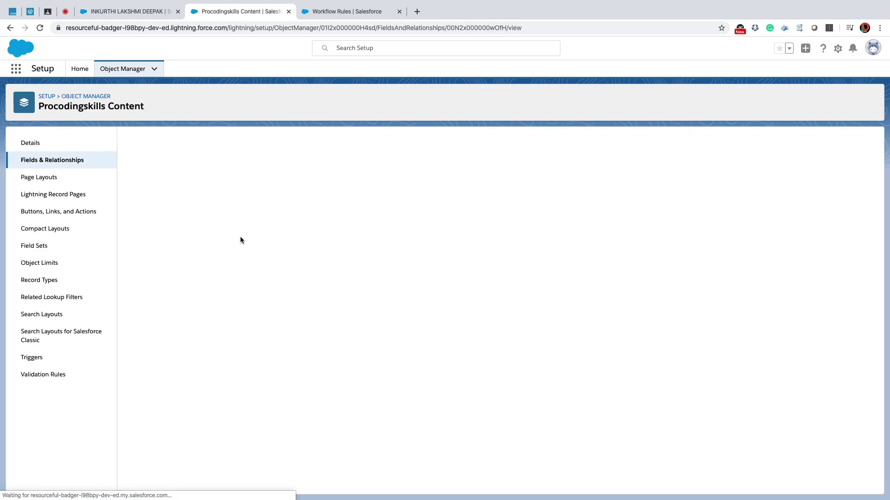
{"action": "scroll", "coordinate": [240, 240], "scroll_direction": "down", "scroll_amount": 5}
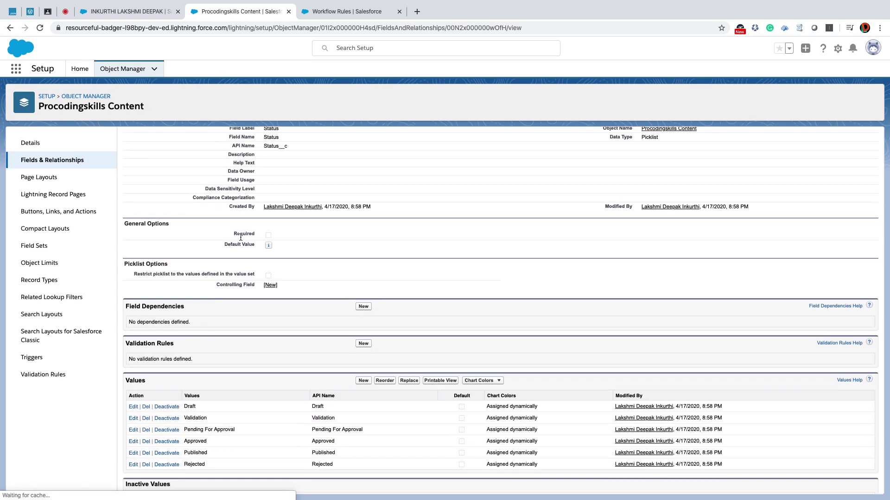
{"action": "double_click", "coordinate": [195, 414]}
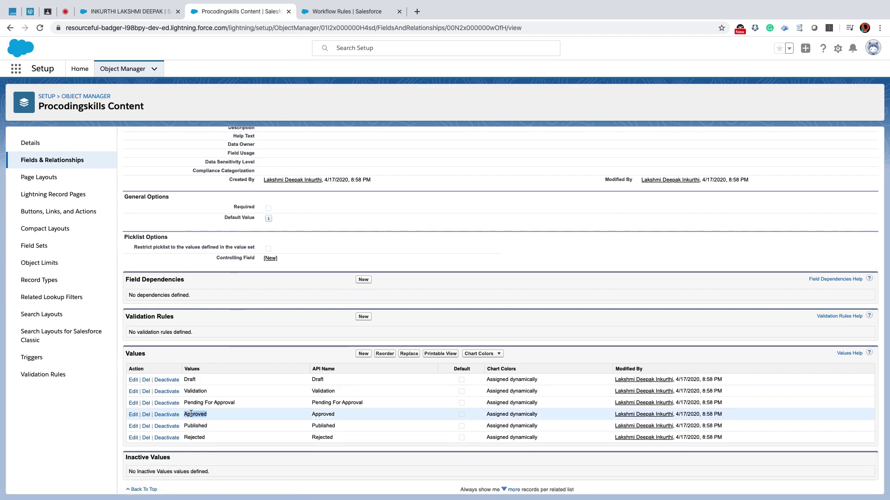
{"action": "left_click", "coordinate": [370, 11]}
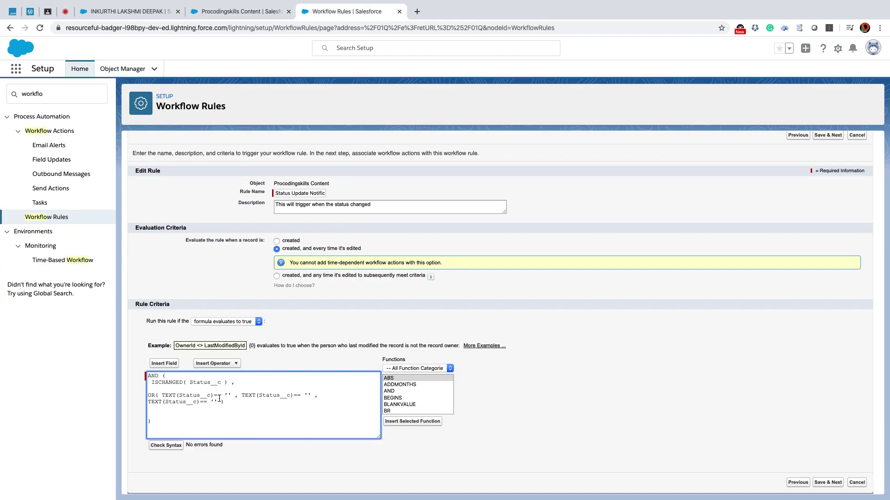
{"action": "key", "text": "ctrl+v"}
Fill the remaining comparisons with 'Published' and 'Rejected' from the Status picklist values.
{"action": "left_click", "coordinate": [241, 11]}
{"action": "double_click", "coordinate": [194, 425]}
{"action": "left_click", "coordinate": [348, 11]}
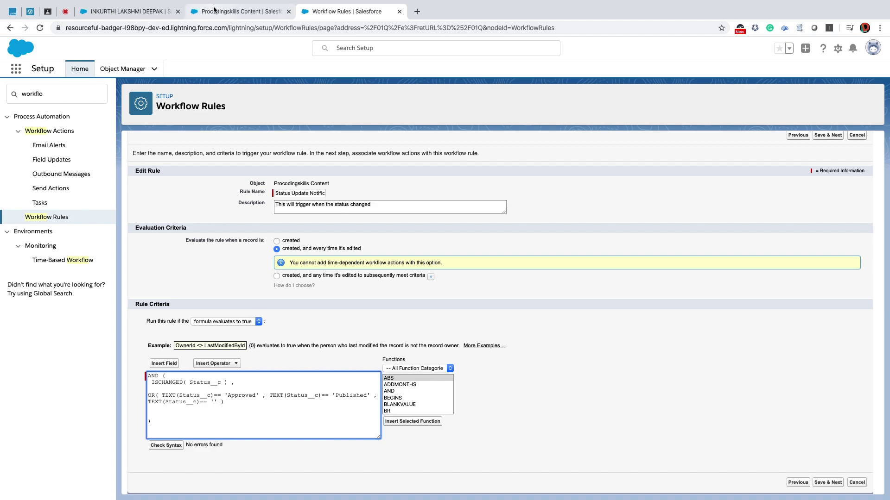
{"action": "left_click", "coordinate": [241, 11]}
{"action": "double_click", "coordinate": [199, 437]}
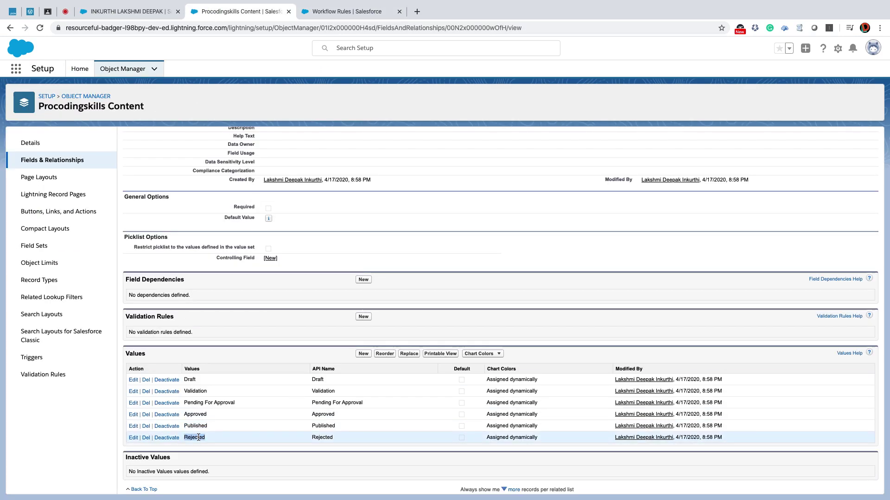
{"action": "left_click", "coordinate": [342, 10]}
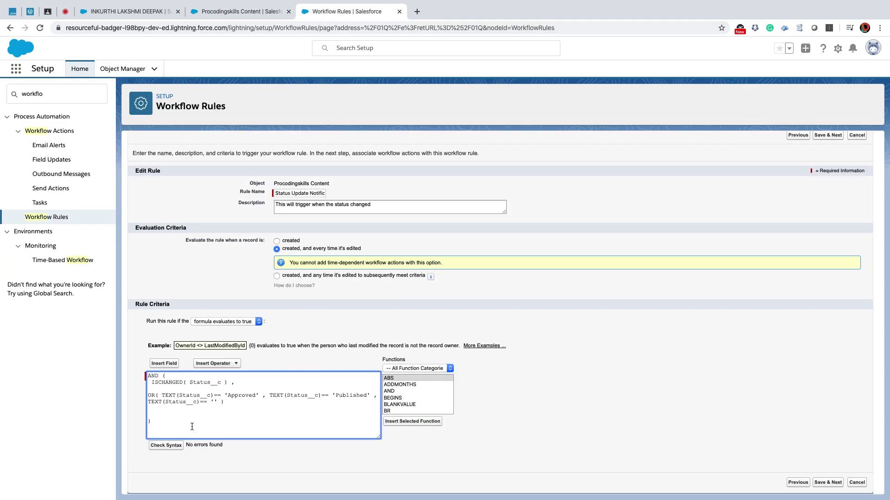
{"action": "left_click", "coordinate": [215, 402]}
{"action": "key", "text": "super+v"}
Validate the syntax and review the ISCHANGED condition and the three-status OR block.
{"action": "left_click", "coordinate": [180, 446]}
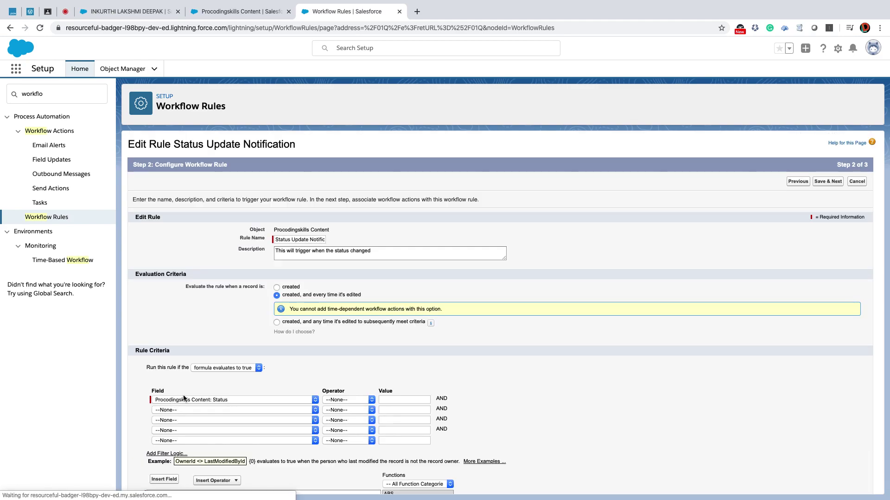
{"action": "left_click_drag", "start_coordinate": [235, 383], "coordinate": [149, 384]}
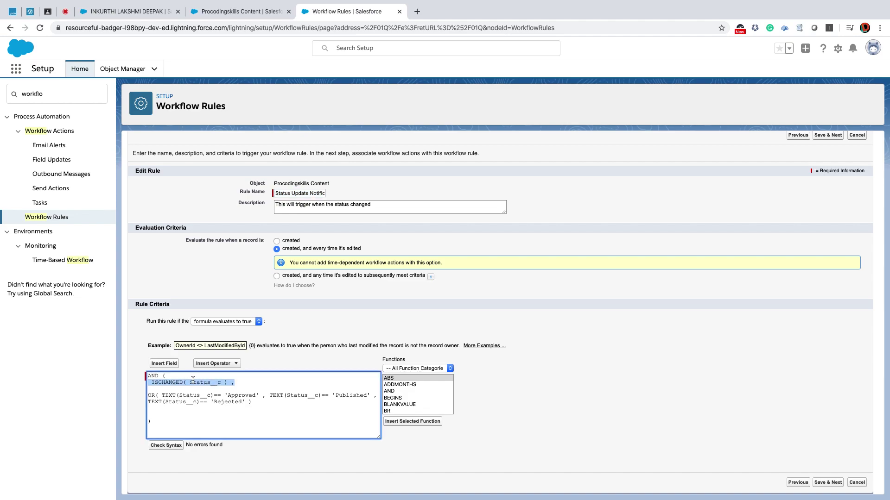
{"action": "left_click", "coordinate": [237, 396]}
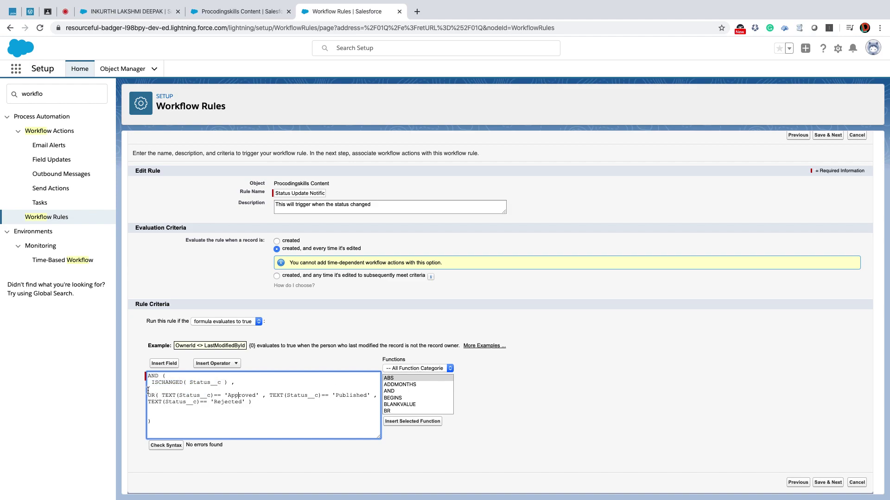
{"action": "left_click_drag", "start_coordinate": [148, 395], "coordinate": [269, 401]}
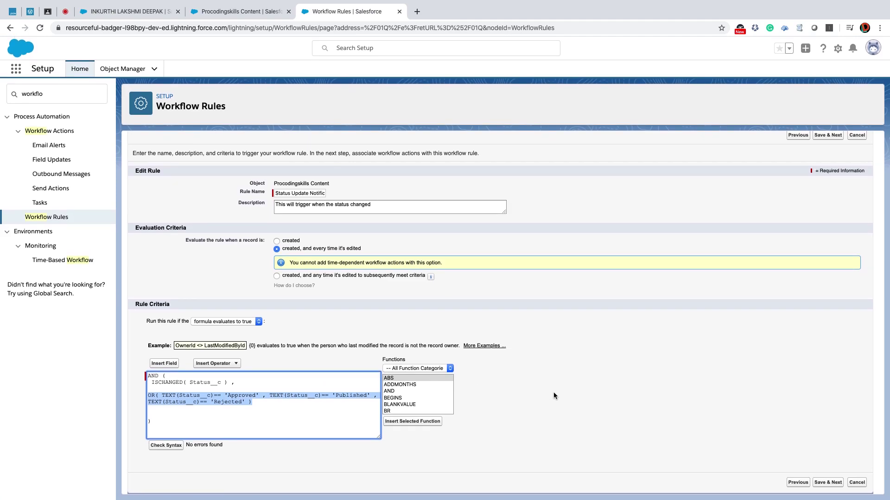
Save the rule criteria and start a New Email Alert workflow action.
{"action": "left_click", "coordinate": [828, 483]}
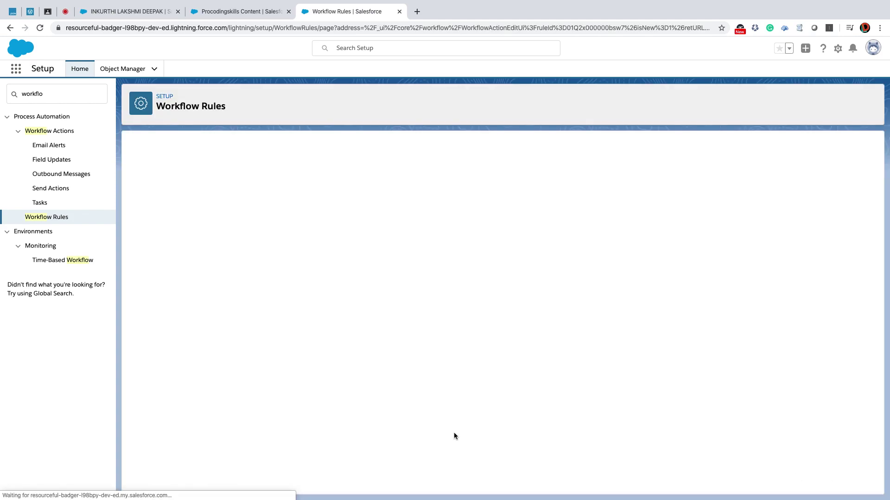
{"action": "left_click", "coordinate": [188, 310]}
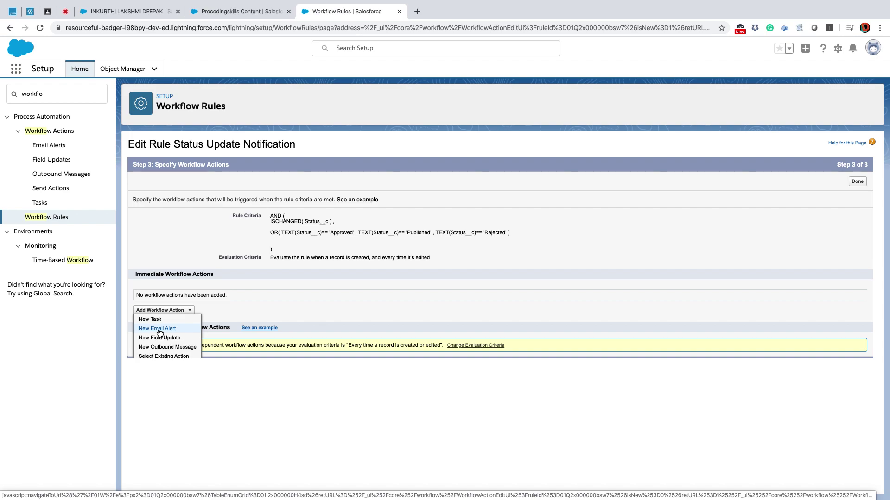
{"action": "left_click", "coordinate": [158, 329]}
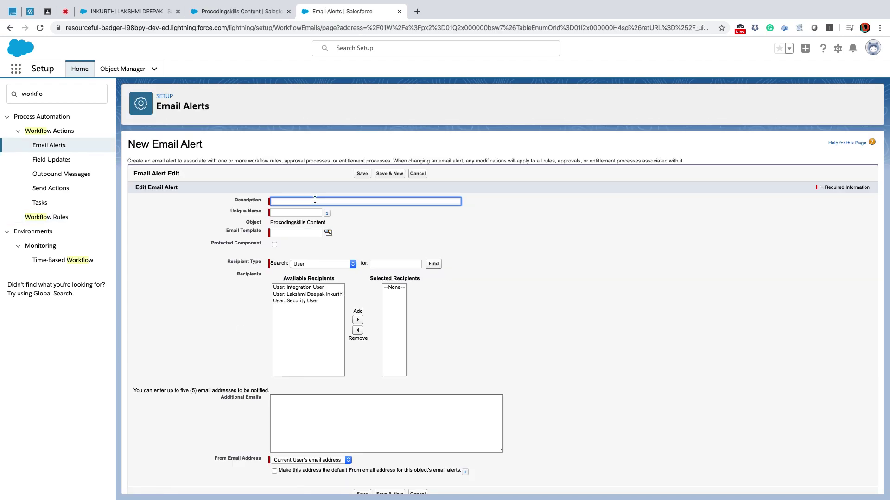
Describe the alert as 'Status Update Notification to User' so its unique name auto-fills.
{"action": "type", "text": "U"}
{"action": "key", "text": "super+a"}
{"action": "type", "text": "Sta"}
{"action": "key", "text": "BackSpace"}
{"action": "key", "text": "BackSpace"}
{"action": "left_click", "coordinate": [475, 224]}
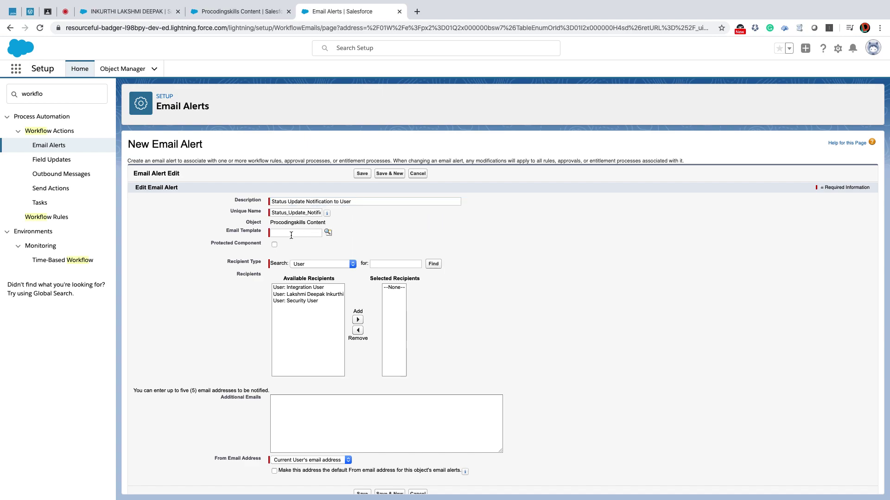
{"action": "left_click", "coordinate": [327, 233]}
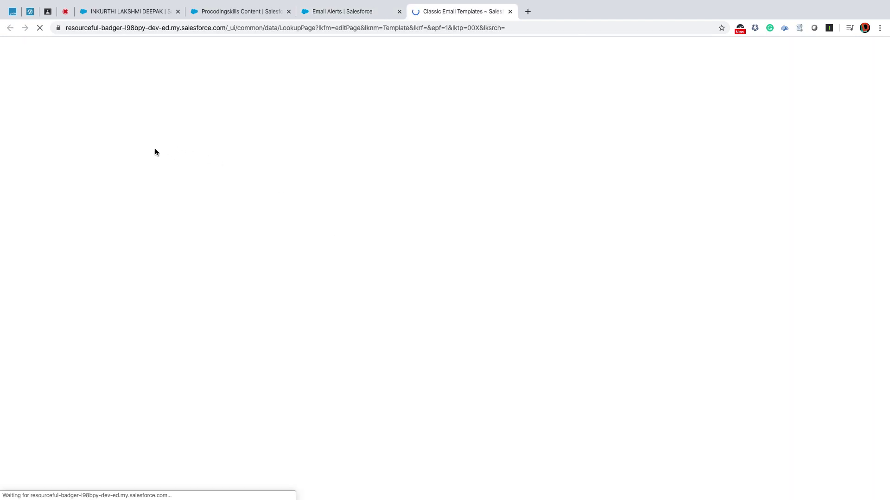
Select the Status Update Notification template from the Procodingskills Content folder.
{"action": "left_click", "coordinate": [71, 63]}
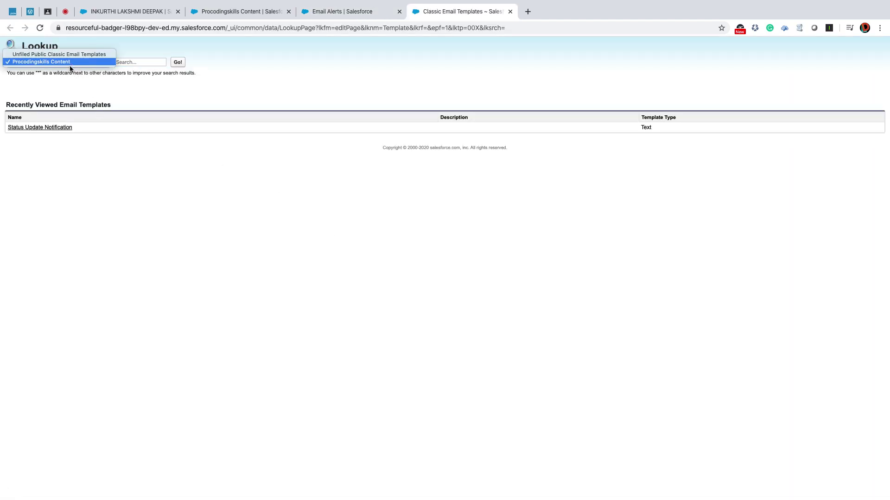
{"action": "left_click", "coordinate": [67, 70]}
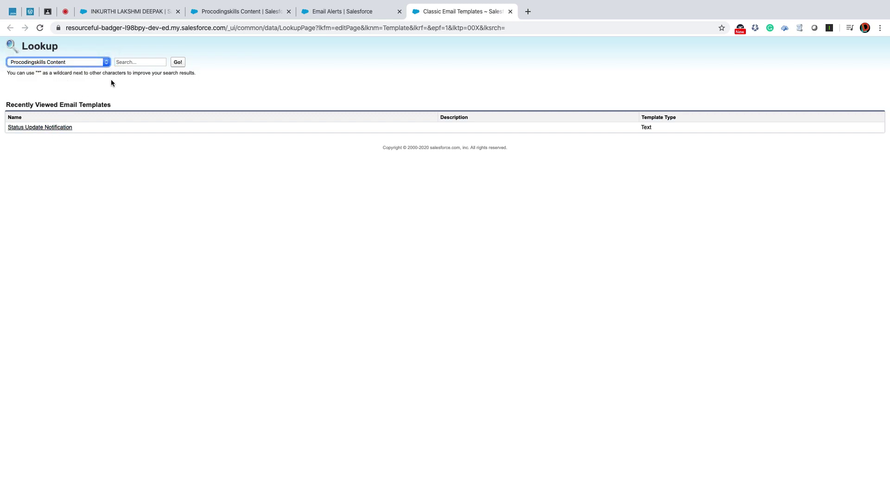
{"action": "left_click", "coordinate": [134, 63]}
{"action": "left_click", "coordinate": [56, 128]}
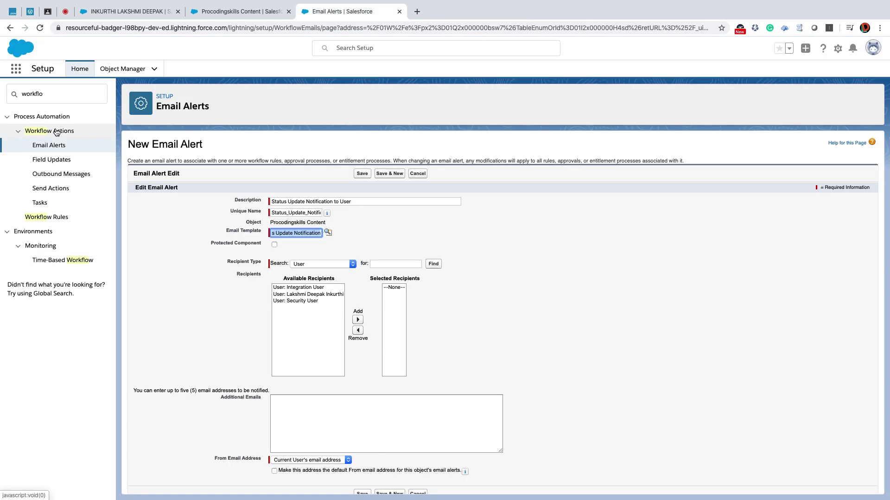
{"action": "left_click", "coordinate": [428, 239]}
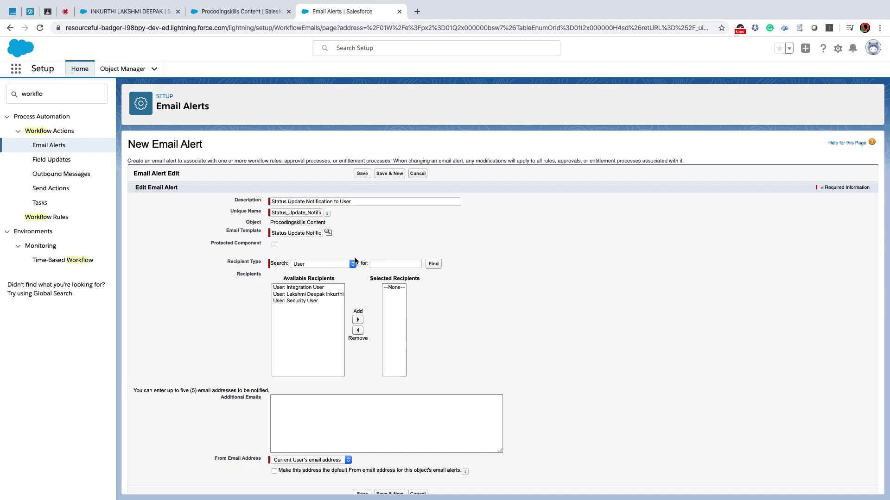
Add the record's Email field (Email Field: Email) as the alert recipient.
{"action": "left_click_drag", "start_coordinate": [221, 261], "coordinate": [262, 264]}
{"action": "left_click", "coordinate": [237, 12]}
{"action": "left_click", "coordinate": [116, 12]}
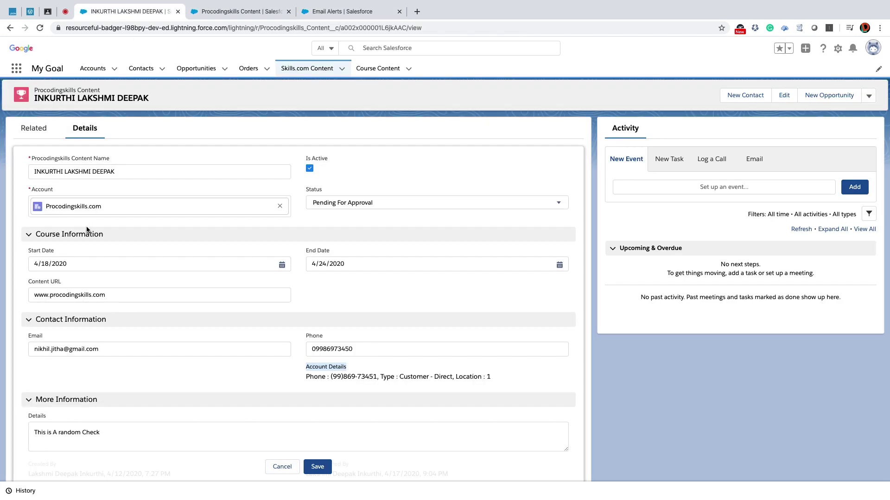
{"action": "left_click_drag", "start_coordinate": [25, 338], "coordinate": [61, 337]}
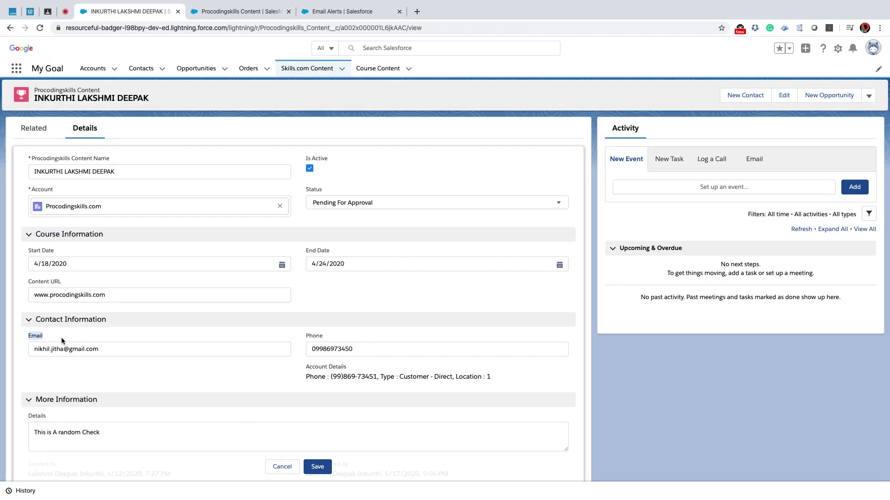
{"action": "left_click", "coordinate": [359, 6]}
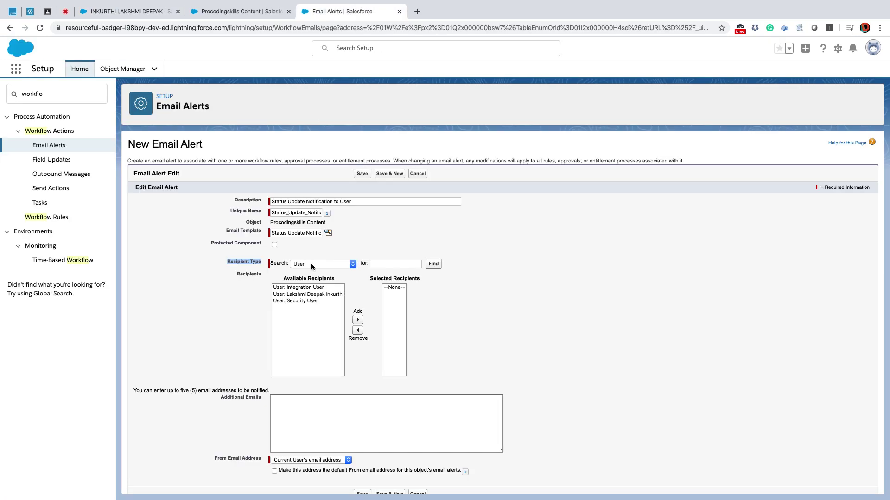
{"action": "left_click", "coordinate": [310, 263]}
{"action": "left_click", "coordinate": [311, 211]}
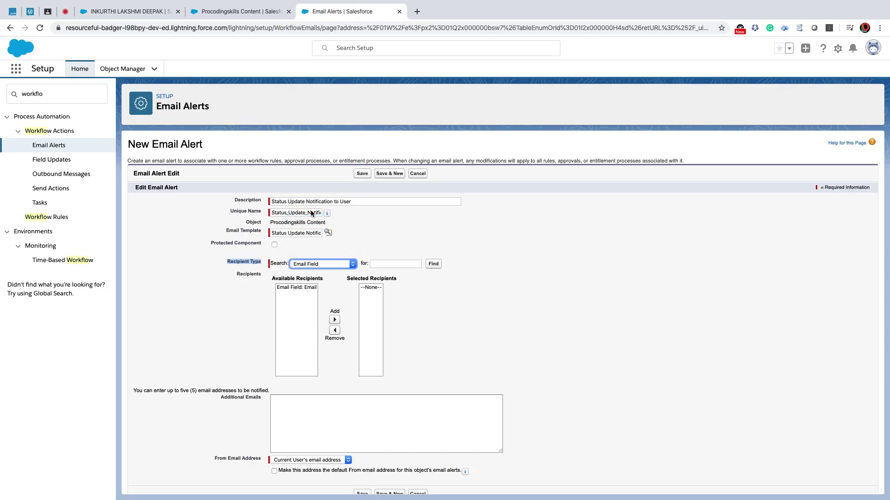
{"action": "scroll", "coordinate": [299, 287], "scroll_direction": "down", "scroll_amount": 1}
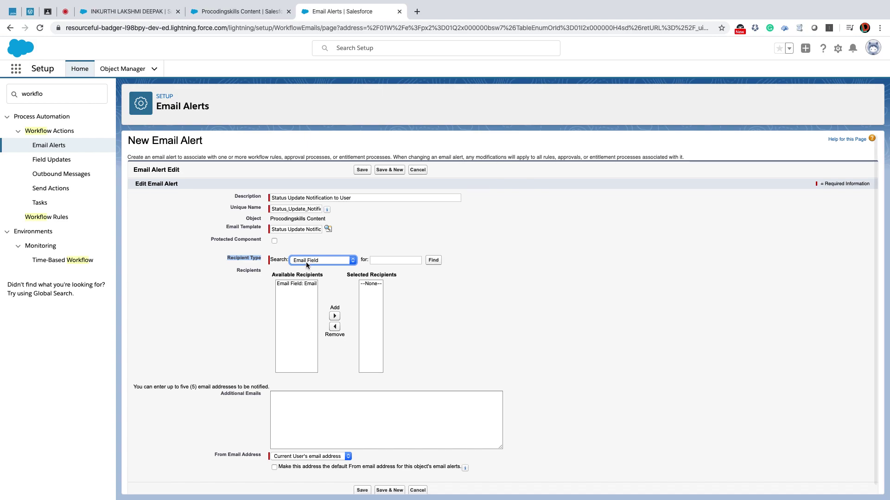
{"action": "left_click", "coordinate": [288, 283]}
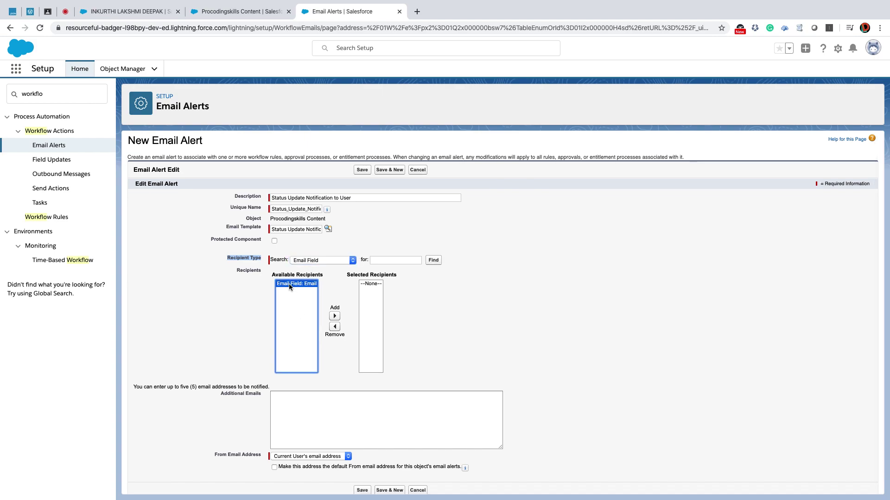
{"action": "left_click", "coordinate": [146, 14]}
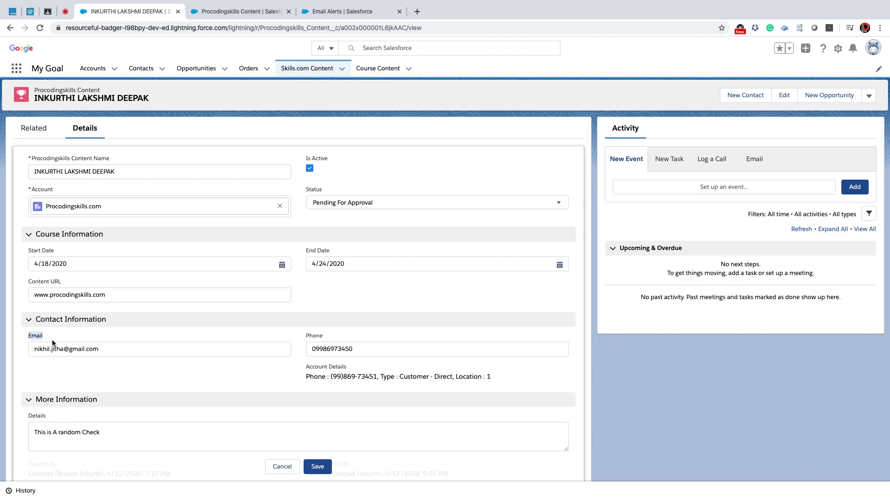
{"action": "left_click", "coordinate": [328, 14]}
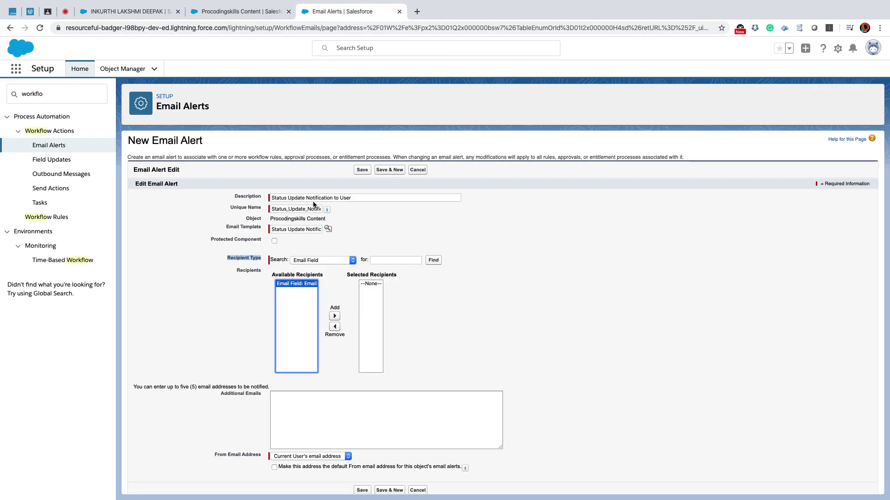
{"action": "left_click", "coordinate": [334, 317]}
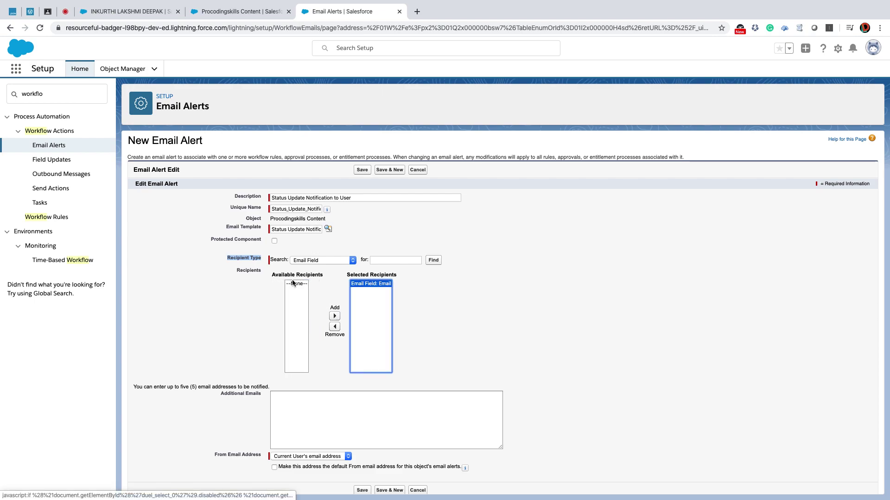
Enter an additional e-mail address and save the email alert.
{"action": "left_click", "coordinate": [282, 417]}
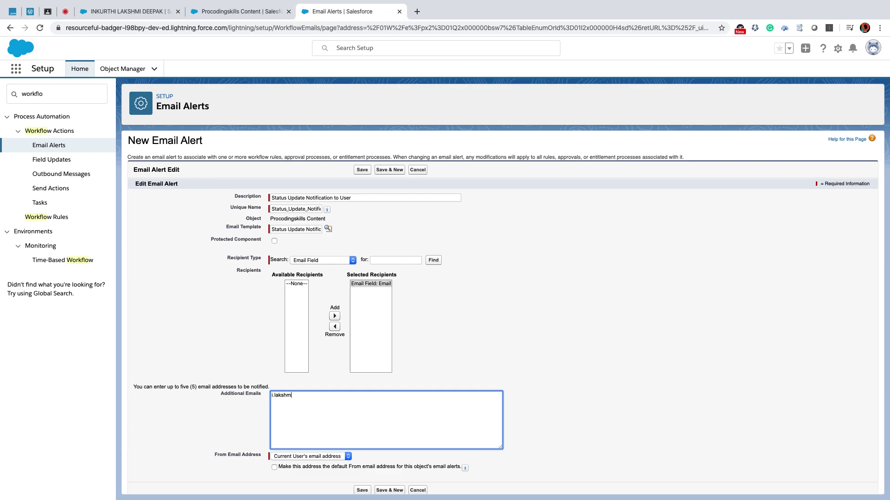
{"action": "left_click_drag", "start_coordinate": [341, 398], "coordinate": [261, 395]}
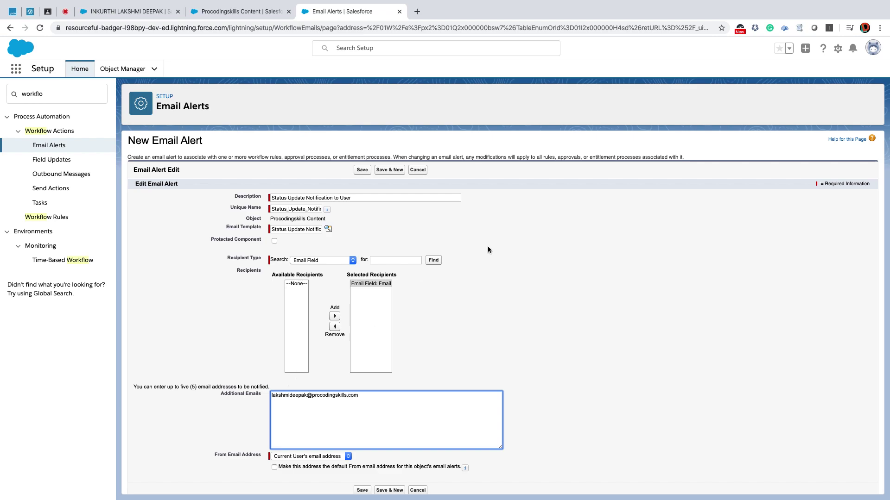
{"action": "scroll", "coordinate": [487, 292], "scroll_direction": "down", "scroll_amount": 1}
{"action": "left_click", "coordinate": [361, 490]}
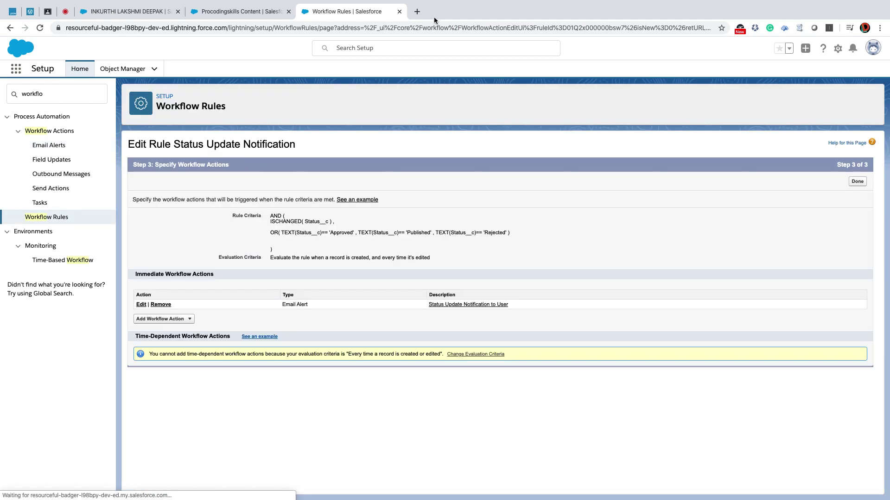
Open Gmail in a new browser tab.
{"action": "left_click", "coordinate": [417, 11]}
{"action": "type", "text": "gmail"}
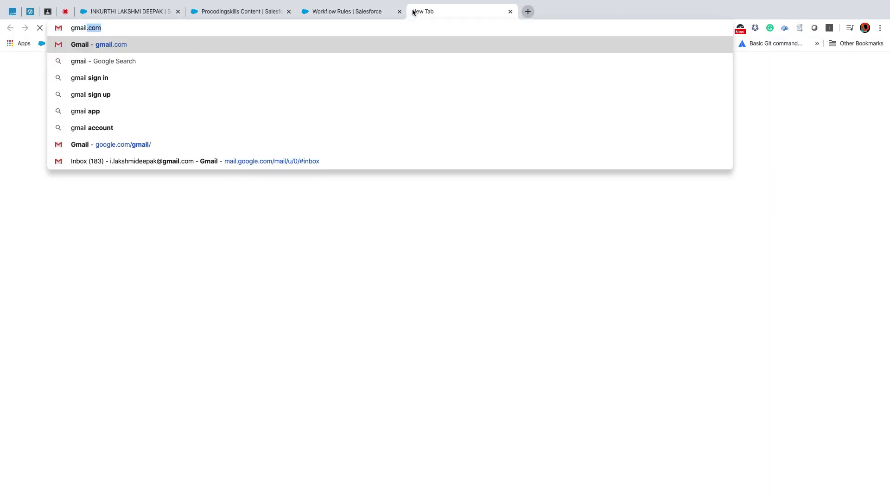
{"action": "key", "text": "Return"}
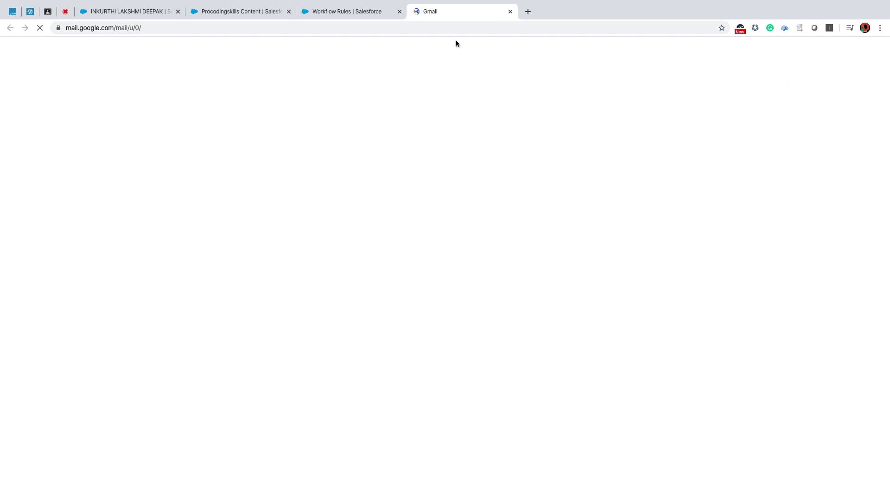
{"action": "left_click", "coordinate": [337, 12]}
{"action": "left_click", "coordinate": [448, 8]}
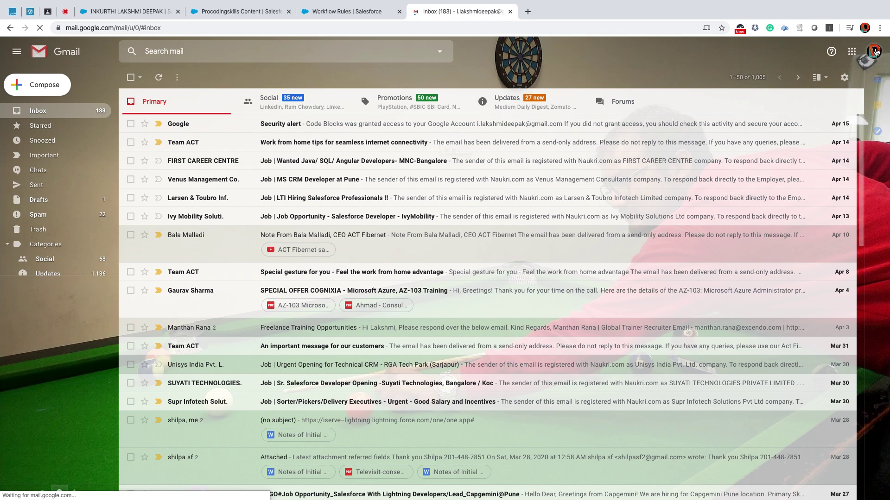
Open the work mail account in its own tab, close the personal inbox, and return to Salesforce.
{"action": "left_click", "coordinate": [875, 52]}
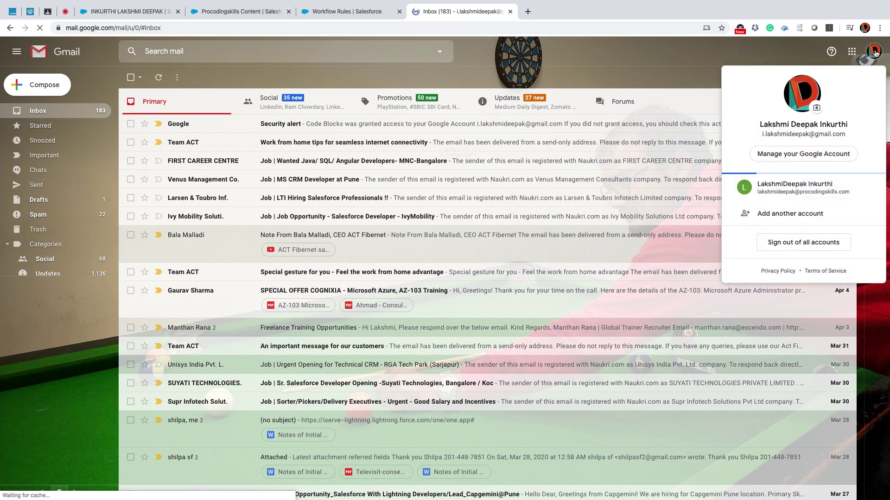
{"action": "left_click", "coordinate": [793, 212]}
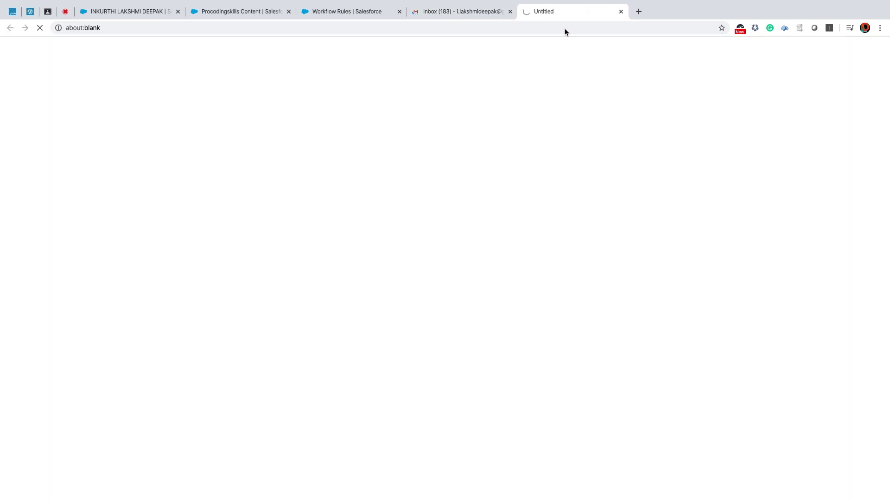
{"action": "left_click", "coordinate": [510, 12]}
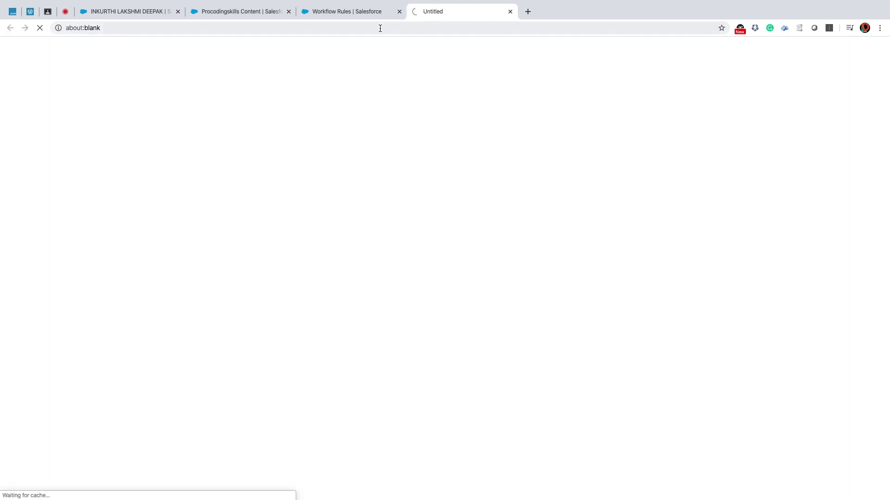
{"action": "left_click", "coordinate": [356, 11]}
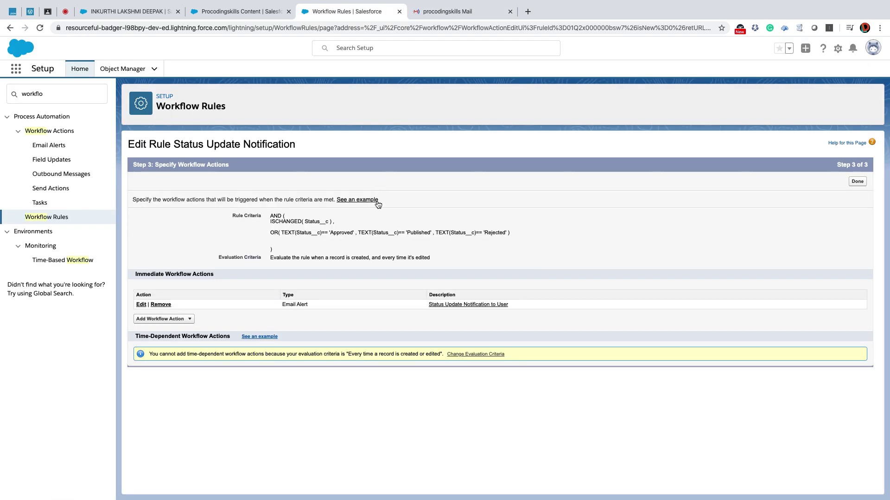
Finish the rule's actions with Done, activate Status Update Notification, and switch to Gmail.
{"action": "left_click", "coordinate": [856, 181]}
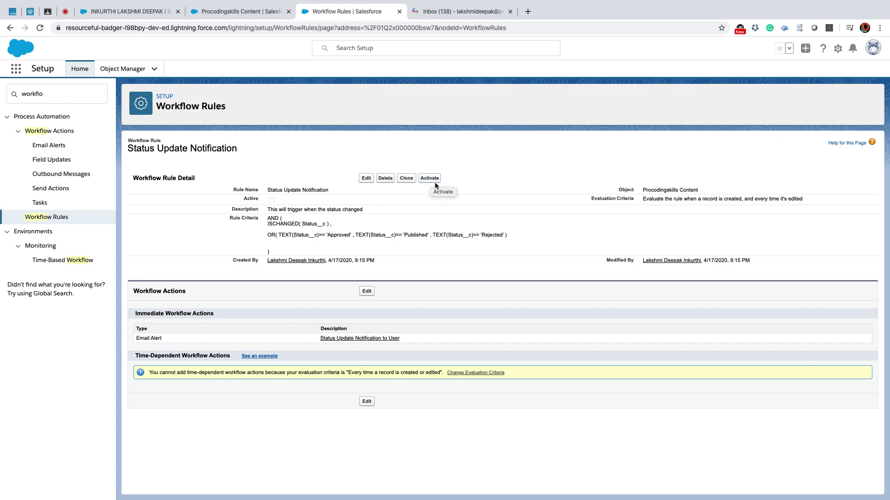
{"action": "left_click", "coordinate": [430, 179]}
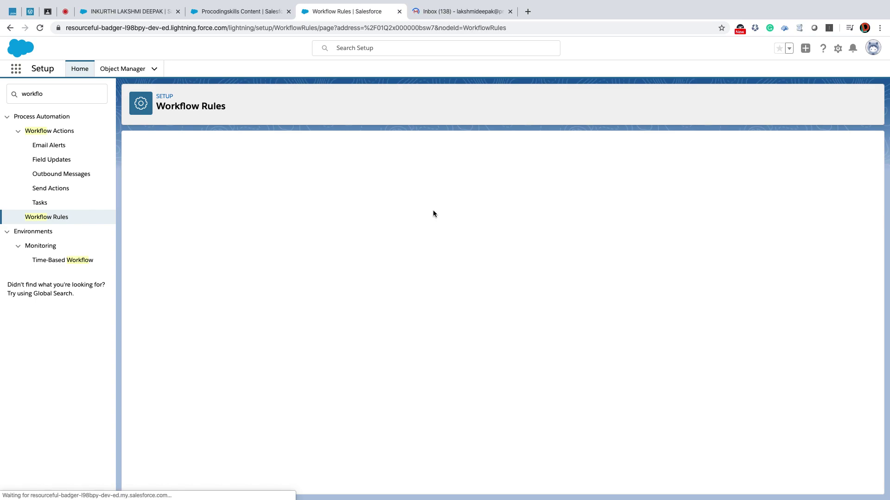
{"action": "left_click", "coordinate": [438, 10]}
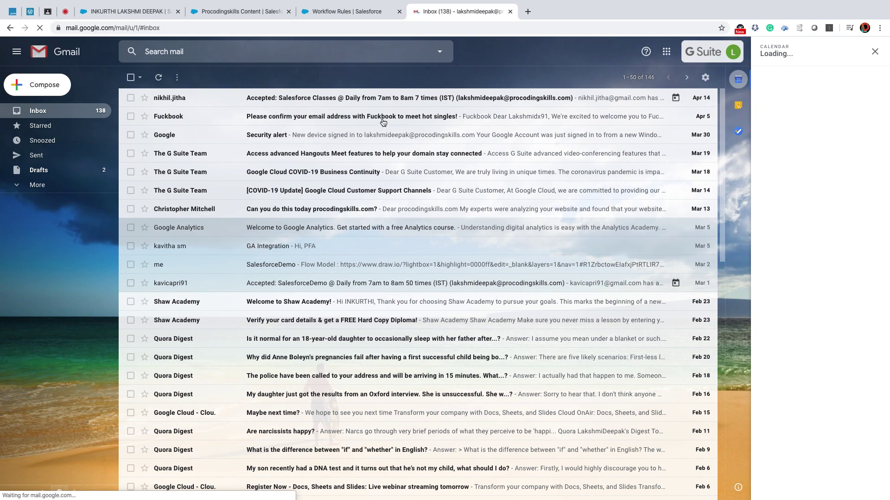
Close the Calendar panel, then set the content record's Status to Approved and save.
{"action": "left_click", "coordinate": [874, 54]}
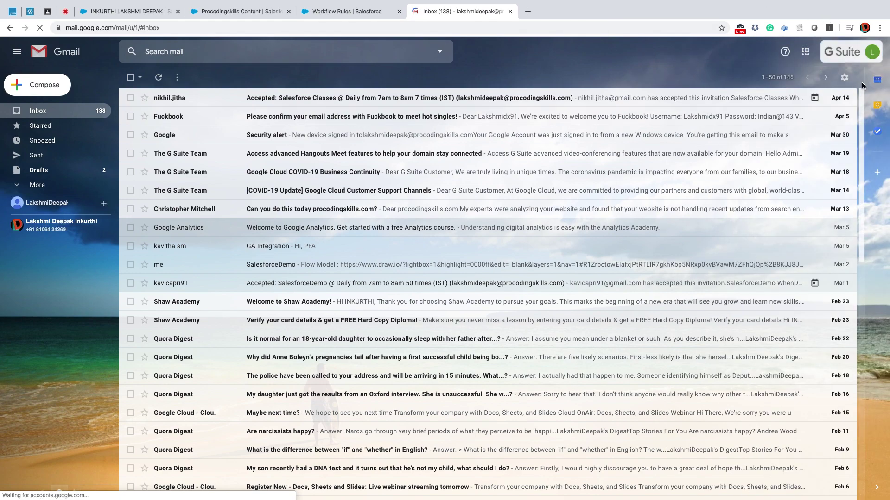
{"action": "left_click", "coordinate": [250, 13]}
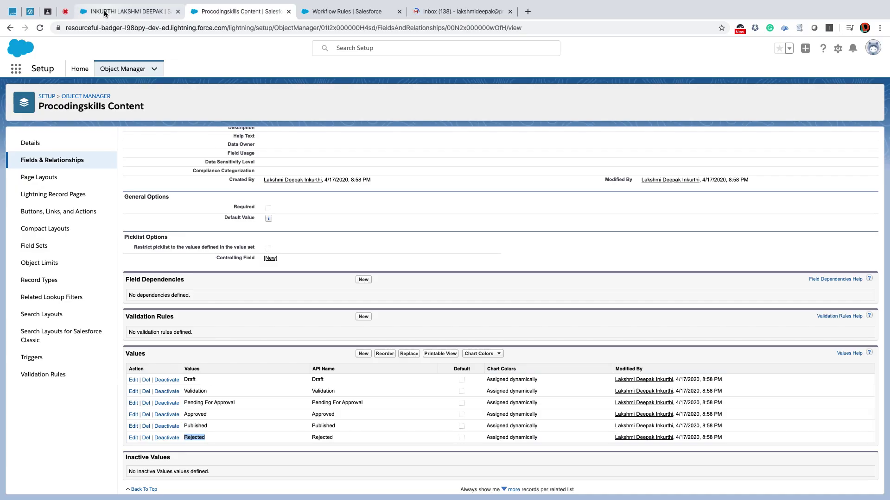
{"action": "left_click", "coordinate": [105, 14]}
{"action": "scroll", "coordinate": [345, 184], "scroll_direction": "down", "scroll_amount": 2}
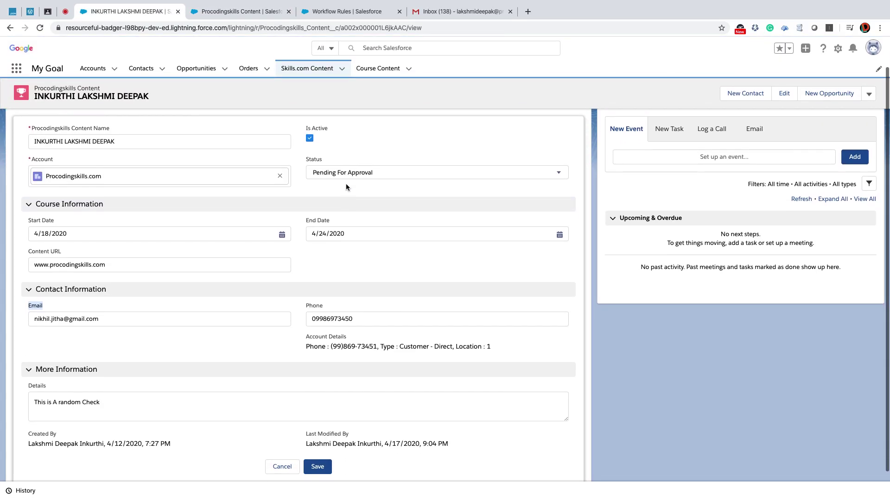
{"action": "left_click", "coordinate": [344, 174]}
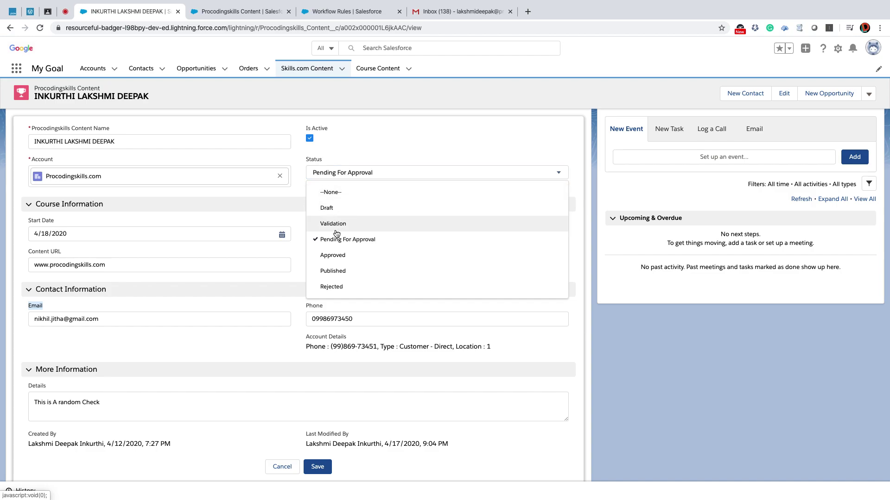
{"action": "left_click", "coordinate": [335, 257]}
{"action": "left_click", "coordinate": [317, 466]}
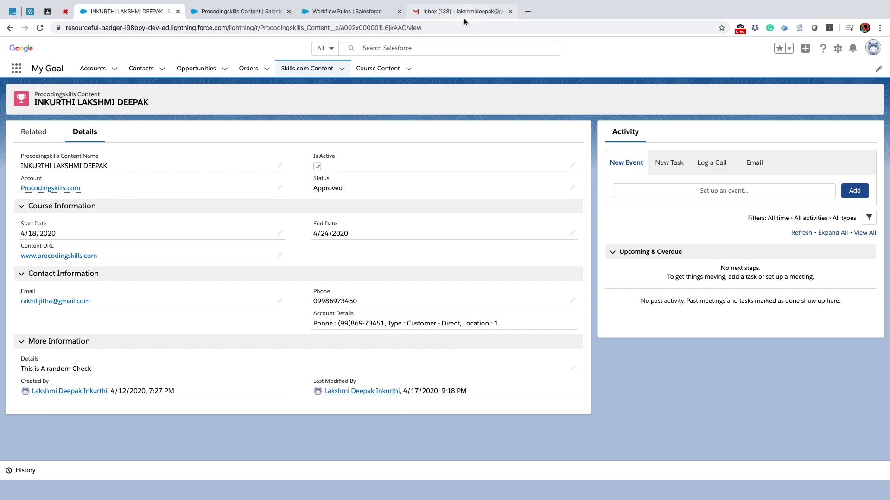
Refresh Gmail, open the 'Your Content status has been modifed' Approved alert, and check its recipients.
{"action": "left_click", "coordinate": [461, 13]}
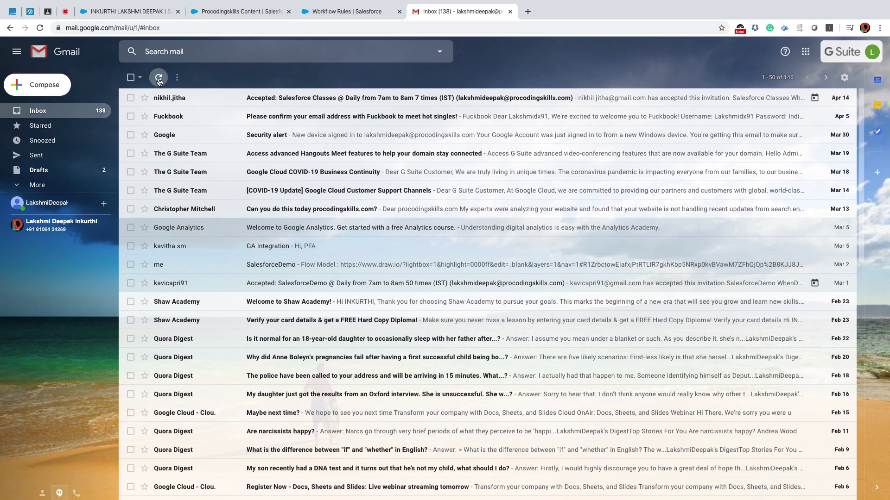
{"action": "left_click", "coordinate": [158, 77]}
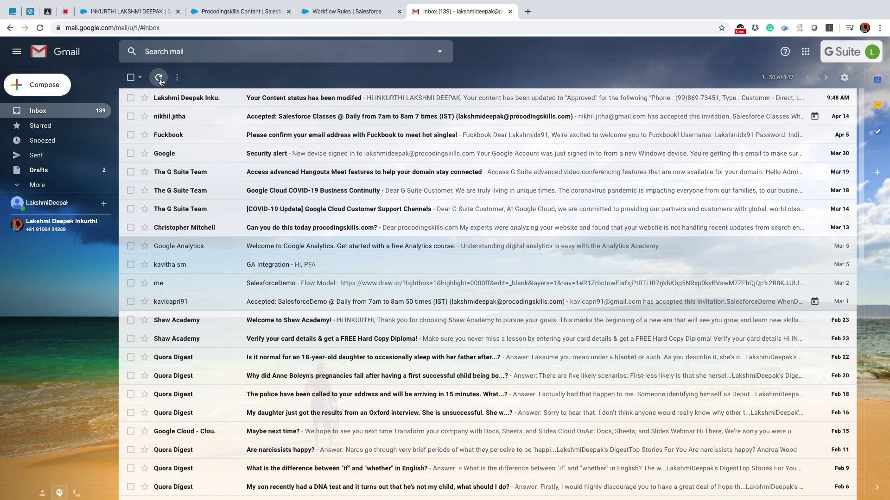
{"action": "left_click", "coordinate": [302, 100]}
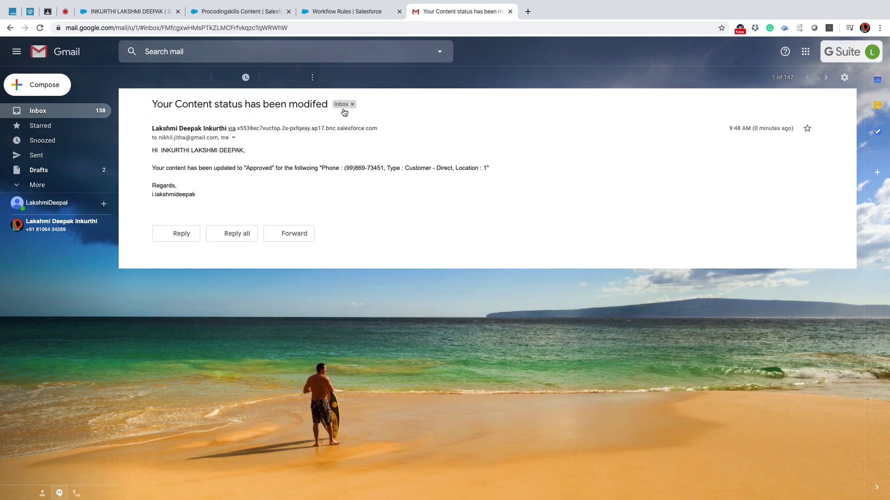
{"action": "left_click", "coordinate": [233, 138]}
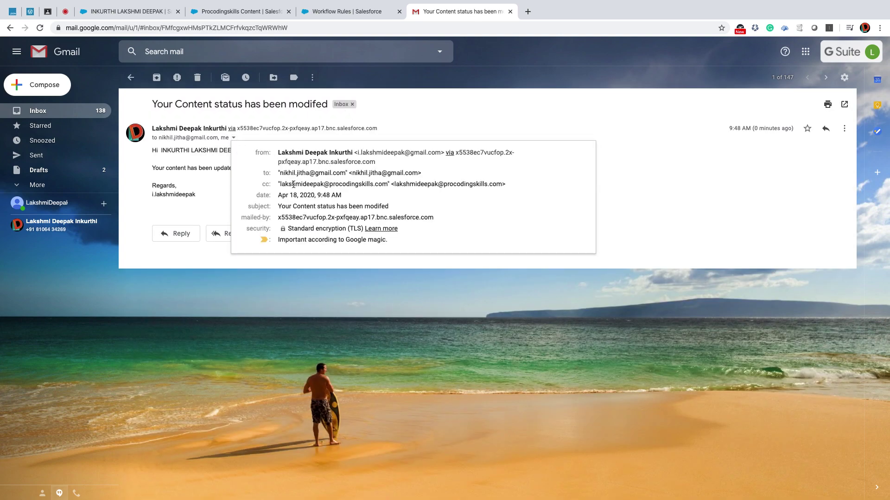
{"action": "left_click_drag", "start_coordinate": [281, 174], "coordinate": [421, 173]}
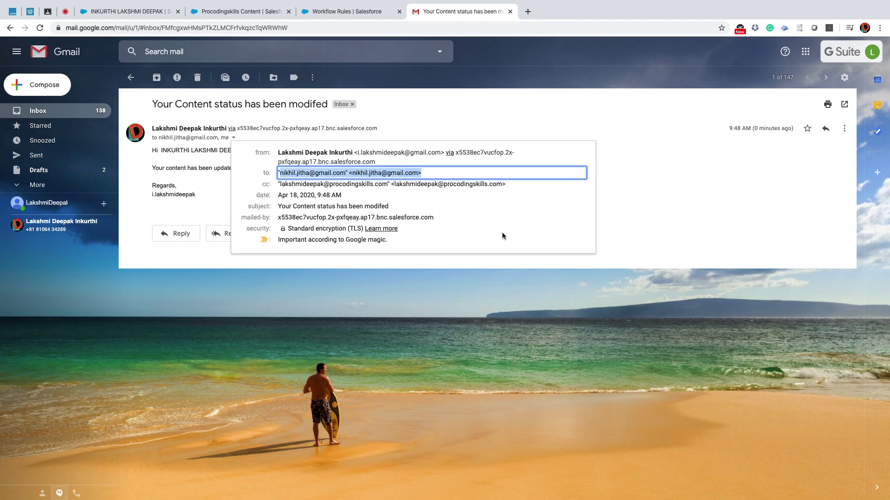
{"action": "left_click", "coordinate": [642, 156]}
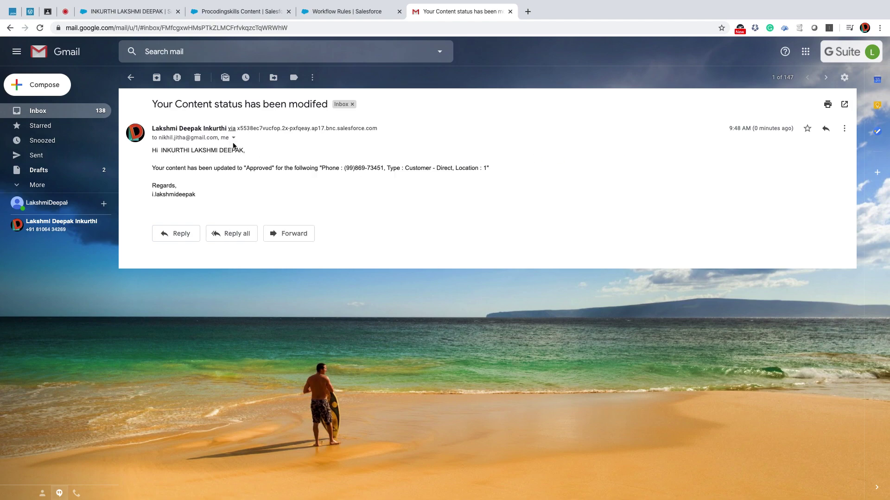
{"action": "left_click", "coordinate": [245, 11]}
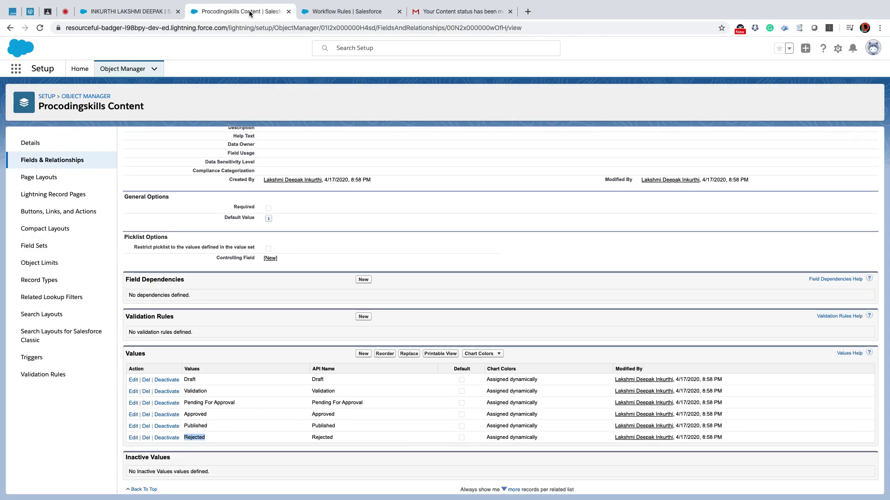
Clone the content record under a new content name with Status Published and save it.
{"action": "left_click", "coordinate": [337, 12]}
{"action": "left_click", "coordinate": [120, 12]}
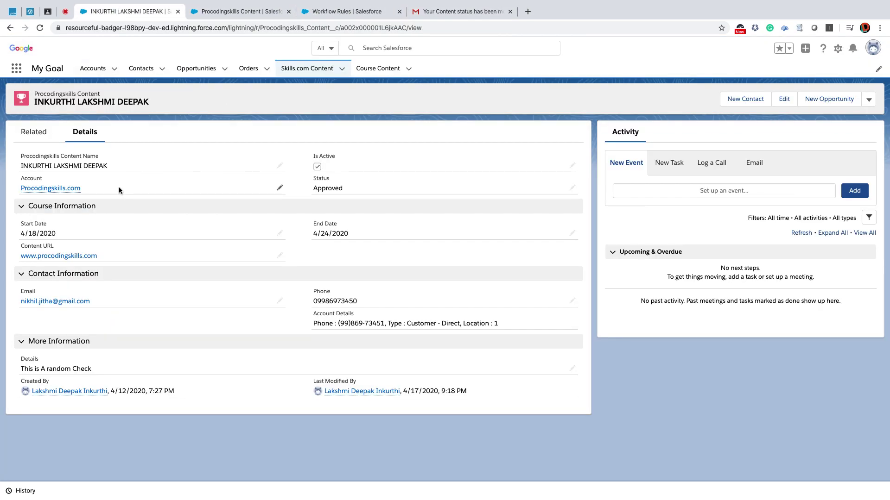
{"action": "left_click", "coordinate": [869, 100]}
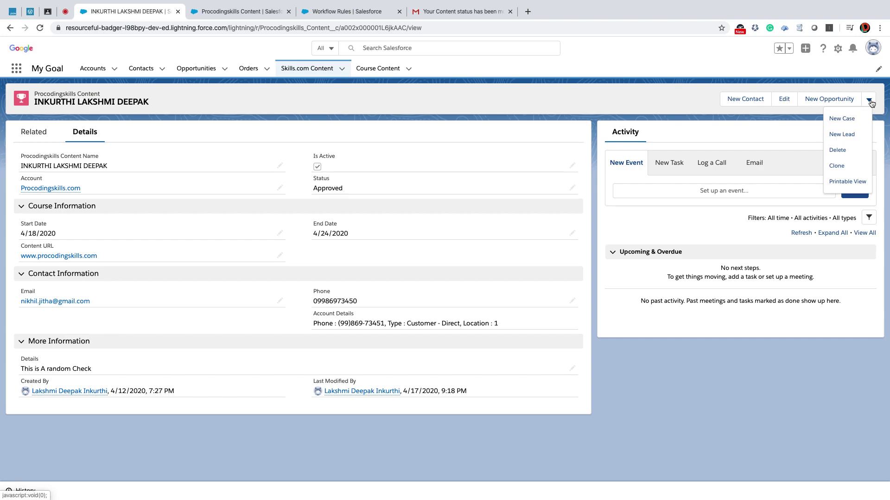
{"action": "left_click", "coordinate": [836, 165]}
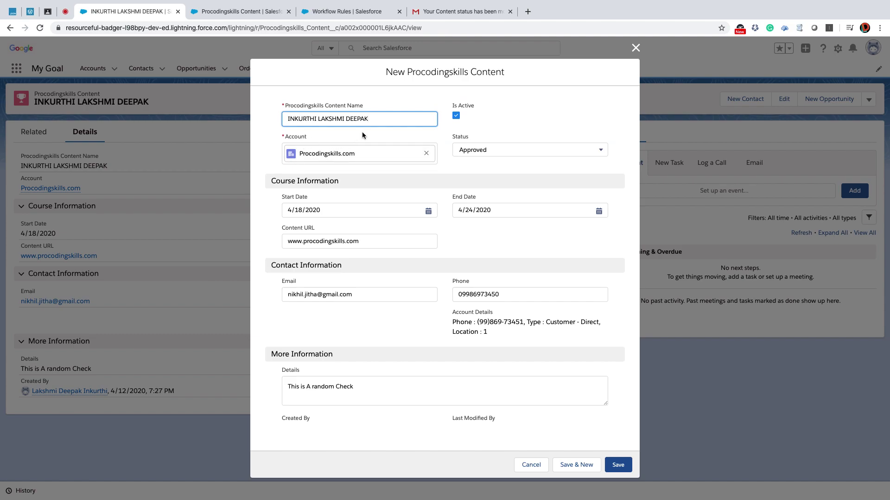
{"action": "left_click_drag", "start_coordinate": [374, 121], "coordinate": [282, 119]}
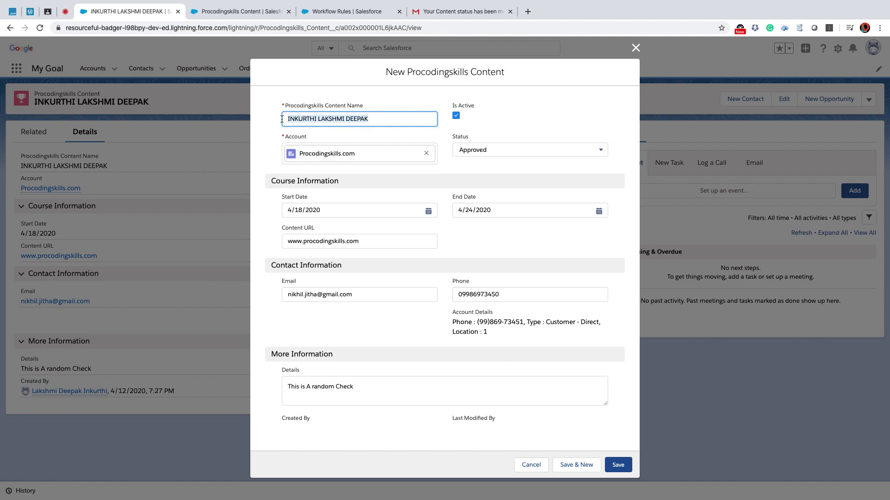
{"action": "type", "text": "Nikhil"}
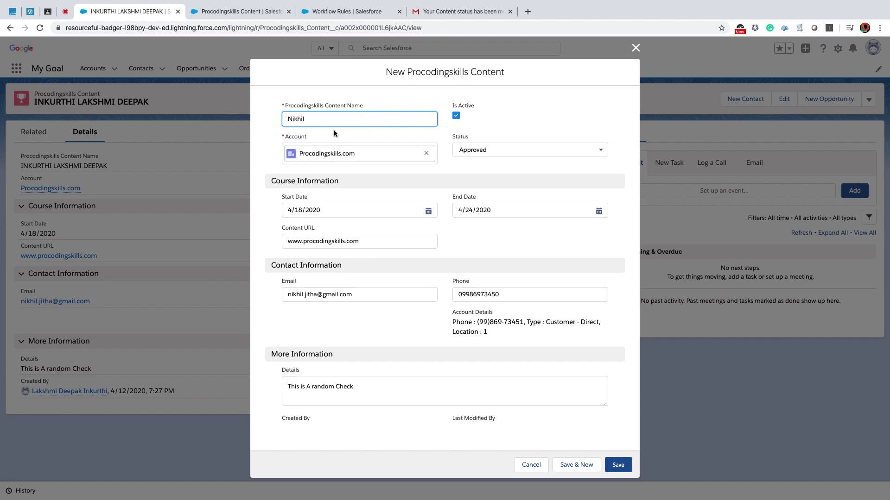
{"action": "left_click", "coordinate": [507, 151]}
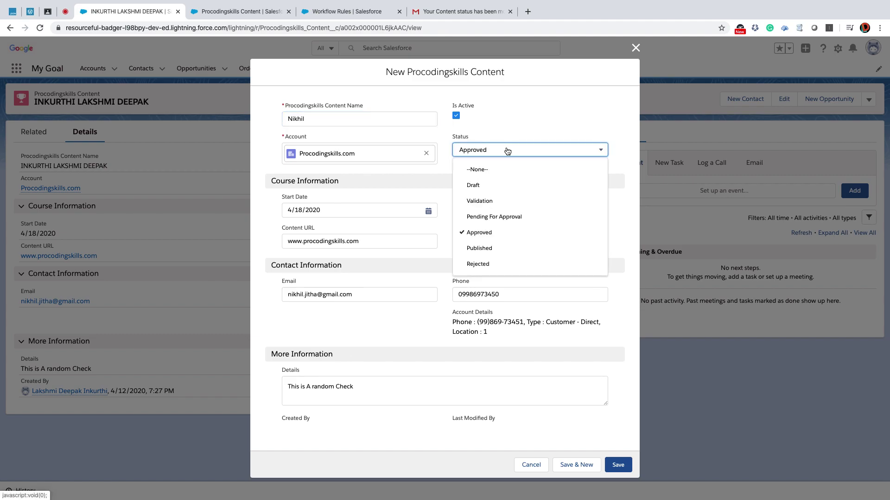
{"action": "left_click", "coordinate": [486, 249]}
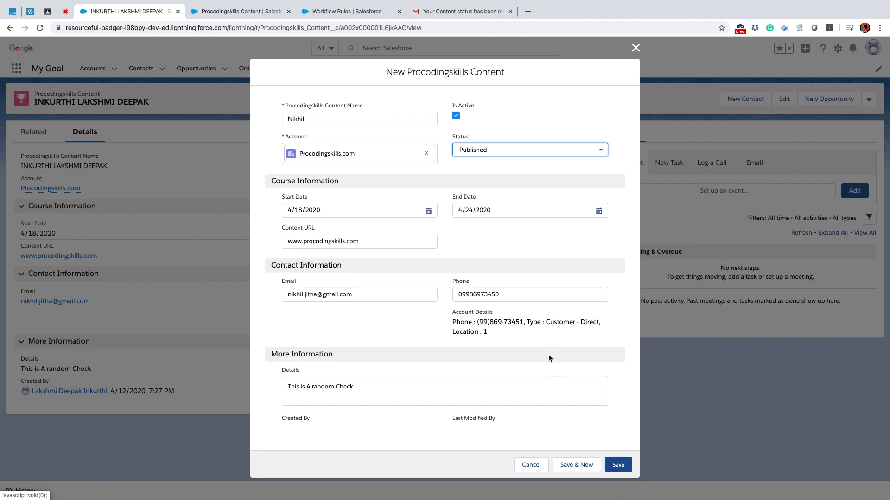
{"action": "left_click", "coordinate": [618, 466]}
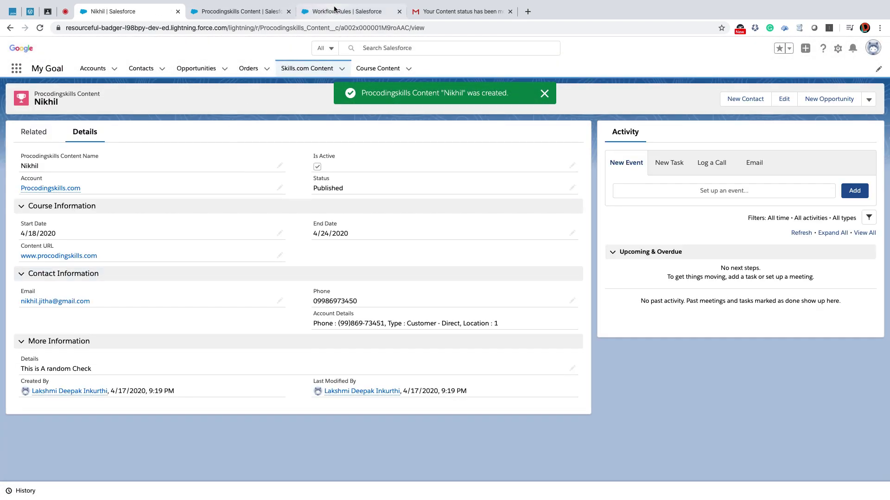
Delete the earlier alert e-mail, refresh, and search Spam and Trash for the new notification.
{"action": "left_click", "coordinate": [447, 11]}
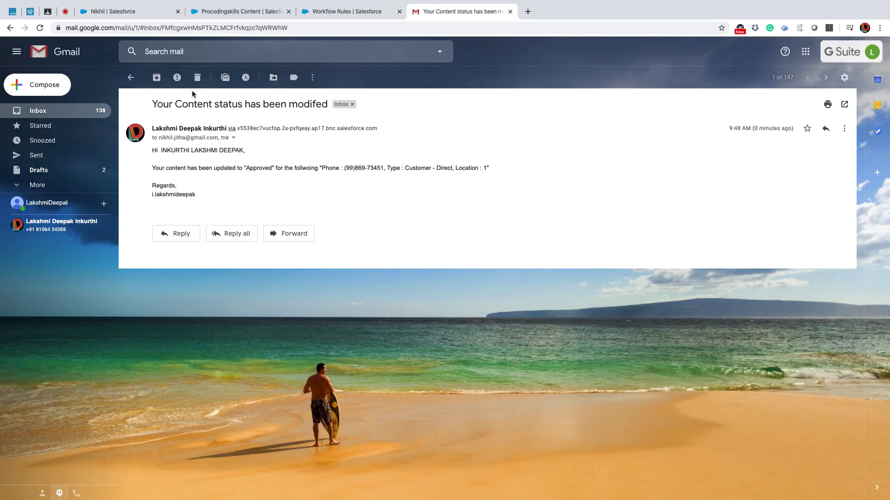
{"action": "left_click", "coordinate": [197, 78]}
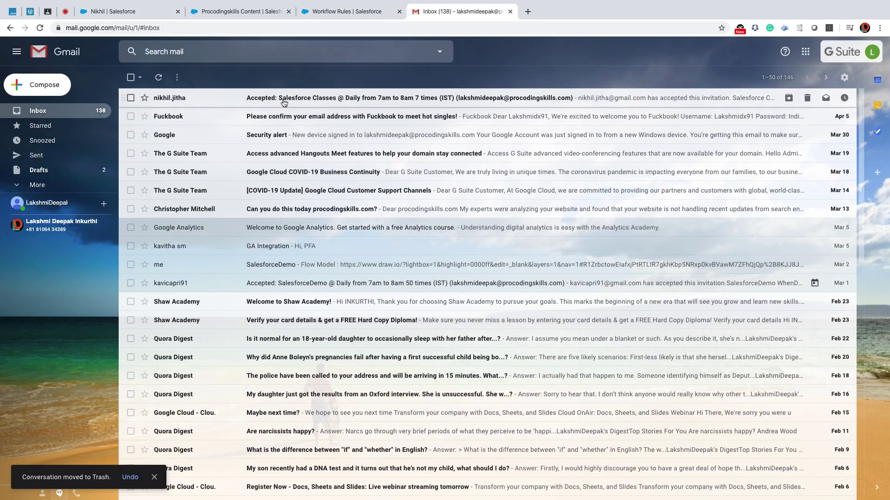
{"action": "left_click", "coordinate": [158, 77]}
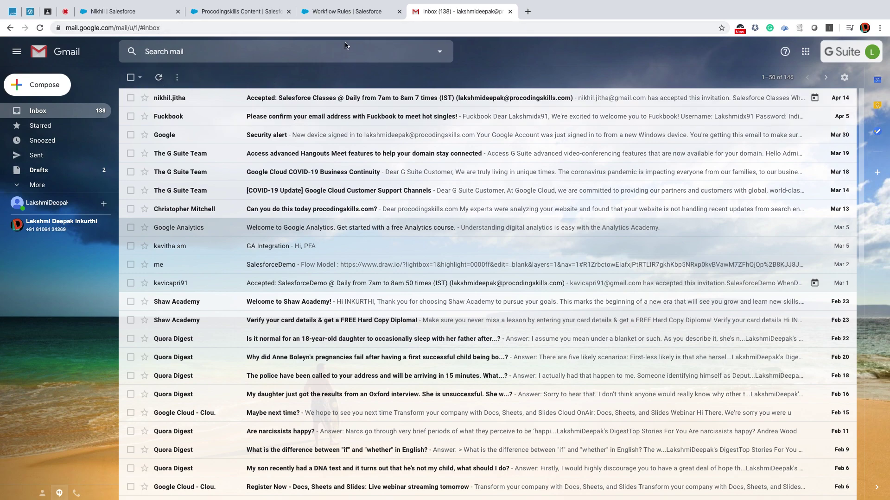
{"action": "scroll", "coordinate": [243, 121], "scroll_direction": "down", "scroll_amount": 1}
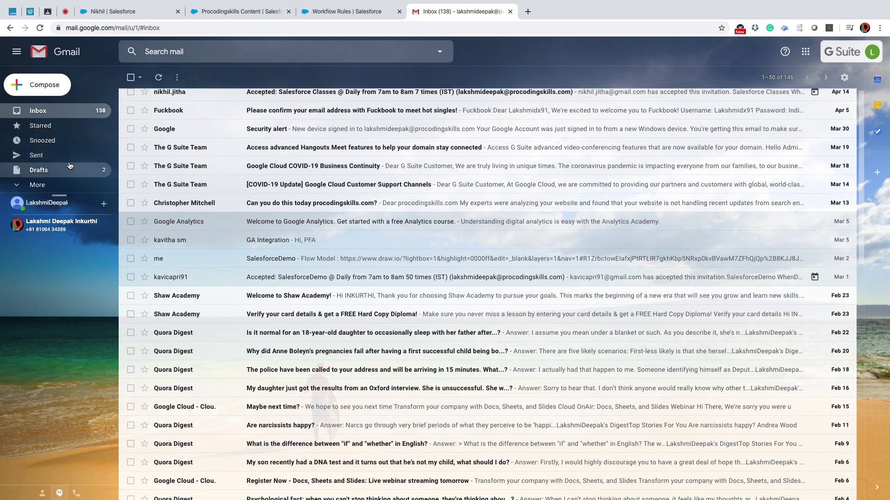
{"action": "left_click", "coordinate": [40, 185]}
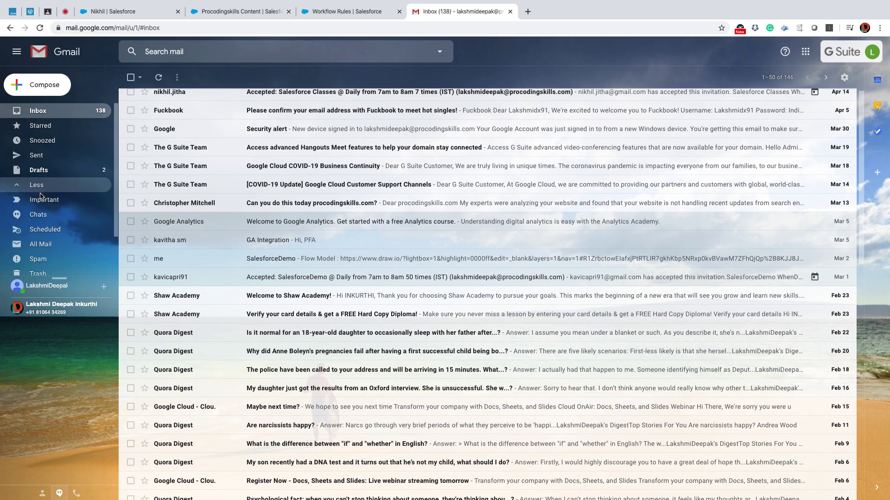
{"action": "left_click", "coordinate": [46, 258]}
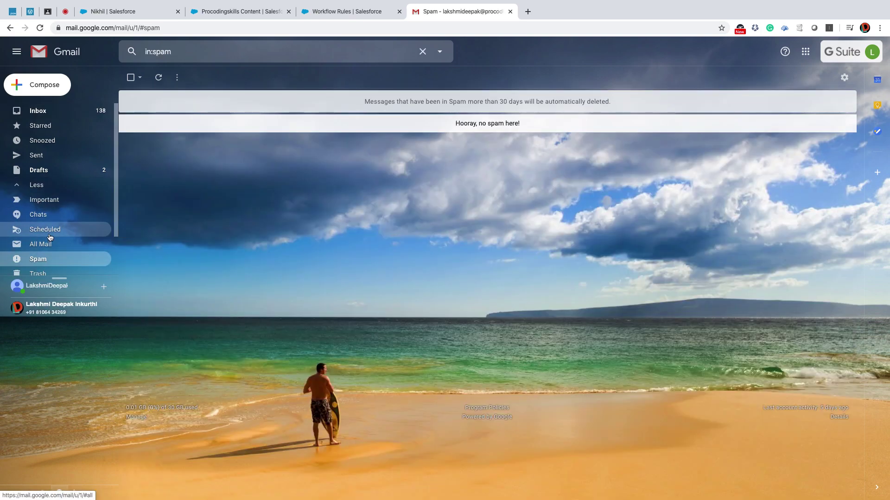
{"action": "scroll", "coordinate": [50, 237], "scroll_direction": "down", "scroll_amount": 1}
{"action": "left_click", "coordinate": [44, 224]}
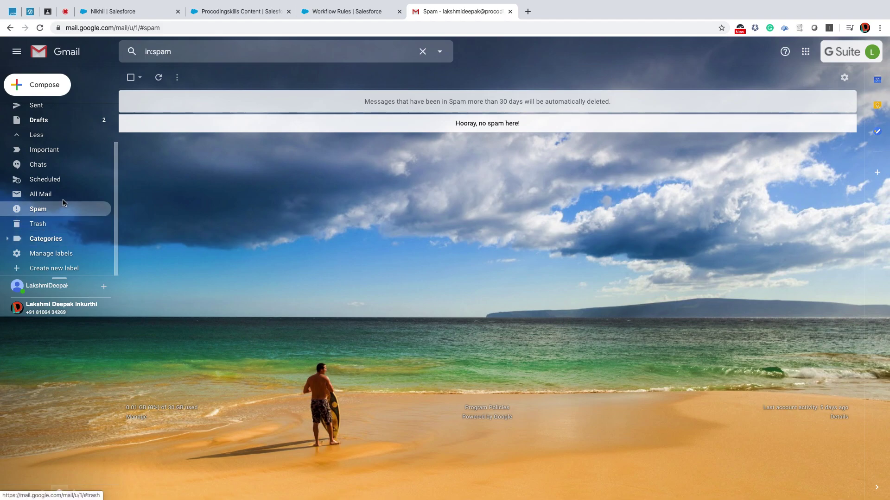
{"action": "left_click", "coordinate": [127, 13]}
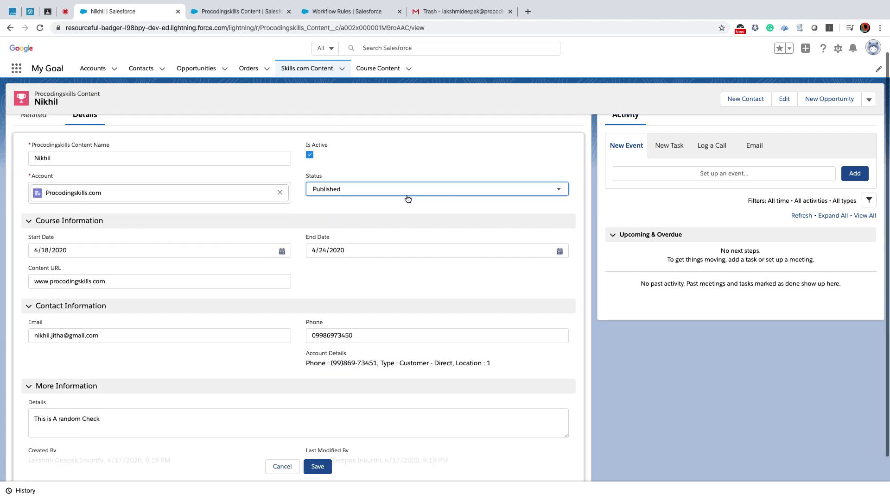
Set the cloned record's Status to Rejected and save it.
{"action": "left_click", "coordinate": [333, 189]}
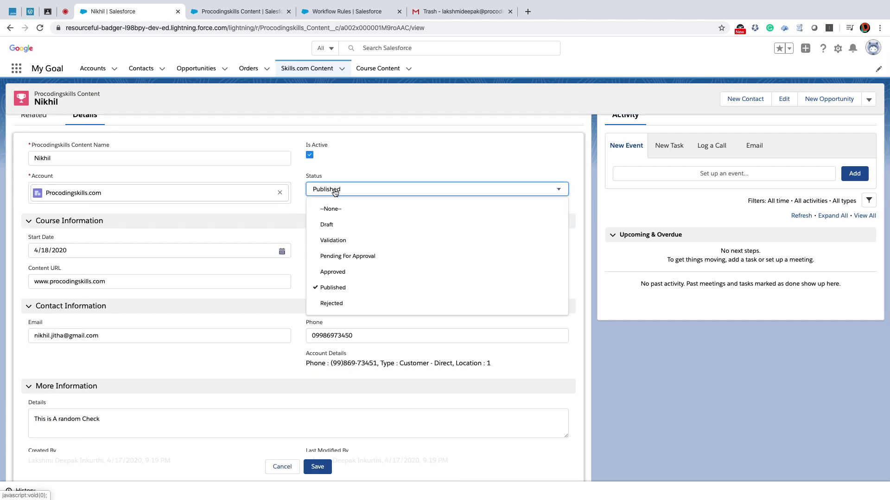
{"action": "left_click", "coordinate": [332, 272]}
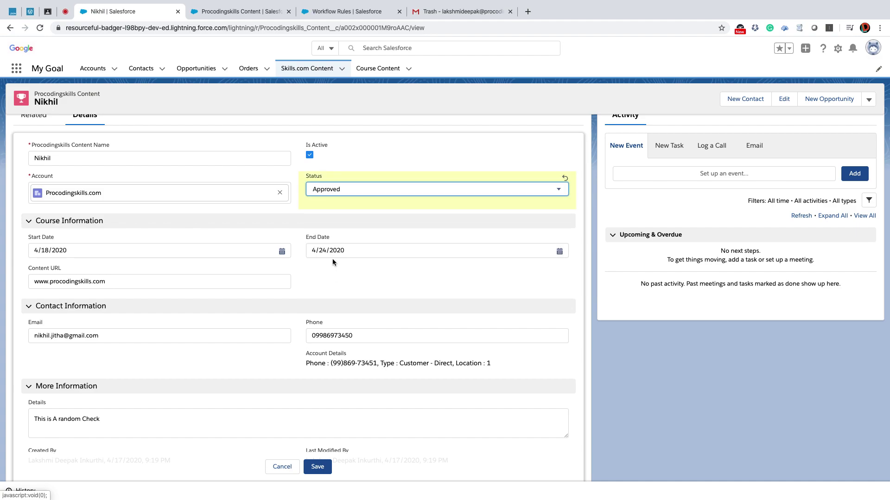
{"action": "left_click", "coordinate": [330, 190]}
{"action": "left_click", "coordinate": [339, 302]}
{"action": "left_click", "coordinate": [317, 467]}
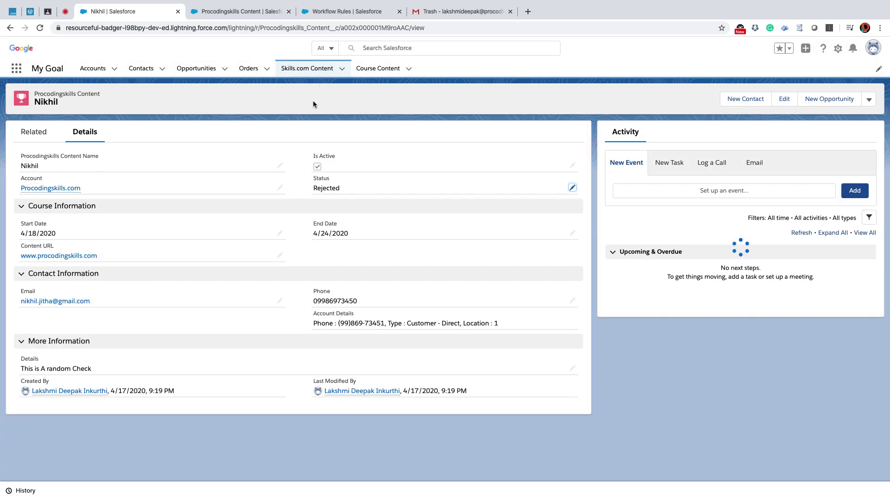
Refresh the Gmail inbox to look for the Rejected status-update e-mail.
{"action": "left_click", "coordinate": [451, 13]}
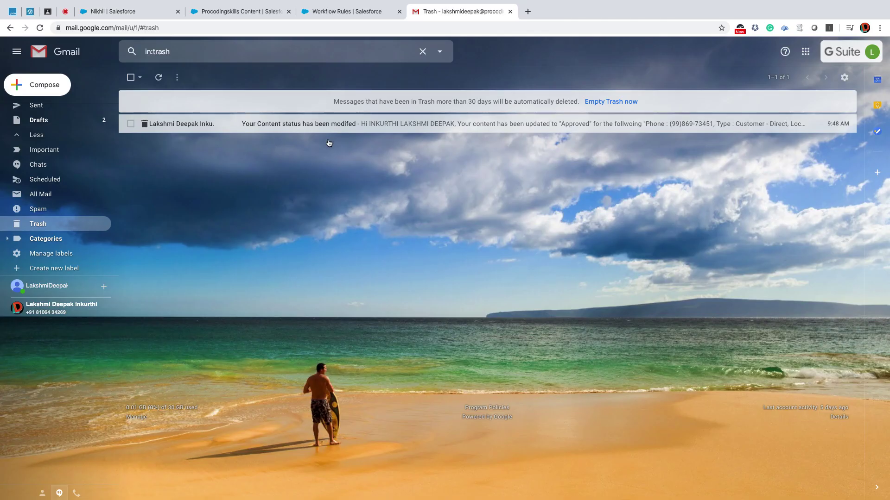
{"action": "scroll", "coordinate": [53, 123], "scroll_direction": "up", "scroll_amount": 2}
{"action": "left_click", "coordinate": [51, 113]}
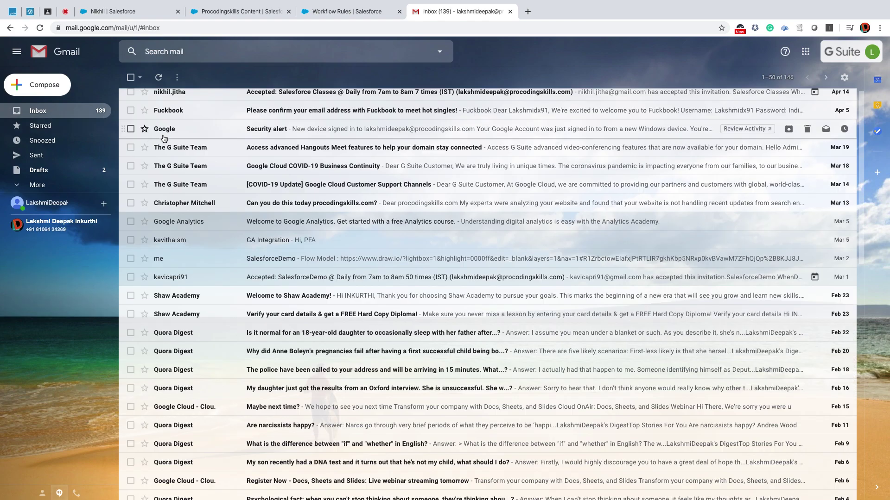
{"action": "scroll", "coordinate": [183, 129], "scroll_direction": "up", "scroll_amount": 1}
{"action": "left_click", "coordinate": [159, 80]}
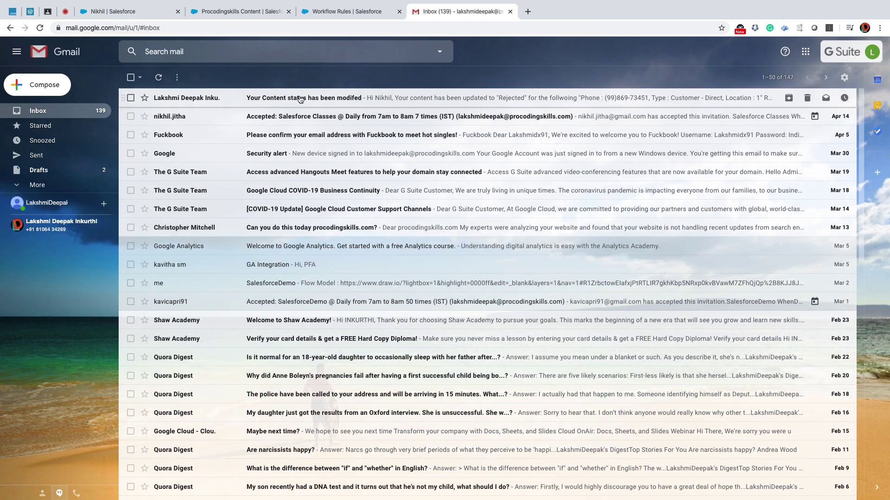
{"action": "left_click", "coordinate": [120, 10]}
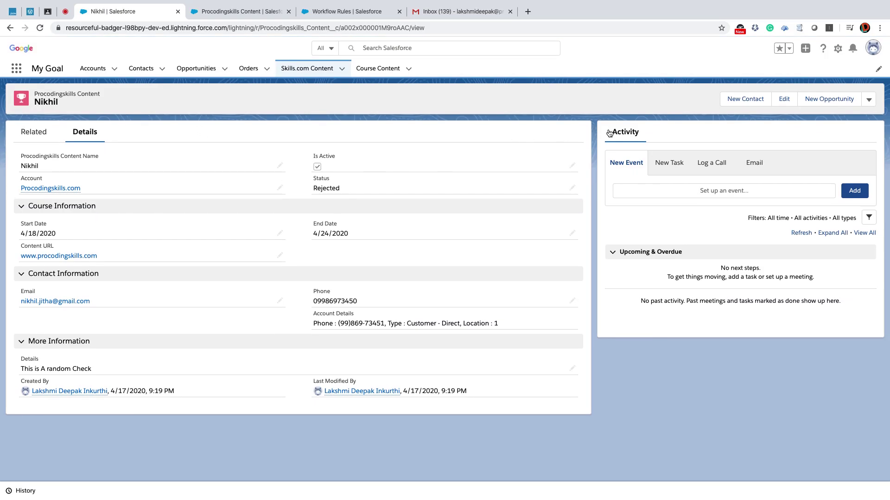
On a new Skills.com Content record, try Validation and then Draft as the Status.
{"action": "left_click", "coordinate": [297, 69]}
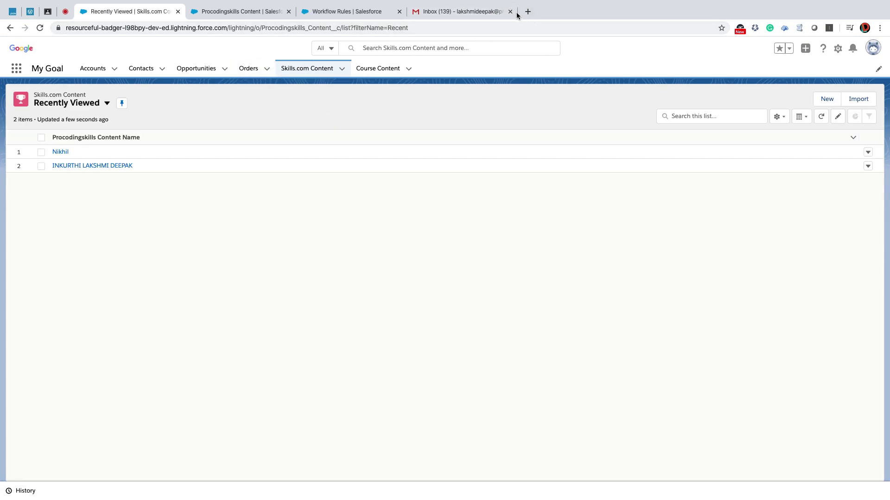
{"action": "left_click", "coordinate": [828, 100]}
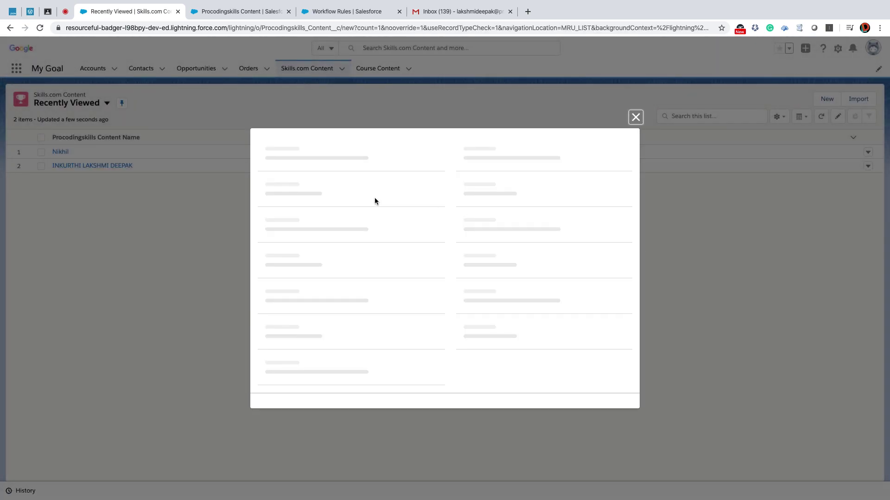
{"action": "left_click", "coordinate": [482, 180]}
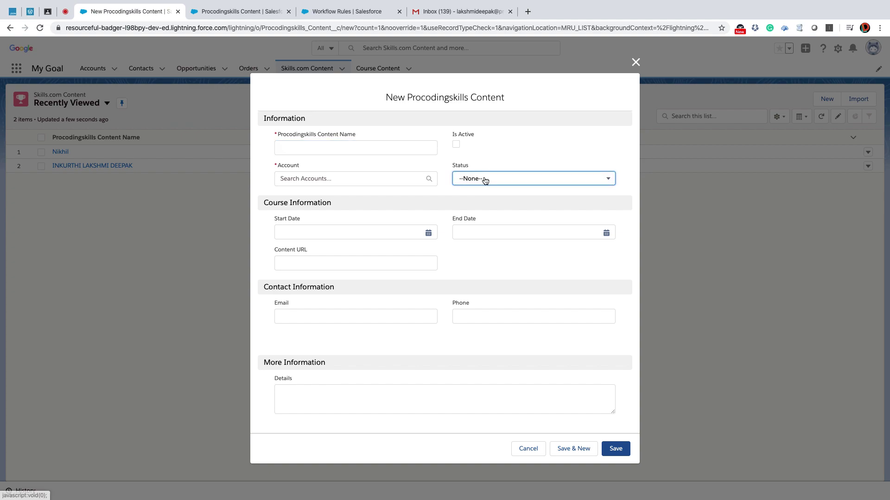
{"action": "left_click", "coordinate": [486, 236]}
{"action": "left_click", "coordinate": [470, 181]}
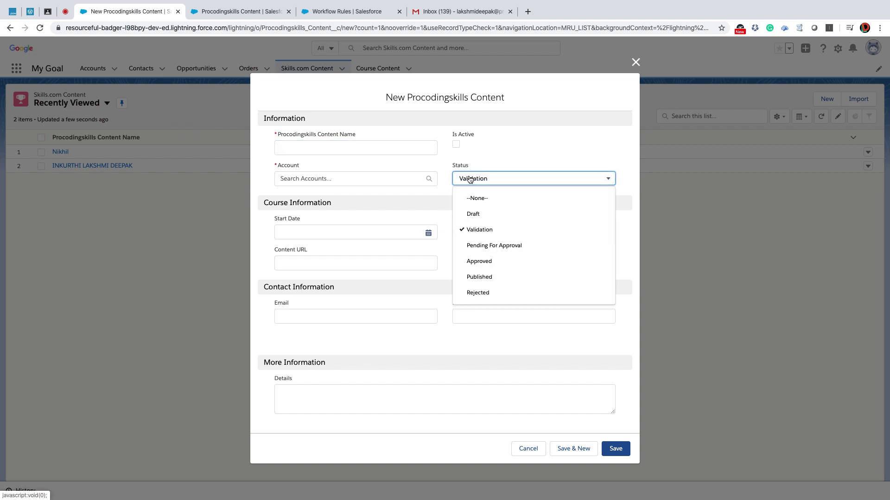
{"action": "left_click", "coordinate": [473, 215]}
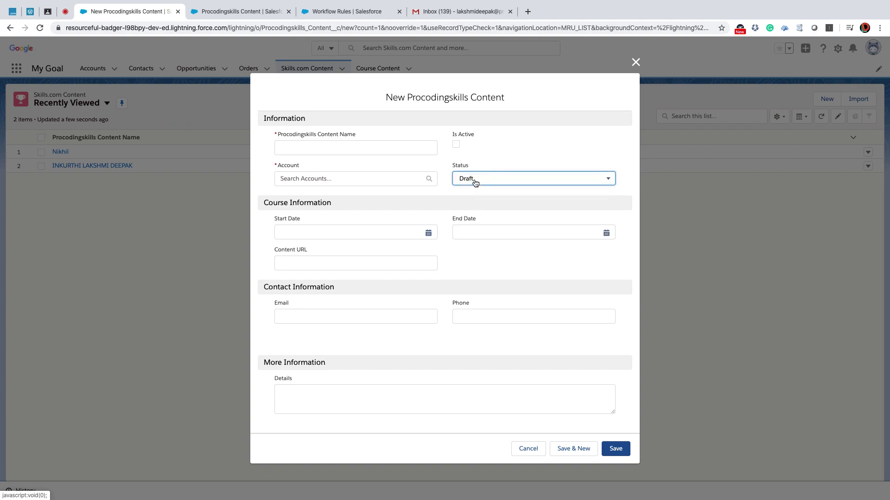
Review the Status choices, cancel the unsaved record, and return to Setup.
{"action": "left_click", "coordinate": [475, 183]}
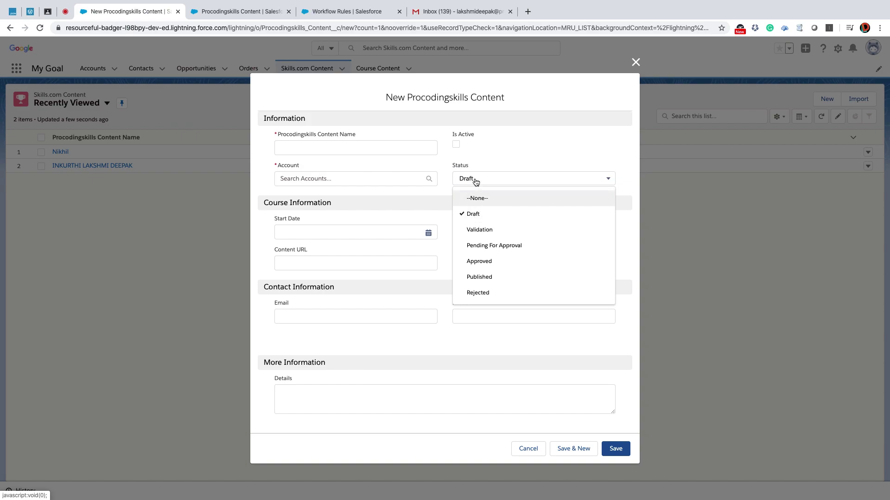
{"action": "left_click", "coordinate": [538, 452]}
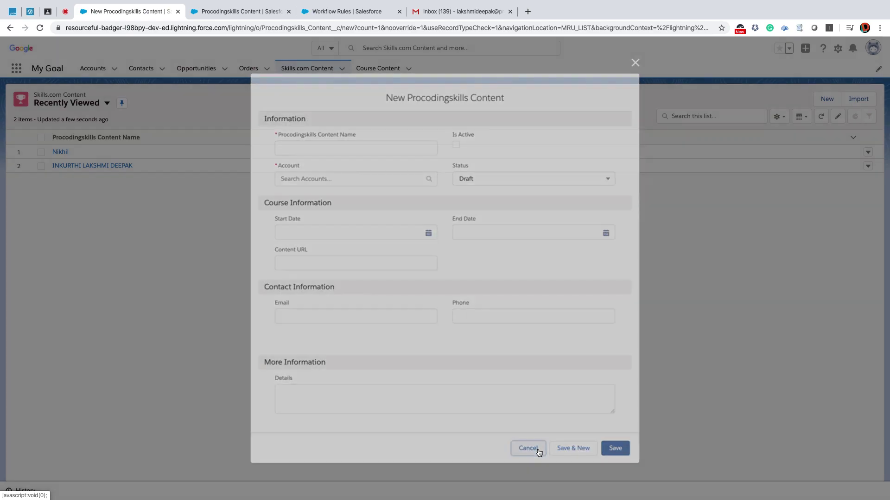
{"action": "left_click", "coordinate": [226, 11]}
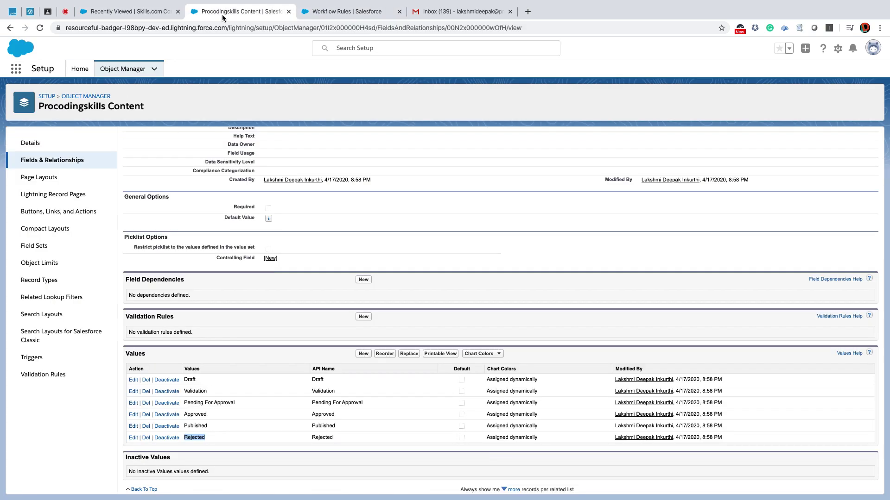
Start a new validation rule on the object named Status_Validation.
{"action": "left_click", "coordinate": [27, 374]}
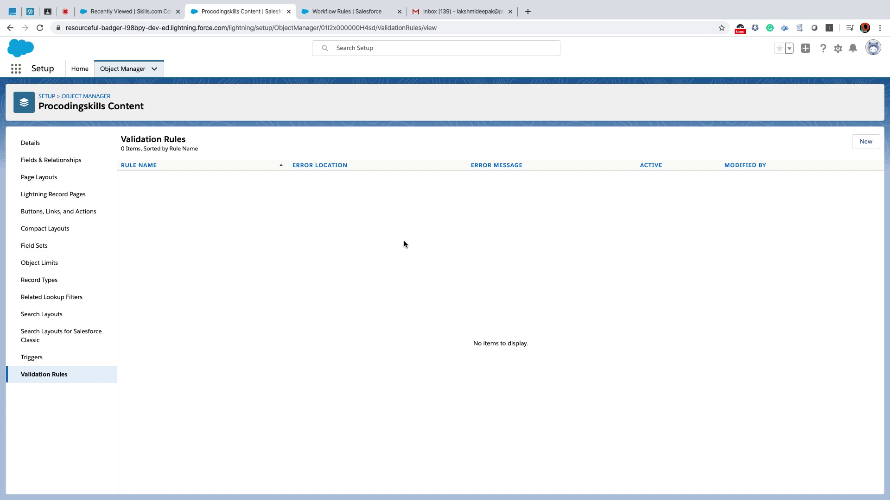
{"action": "left_click", "coordinate": [864, 141]}
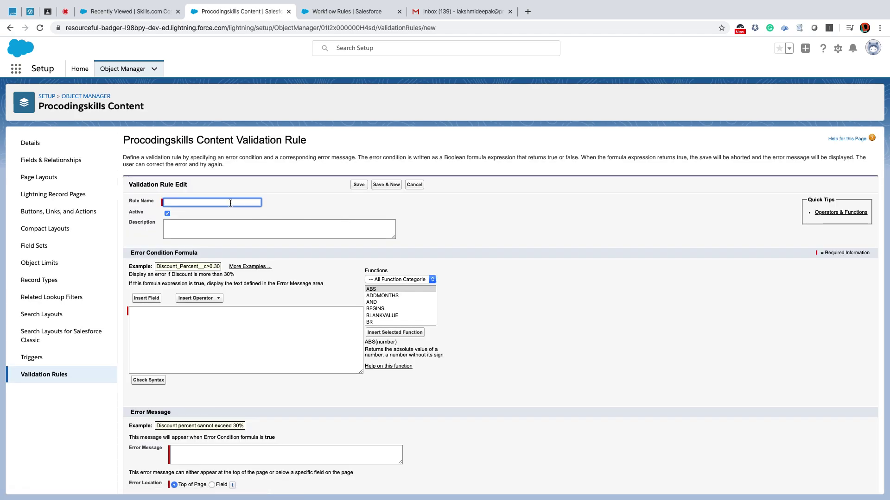
{"action": "left_click", "coordinate": [228, 201]}
{"action": "type", "text": "Status Validation"}
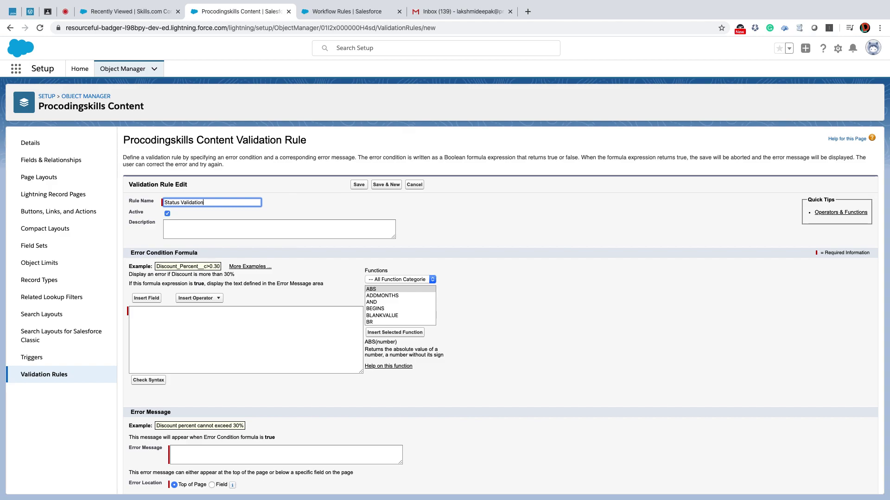
Begin the error condition formula as AND( ISNEW() ), checking ISNEW in the Functions list.
{"action": "left_click", "coordinate": [181, 320]}
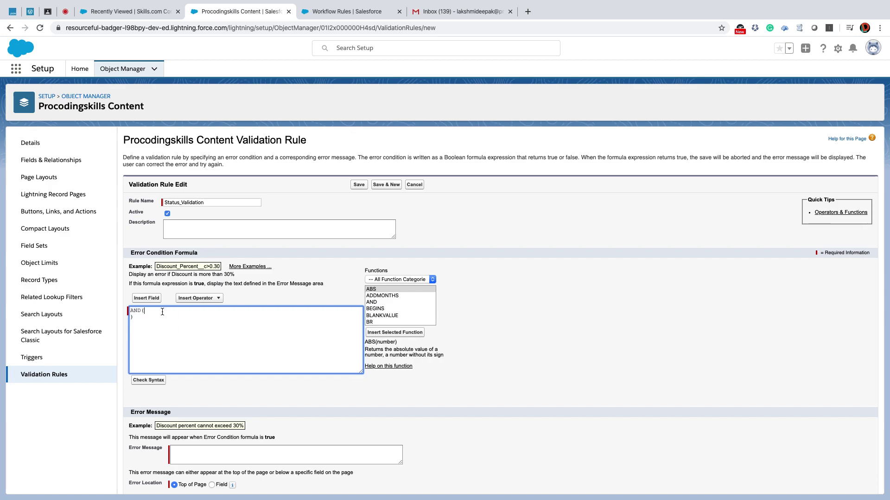
{"action": "key", "text": "Return"}
{"action": "type", "text": "ISNEW("}
{"action": "left_click", "coordinate": [392, 316]}
{"action": "scroll", "coordinate": [392, 316], "scroll_direction": "down", "scroll_amount": 3}
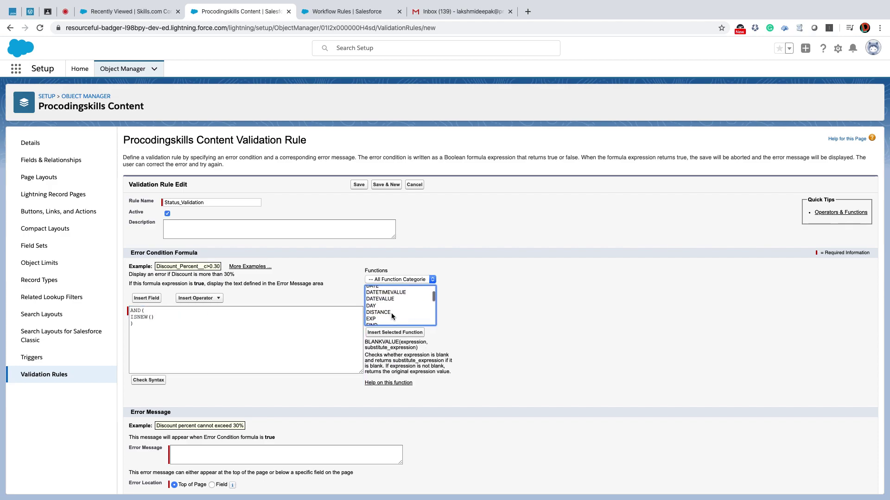
{"action": "scroll", "coordinate": [392, 316], "scroll_direction": "down", "scroll_amount": 3}
{"action": "scroll", "coordinate": [392, 316], "scroll_direction": "down", "scroll_amount": 1}
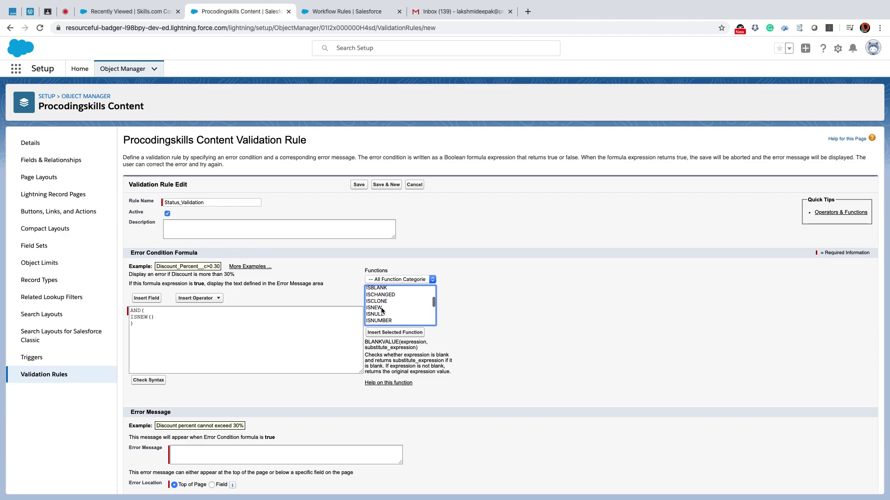
{"action": "left_click", "coordinate": [383, 308]}
{"action": "left_click", "coordinate": [163, 319]}
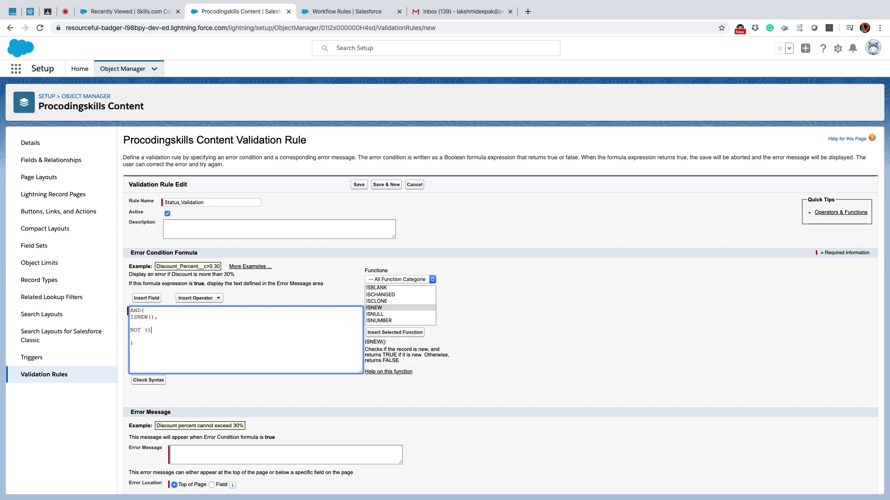
Insert ISPICKVAL inside the NOT clause with the Status field as its picklist argument.
{"action": "left_click", "coordinate": [376, 314]}
{"action": "key", "text": "Down"}
{"action": "key", "text": "Down"}
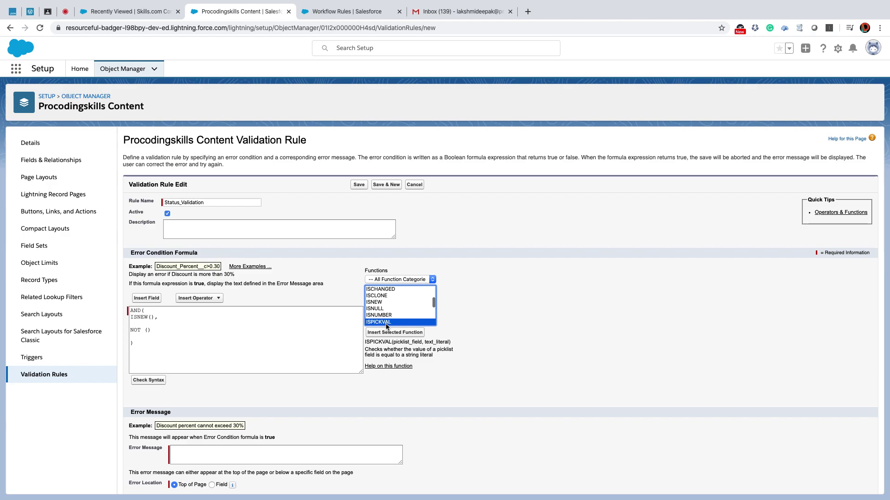
{"action": "left_click", "coordinate": [389, 333]}
{"action": "double_click", "coordinate": [215, 330]}
{"action": "key", "text": "BackSpace"}
{"action": "left_click", "coordinate": [146, 299]}
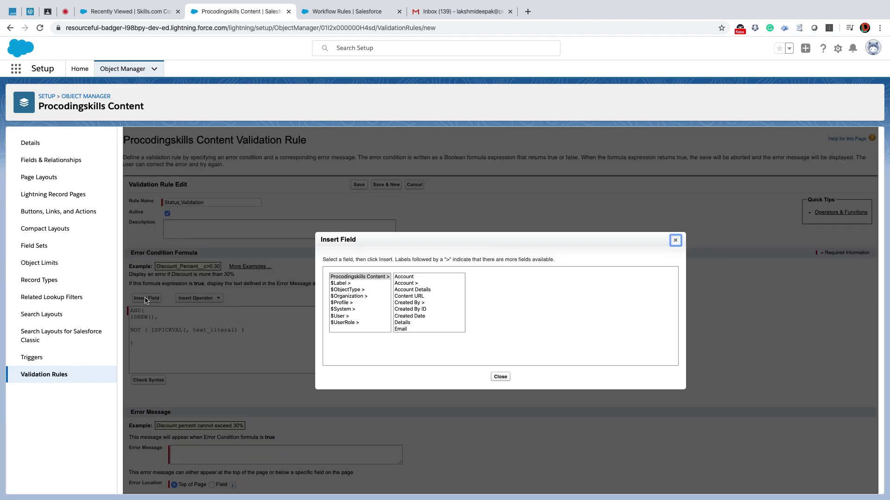
{"action": "scroll", "coordinate": [407, 308], "scroll_direction": "down", "scroll_amount": 5}
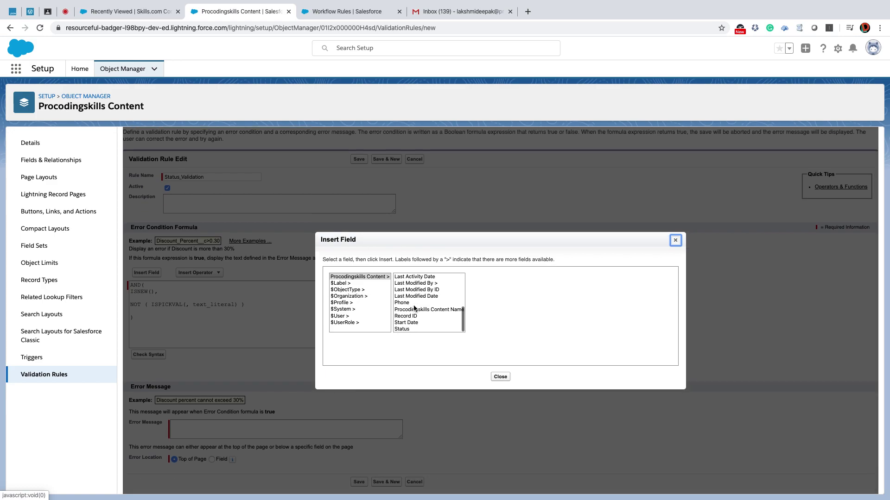
{"action": "left_click", "coordinate": [407, 329]}
{"action": "left_click", "coordinate": [494, 320]}
Replace the text literal with 'Draft' and check the formula syntax.
{"action": "double_click", "coordinate": [254, 306]}
{"action": "key", "text": "BackSpace"}
{"action": "key", "text": "BackSpace"}
{"action": "type", "text": "''"}
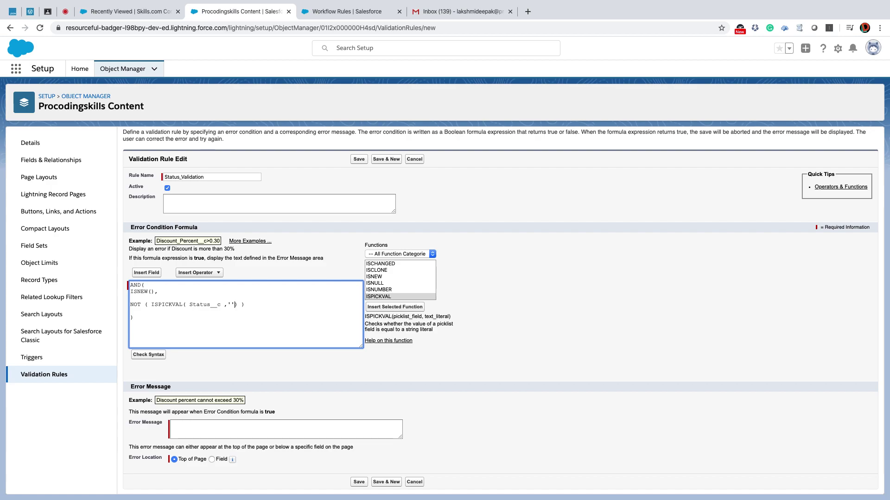
{"action": "type", "text": "Draft"}
{"action": "left_click", "coordinate": [146, 355]}
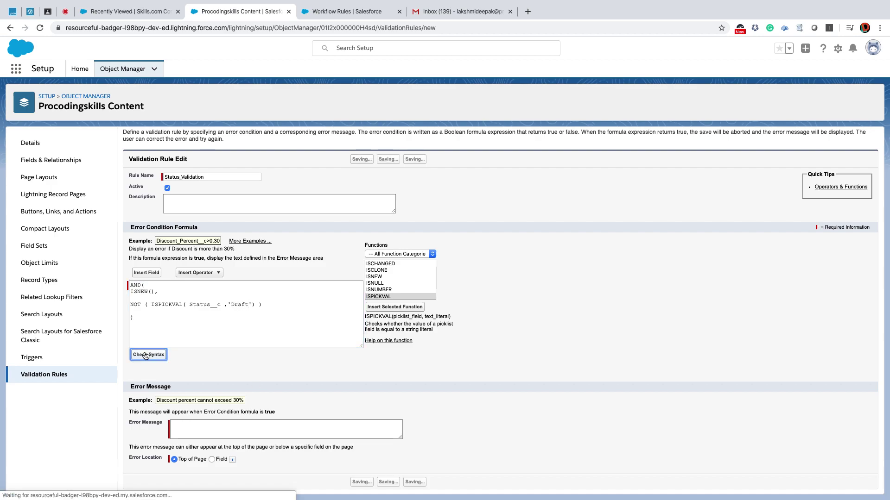
{"action": "scroll", "coordinate": [160, 350], "scroll_direction": "down", "scroll_amount": 2}
{"action": "left_click", "coordinate": [197, 426]}
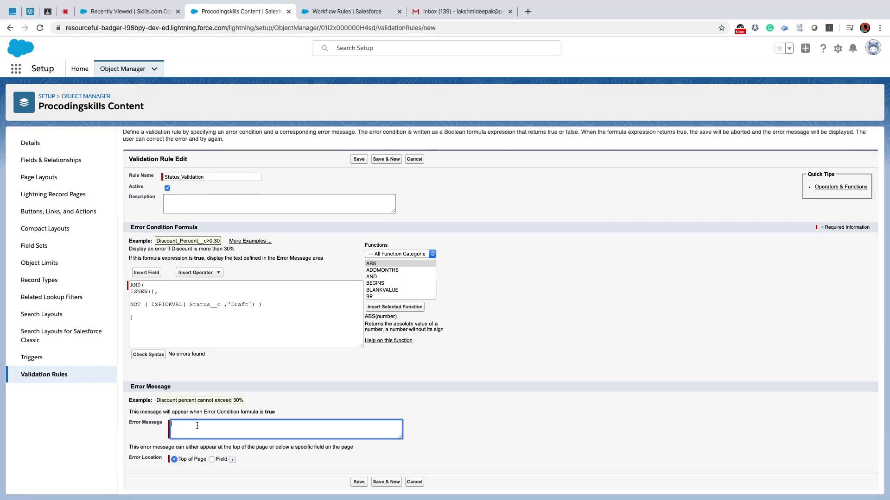
Enter a 'While…' error message about draft status, show it at the Status field, and save.
{"action": "type", "text": "While"}
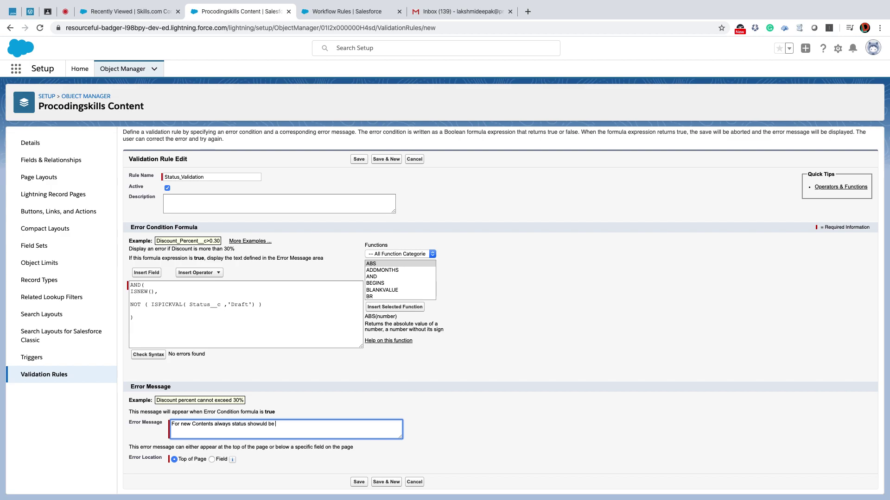
{"action": "left_click", "coordinate": [211, 460]}
{"action": "left_click", "coordinate": [262, 461]}
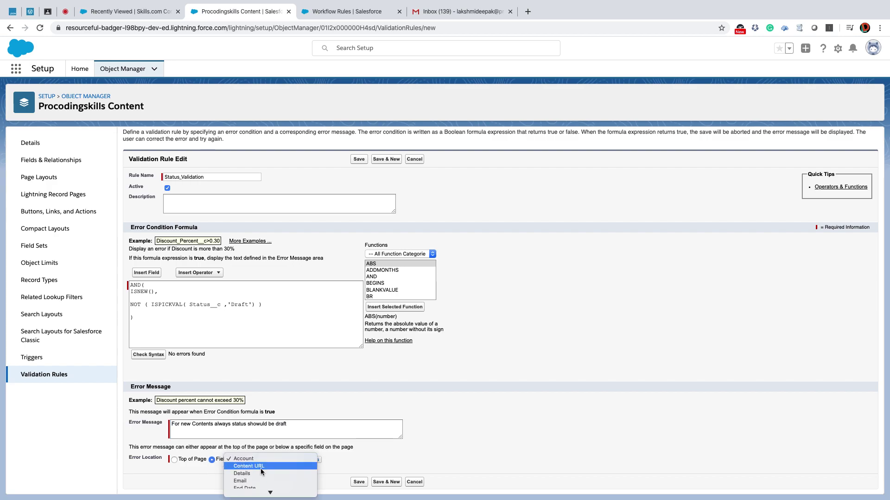
{"action": "left_click", "coordinate": [330, 490]}
{"action": "left_click", "coordinate": [359, 482]}
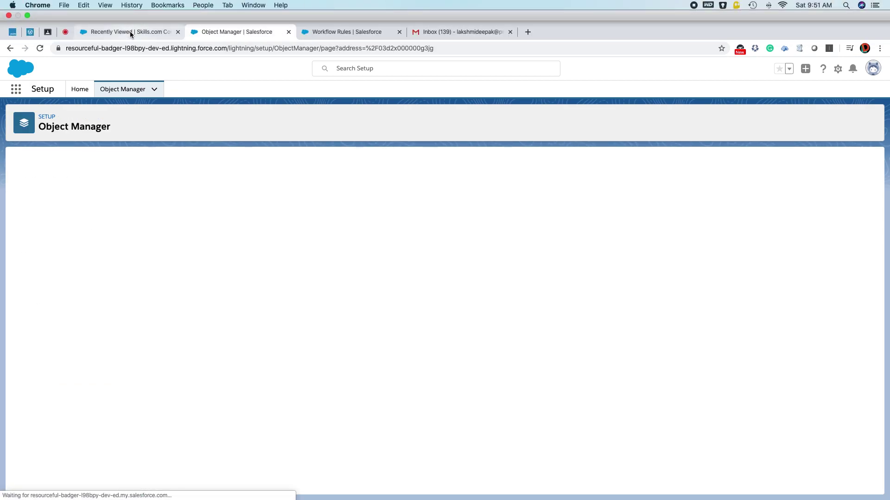
Try saving a new Content record 'TEST' for Procodingskills.com with Status Validation.
{"action": "left_click", "coordinate": [130, 32]}
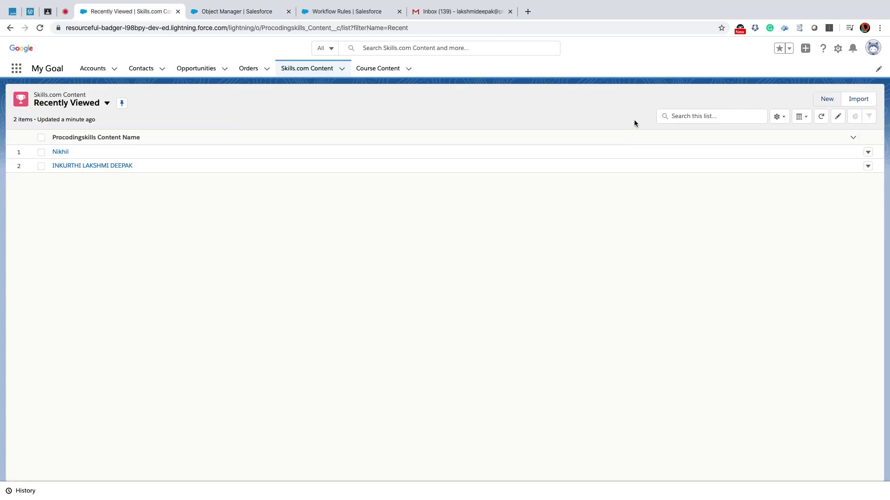
{"action": "left_click", "coordinate": [827, 119]}
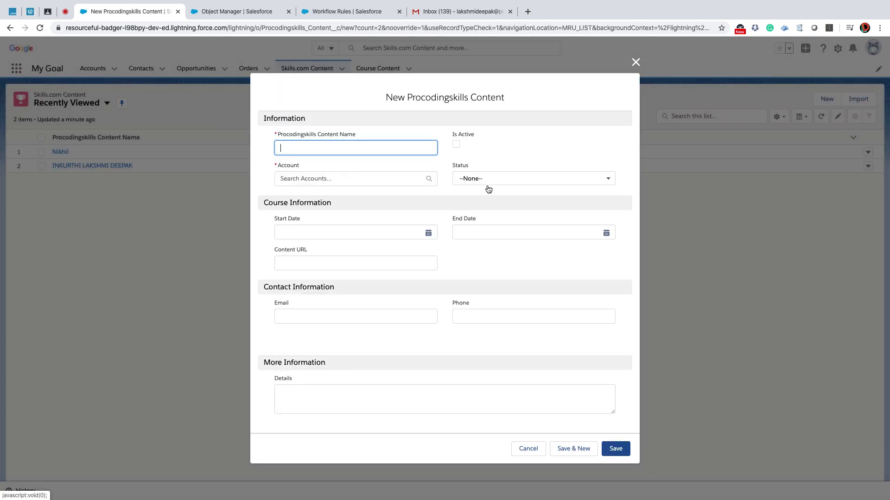
{"action": "left_click", "coordinate": [482, 180]}
{"action": "left_click", "coordinate": [474, 229]}
{"action": "left_click", "coordinate": [340, 142]}
{"action": "type", "text": "TEST"}
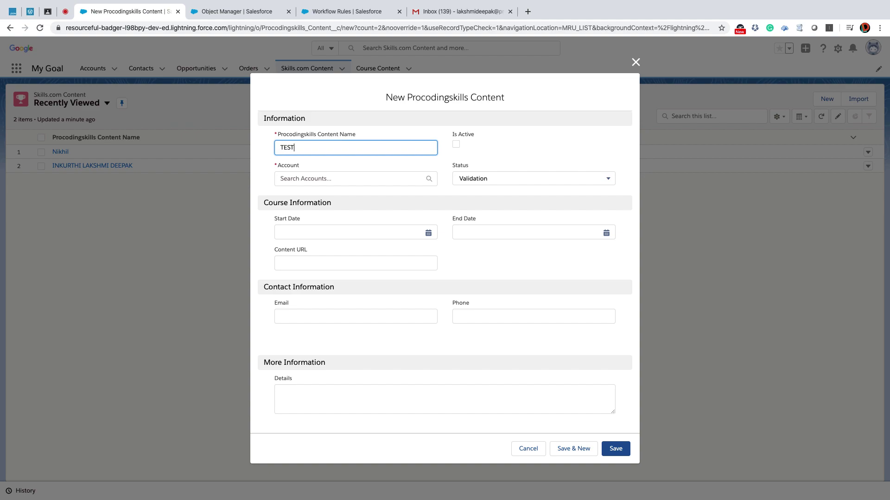
{"action": "left_click", "coordinate": [339, 179]}
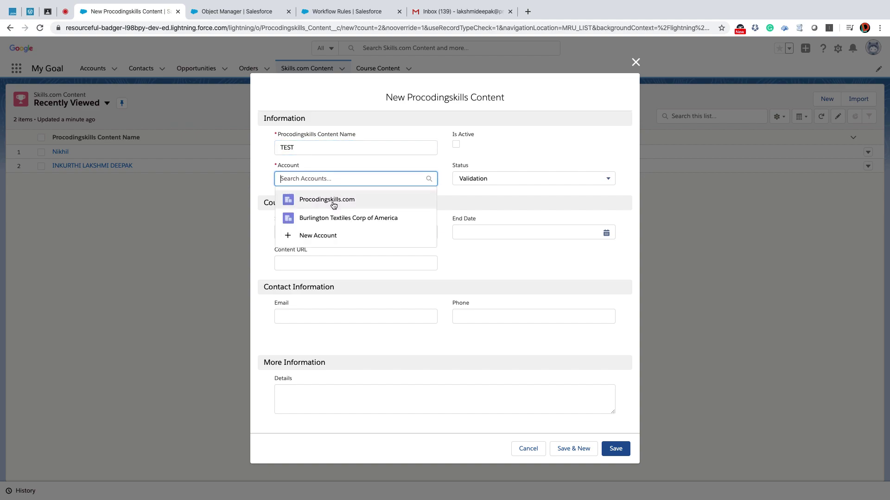
{"action": "left_click", "coordinate": [332, 201]}
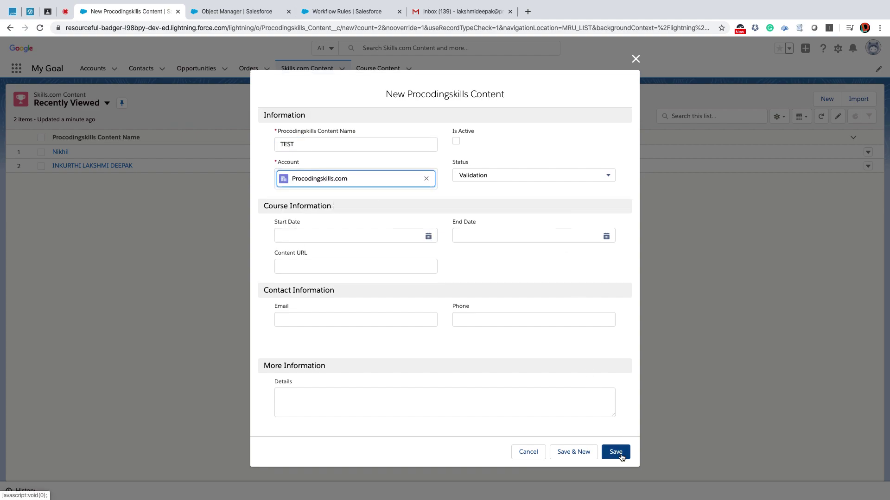
{"action": "left_click", "coordinate": [619, 454]}
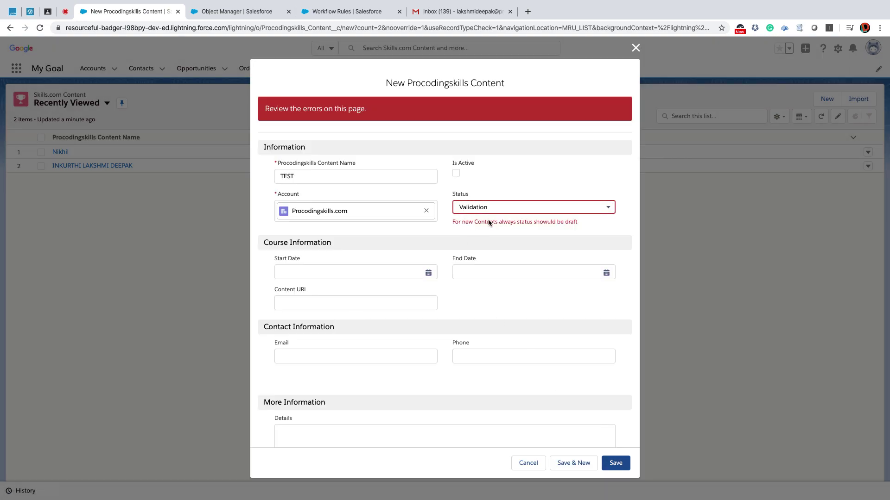
Clear the record name, change Status to Draft, and save the record successfully.
{"action": "scroll", "coordinate": [485, 209], "scroll_direction": "down", "scroll_amount": 1}
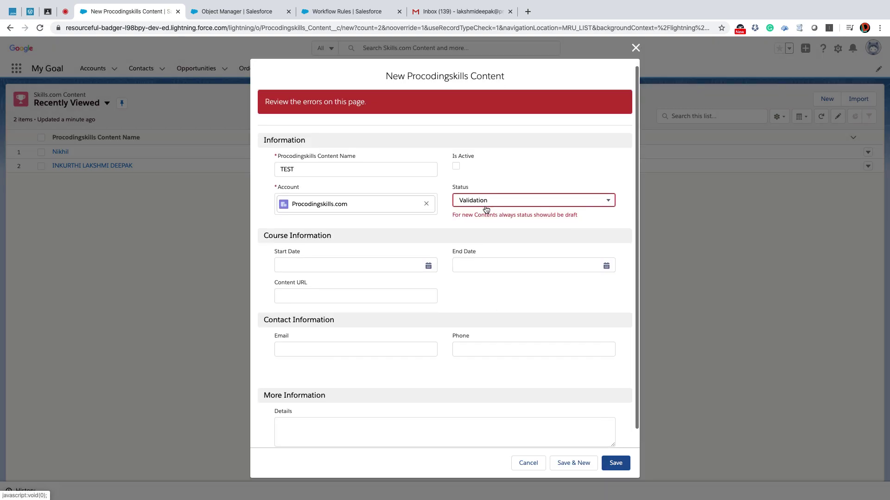
{"action": "left_click", "coordinate": [318, 172]}
{"action": "key", "text": "super+a"}
{"action": "key", "text": "BackSpace"}
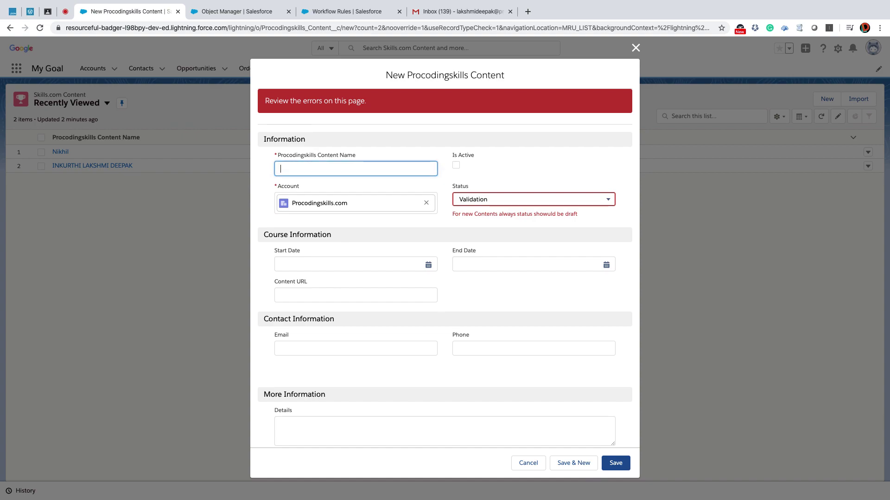
{"action": "left_click", "coordinate": [510, 199]}
{"action": "left_click", "coordinate": [480, 232]}
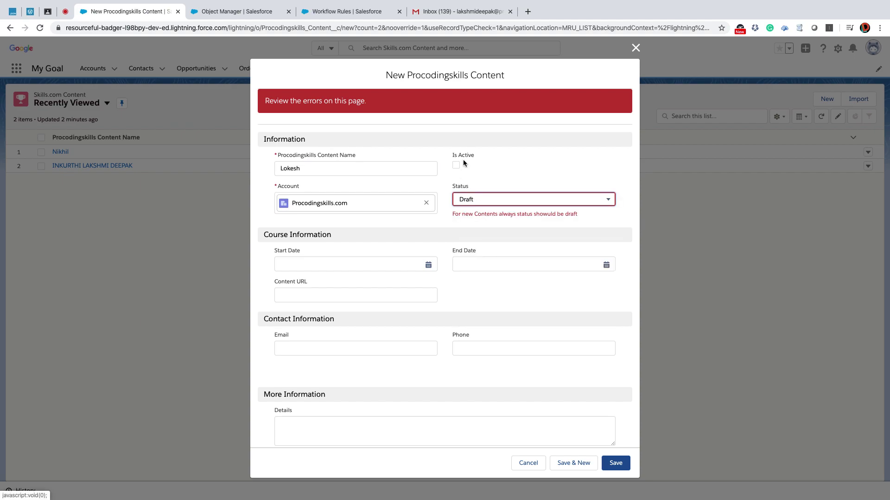
{"action": "left_click", "coordinate": [620, 467]}
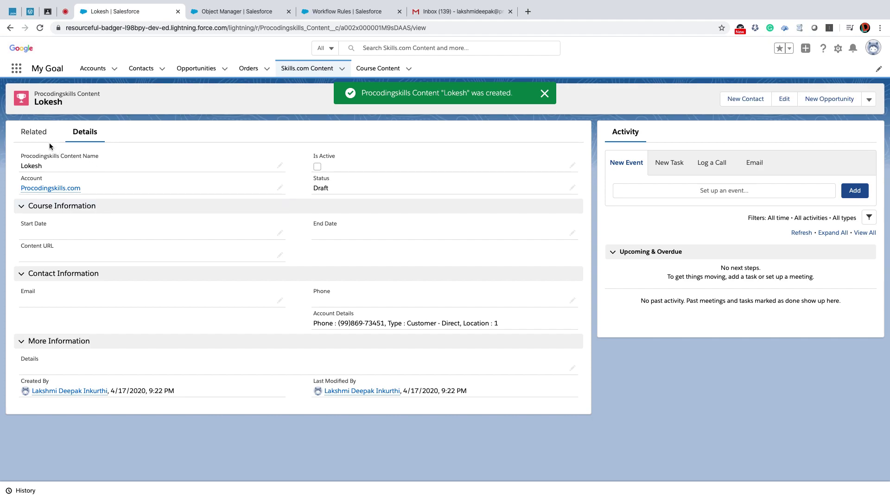
{"action": "left_click", "coordinate": [33, 130]}
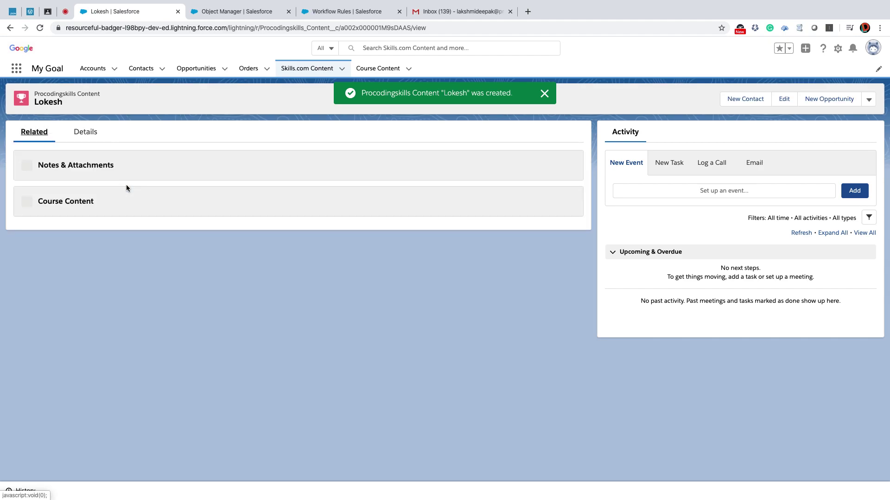
Open the Procodingskills.com account from the new record, review its Details, then return to Setup.
{"action": "left_click", "coordinate": [87, 133]}
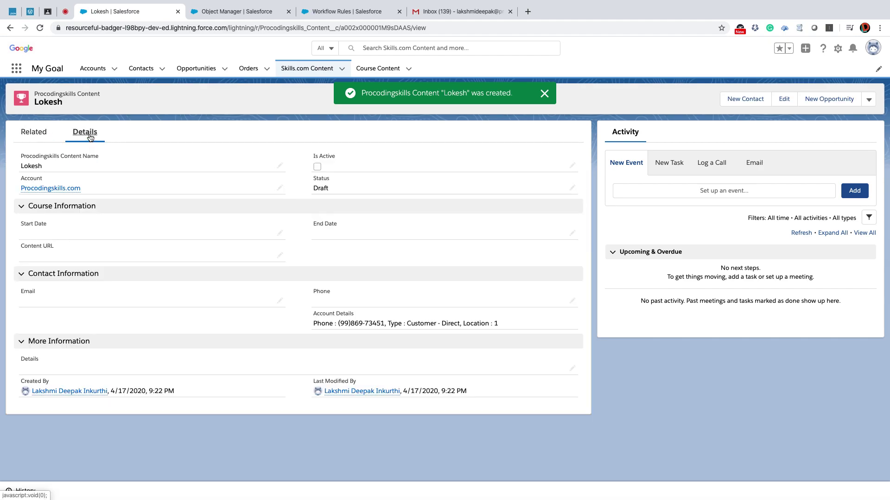
{"action": "left_click", "coordinate": [60, 193]}
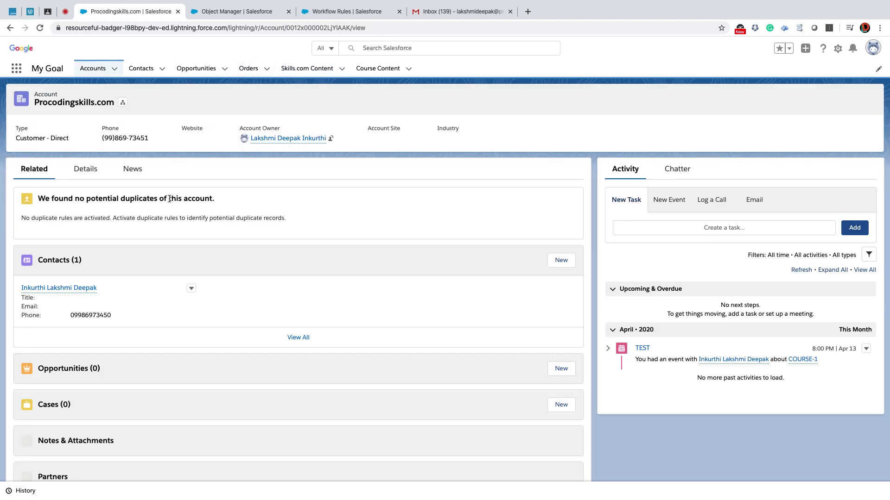
{"action": "scroll", "coordinate": [157, 249], "scroll_direction": "down", "scroll_amount": 4}
{"action": "scroll", "coordinate": [173, 240], "scroll_direction": "up", "scroll_amount": 4}
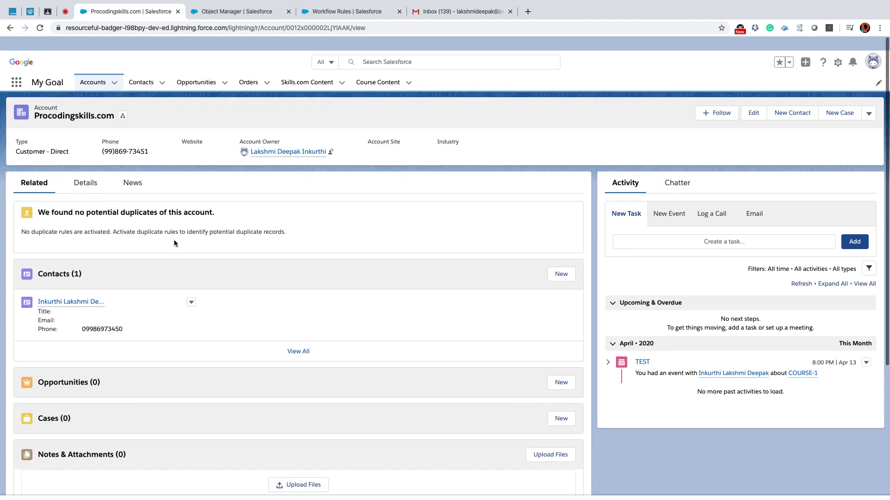
{"action": "left_click", "coordinate": [97, 174]}
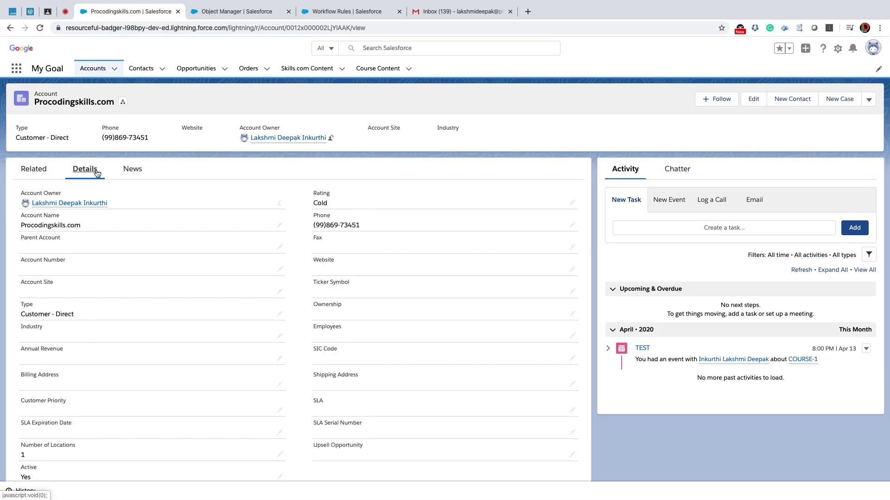
{"action": "scroll", "coordinate": [248, 210], "scroll_direction": "down", "scroll_amount": 2}
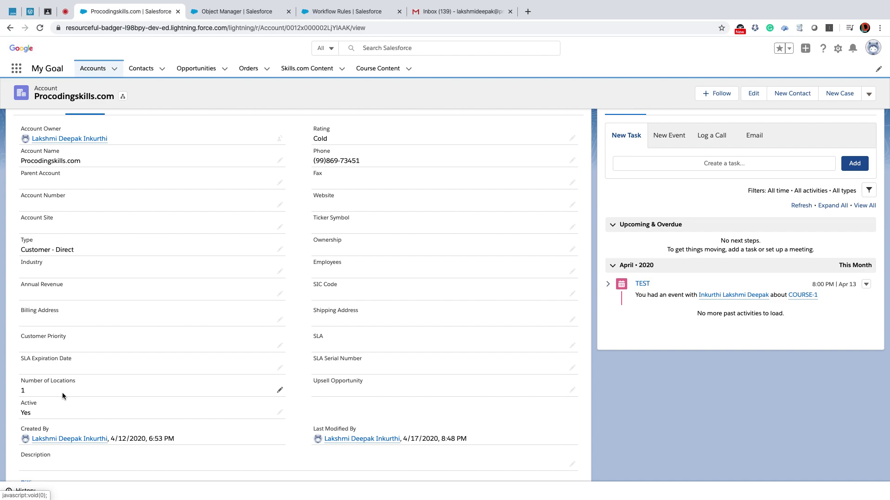
{"action": "left_click", "coordinate": [239, 12]}
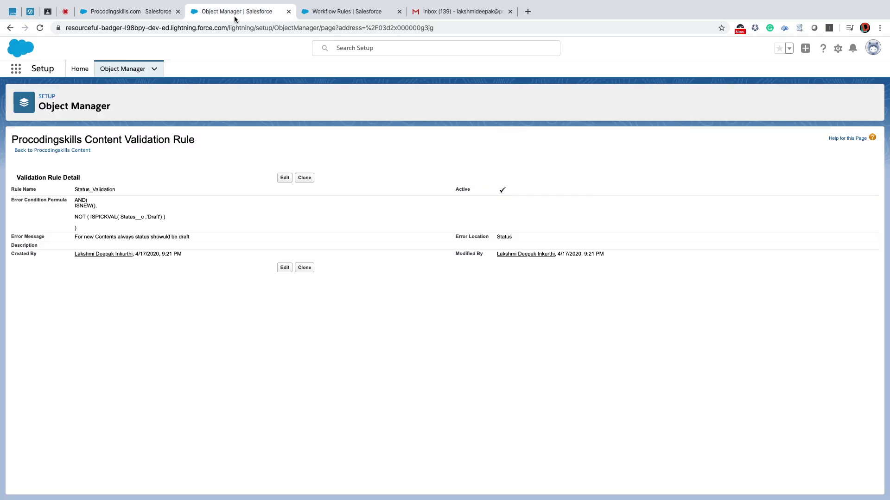
Back out of the Procodingskills Content new-field wizard and open the Account object.
{"action": "left_click", "coordinate": [52, 149]}
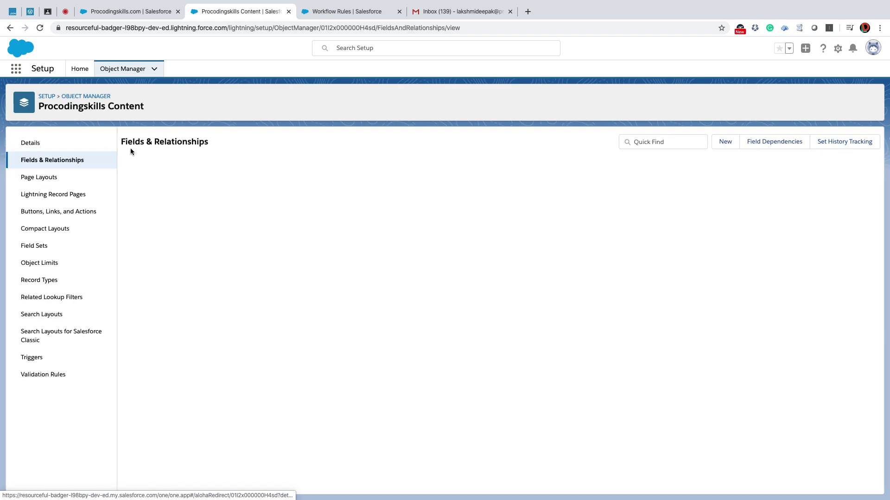
{"action": "left_click_drag", "start_coordinate": [446, 180], "coordinate": [526, 176]}
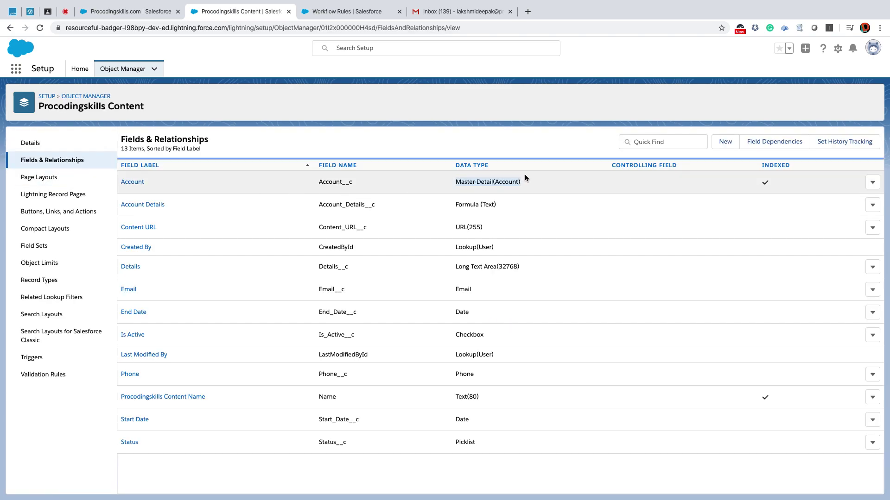
{"action": "left_click", "coordinate": [726, 143]}
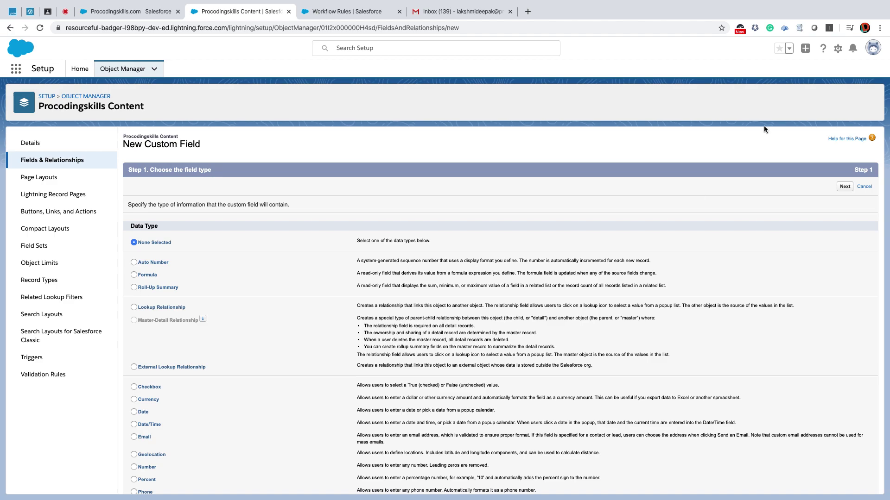
{"action": "left_click", "coordinate": [864, 188]}
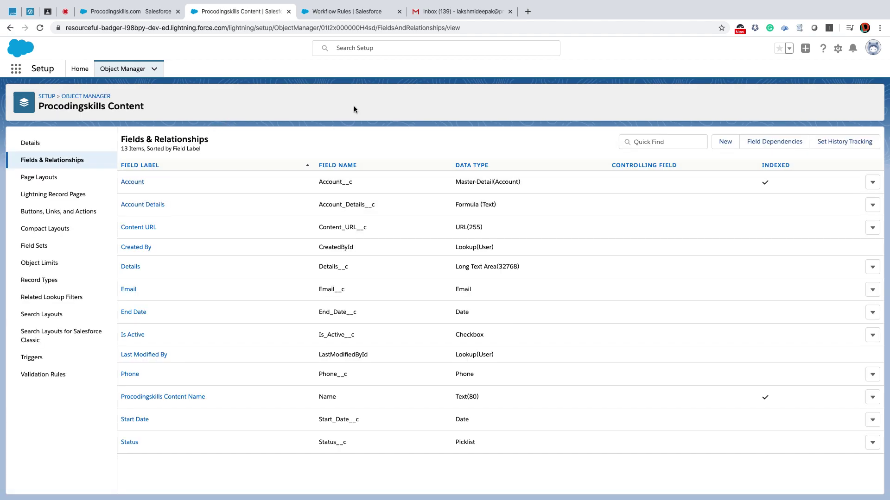
{"action": "left_click", "coordinate": [720, 144]}
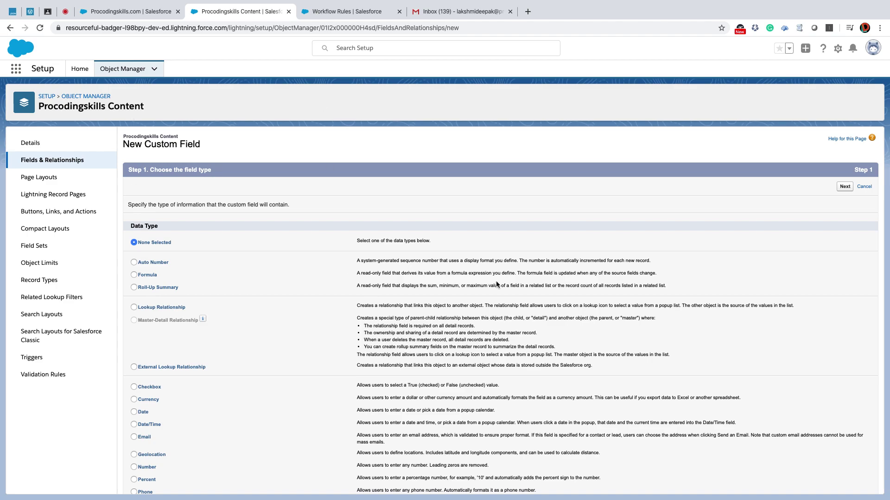
{"action": "left_click", "coordinate": [124, 69]}
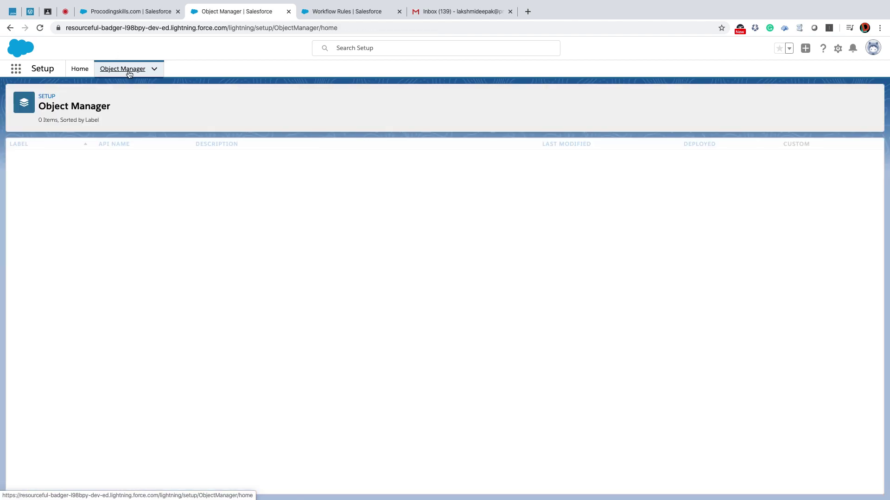
{"action": "left_click", "coordinate": [22, 159]}
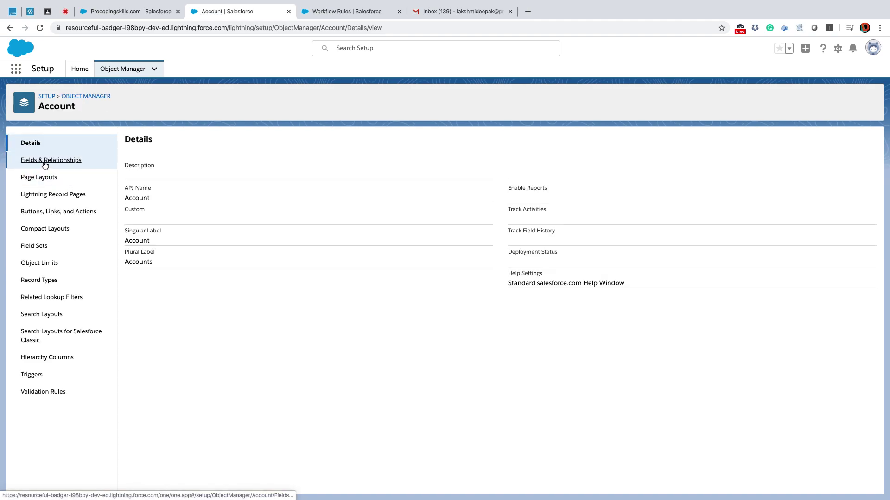
Start a new Roll-Up Summary field on the Account object.
{"action": "left_click", "coordinate": [45, 160]}
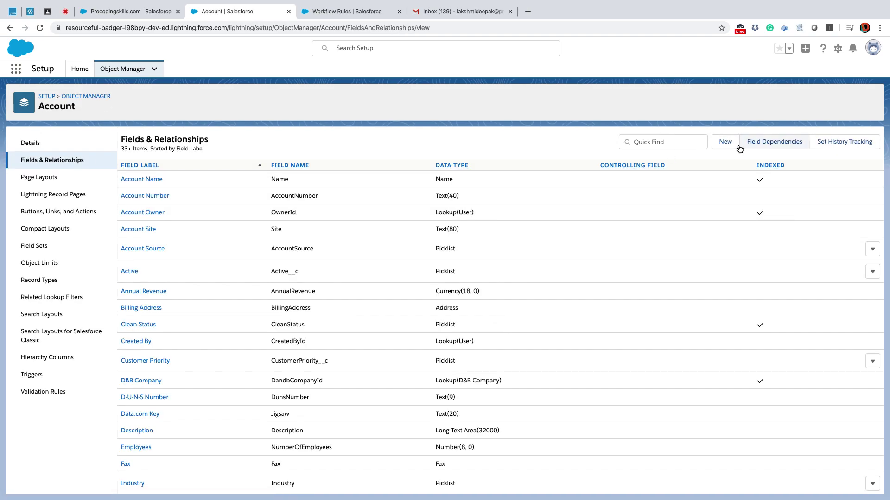
{"action": "left_click", "coordinate": [725, 142]}
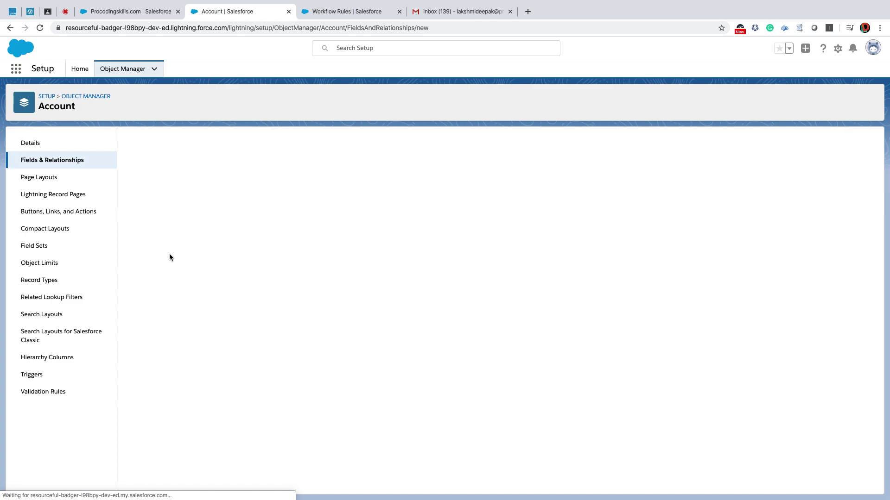
{"action": "scroll", "coordinate": [153, 353], "scroll_direction": "down", "scroll_amount": 1}
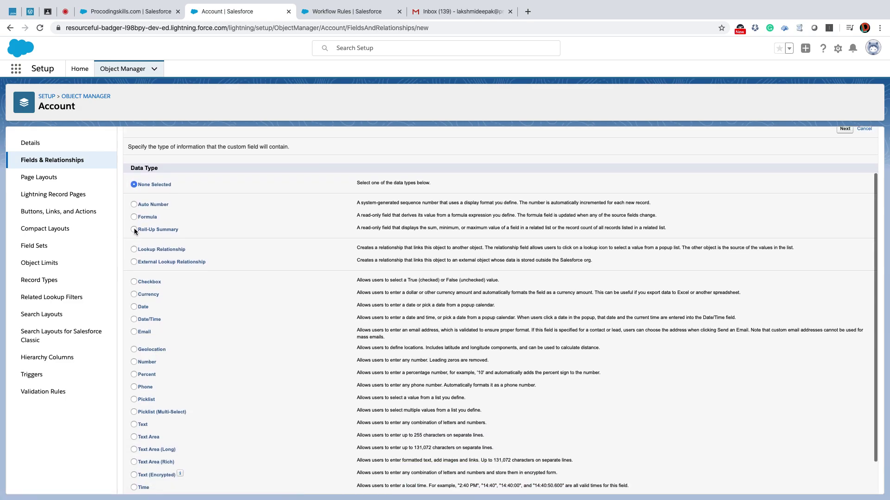
{"action": "left_click", "coordinate": [134, 229]}
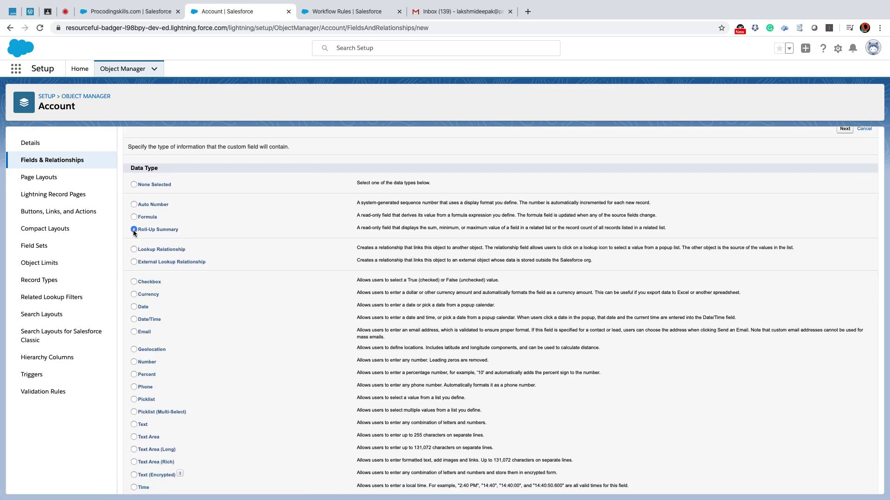
{"action": "left_click", "coordinate": [844, 131]}
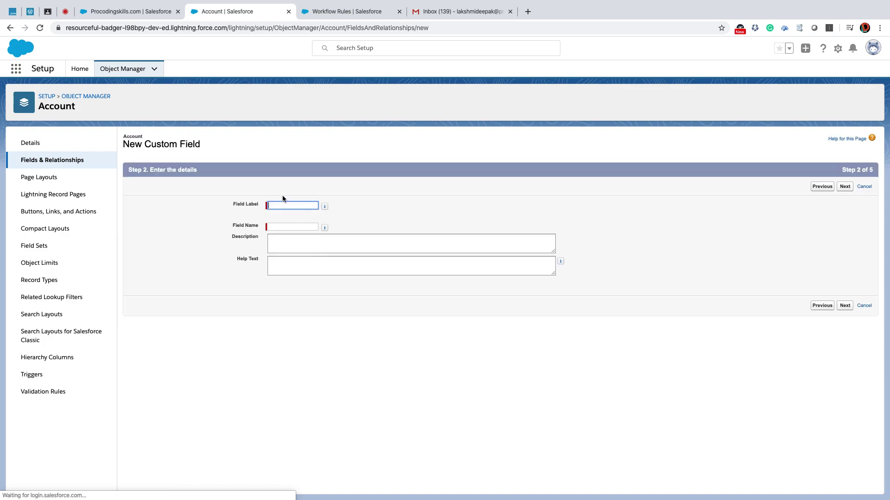
Label the field 'Number of Contents' with help text starting 'Displaying count for Ac'.
{"action": "left_click", "coordinate": [283, 204]}
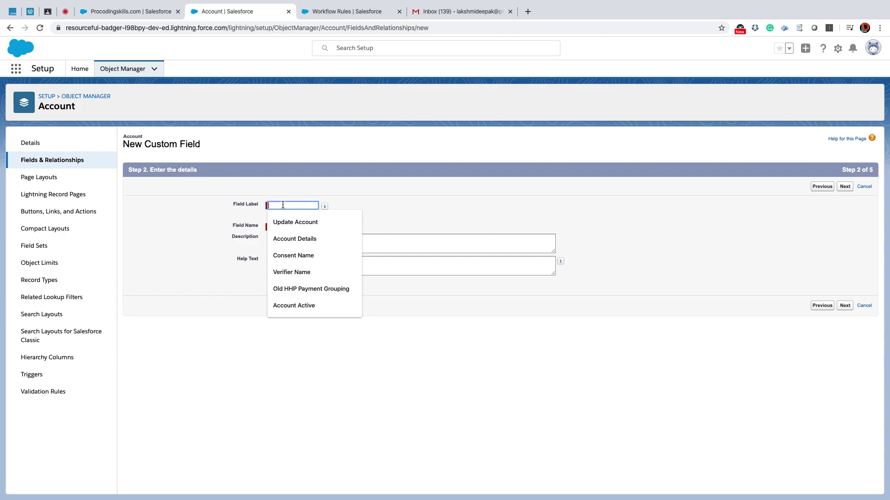
{"action": "type", "text": "N"}
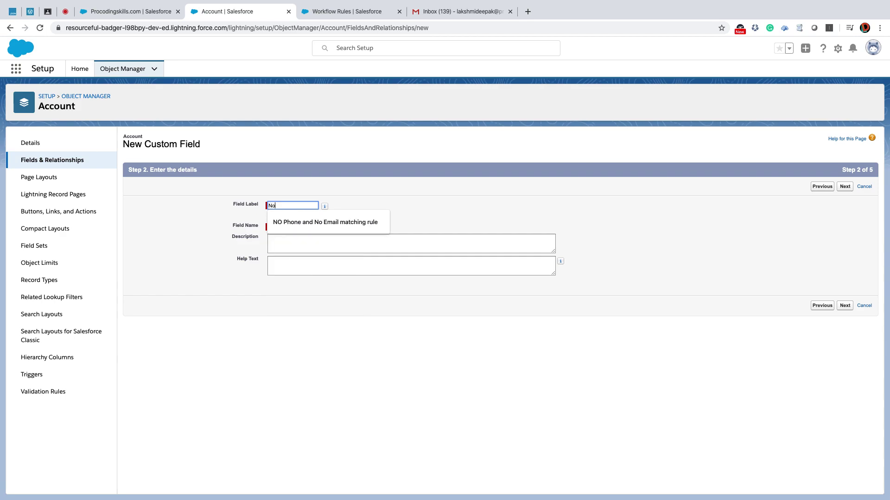
{"action": "type", "text": "u"}
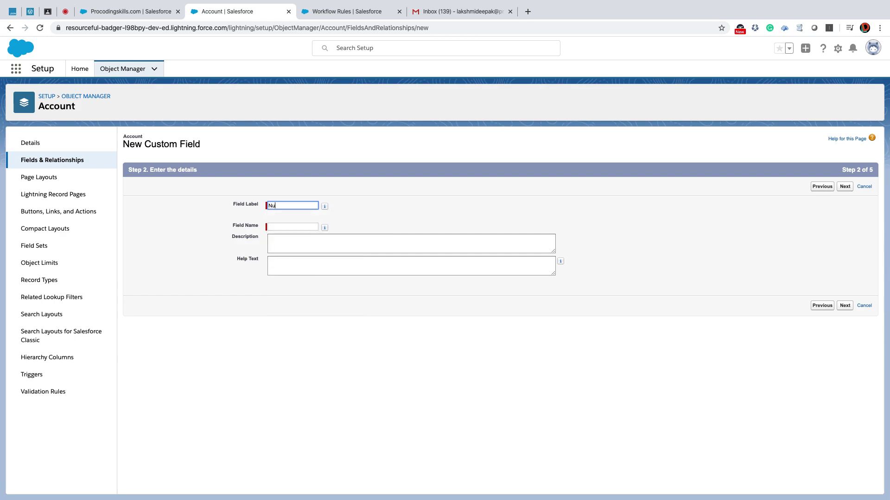
{"action": "type", "text": "mber of Contents"}
{"action": "left_click", "coordinate": [325, 206]}
{"action": "left_click", "coordinate": [287, 268]}
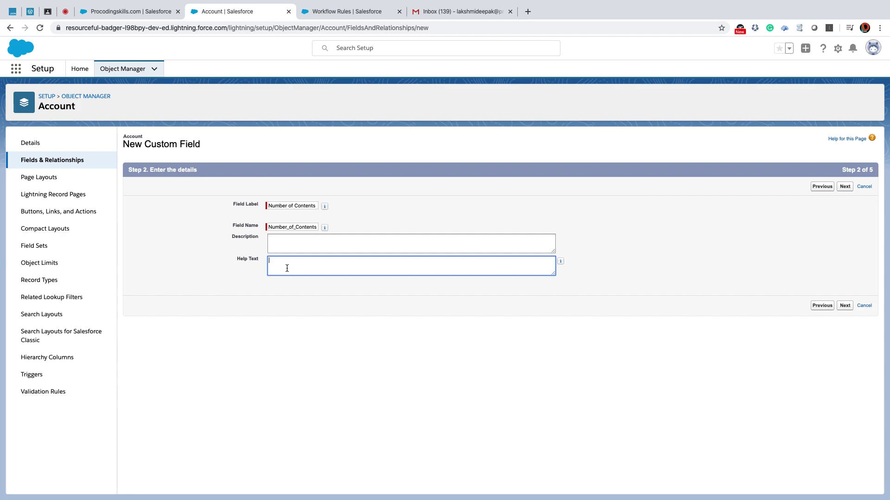
{"action": "type", "text": "Displaying count for Active Contents"}
{"action": "left_click", "coordinate": [307, 244]}
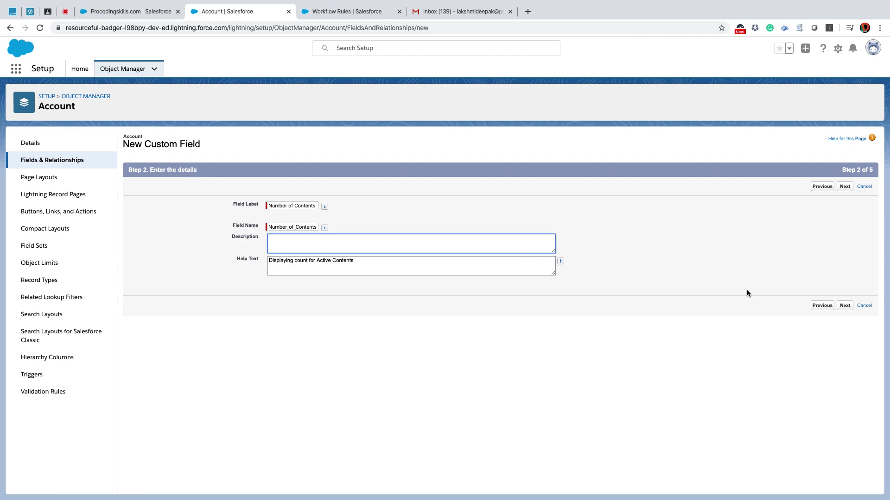
{"action": "left_click", "coordinate": [844, 306]}
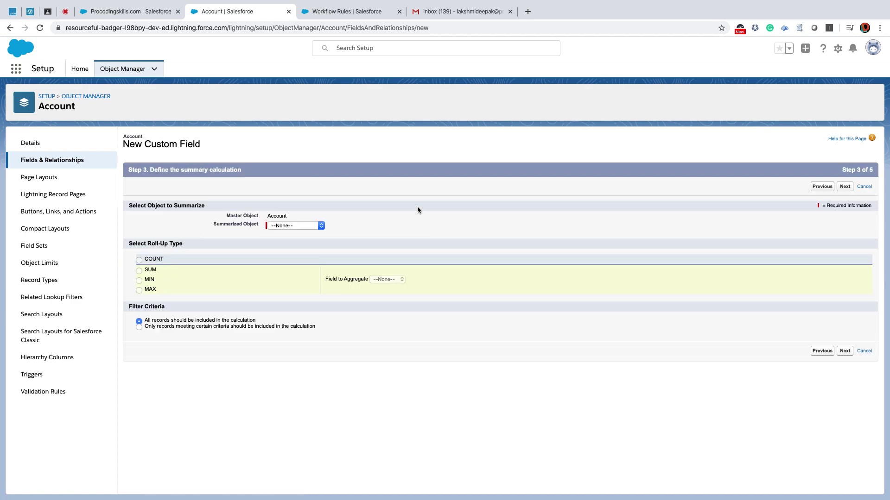
Count Skills.com Content records, filtered to Is Active equals True.
{"action": "left_click", "coordinate": [293, 227]}
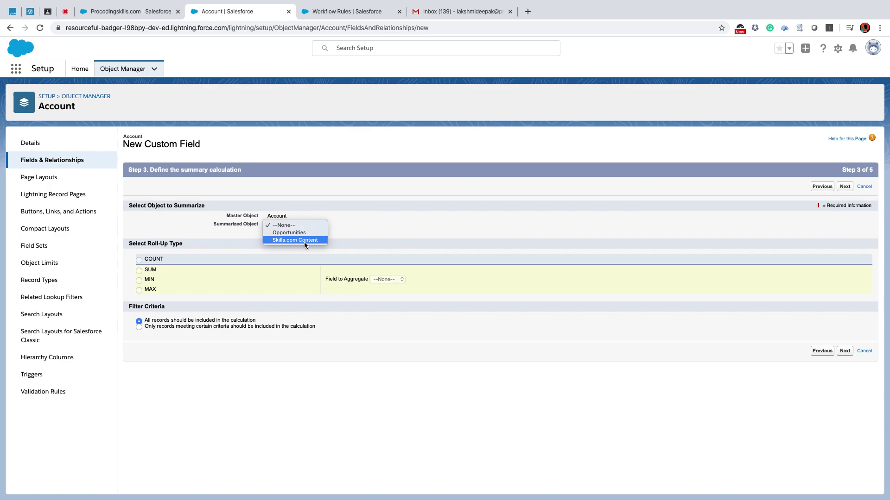
{"action": "left_click", "coordinate": [304, 241]}
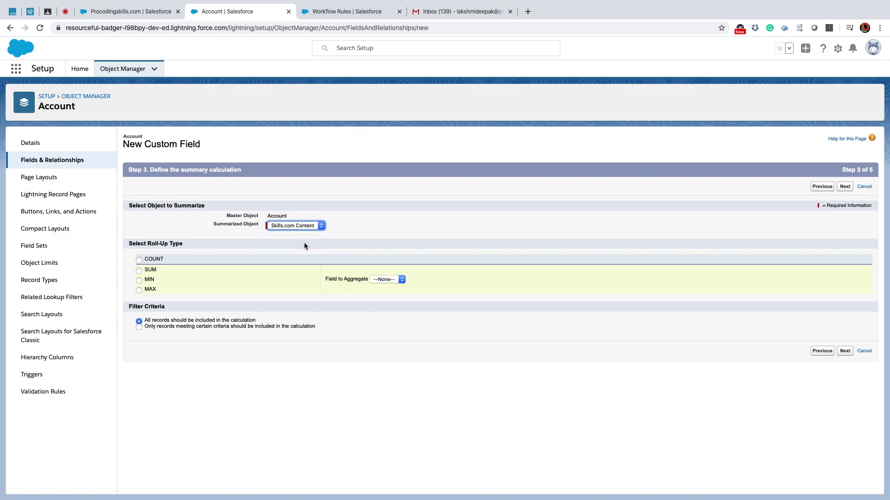
{"action": "left_click", "coordinate": [139, 260]}
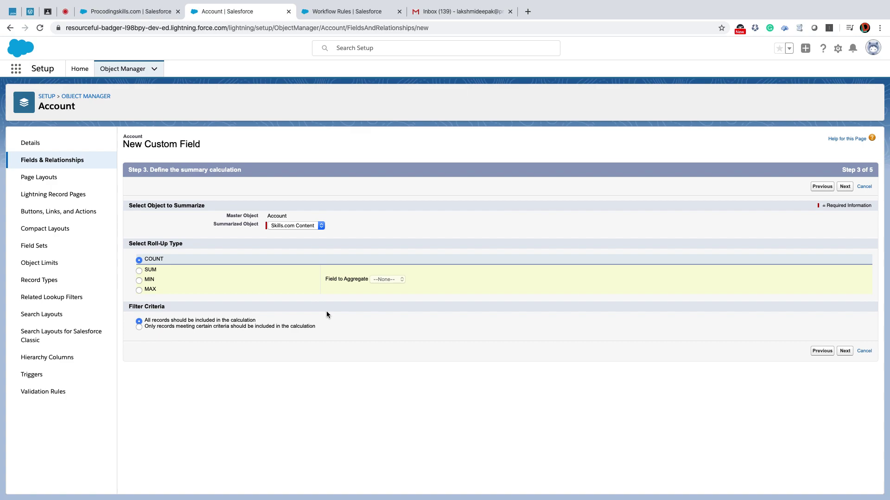
{"action": "left_click", "coordinate": [138, 327]}
{"action": "left_click", "coordinate": [183, 348]}
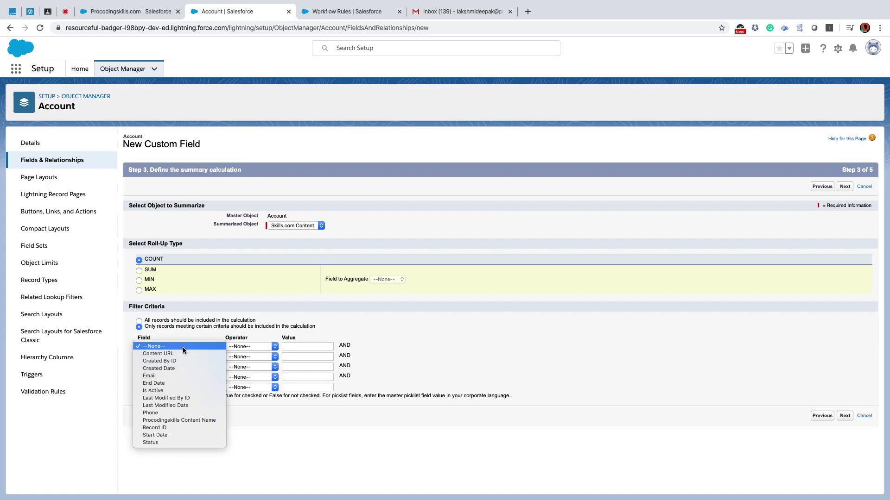
{"action": "left_click", "coordinate": [168, 391]}
{"action": "left_click", "coordinate": [250, 346]}
{"action": "key", "text": "Return"}
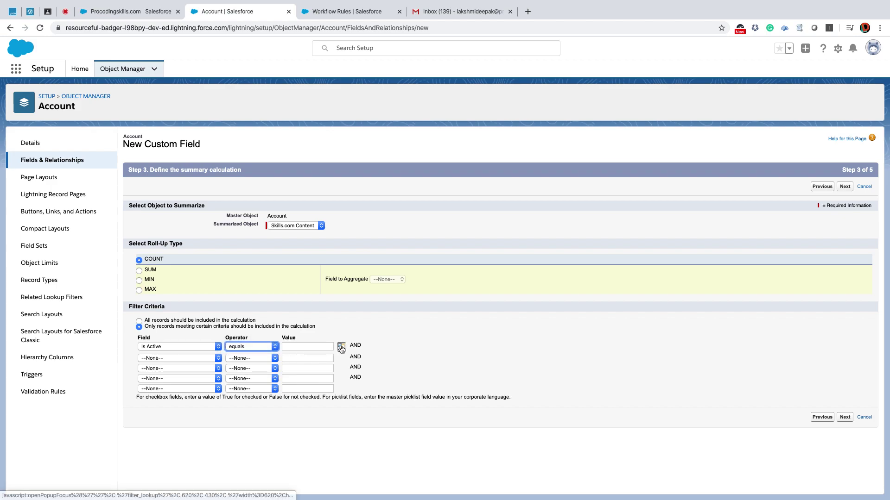
{"action": "left_click", "coordinate": [341, 347]}
{"action": "left_click", "coordinate": [12, 94]}
{"action": "left_click", "coordinate": [456, 69]}
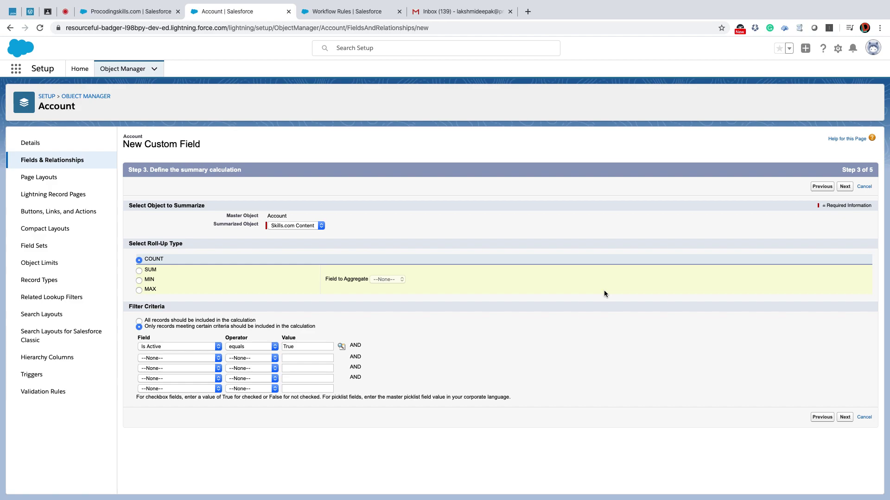
Make the field visible to all profiles, add it to layouts, and save.
{"action": "left_click", "coordinate": [845, 418]}
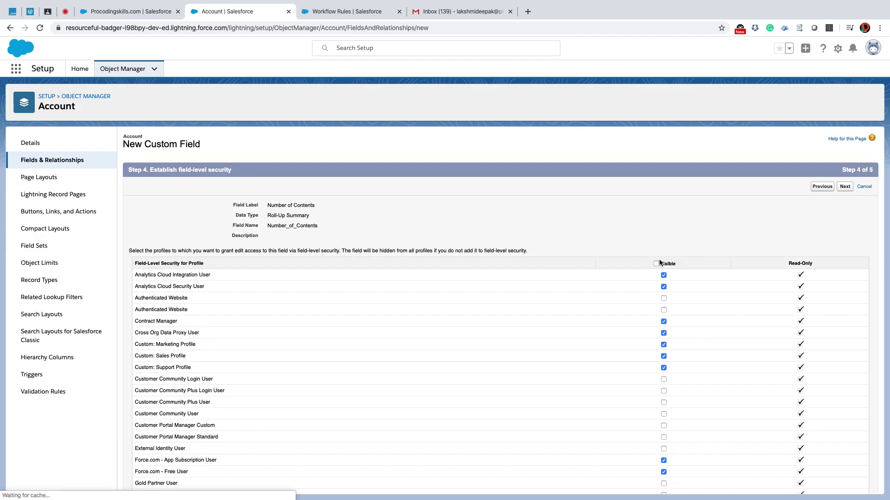
{"action": "left_click", "coordinate": [656, 264]}
{"action": "left_click", "coordinate": [845, 186]}
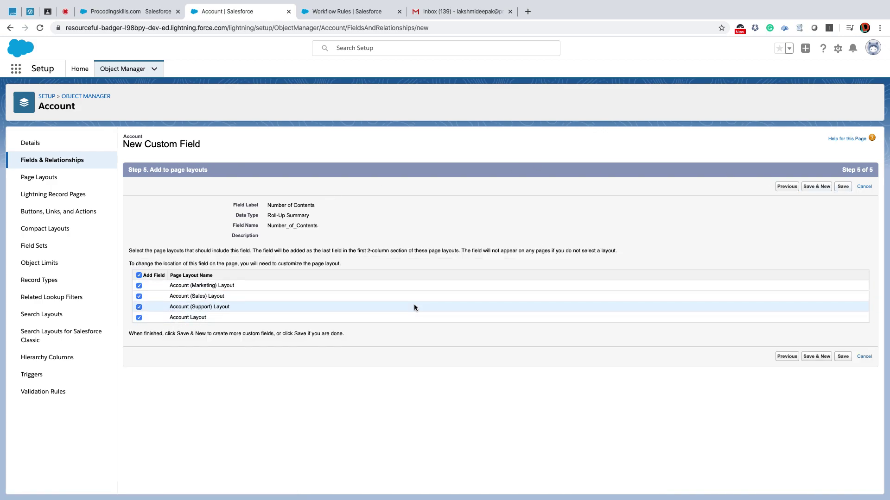
{"action": "left_click", "coordinate": [843, 357]}
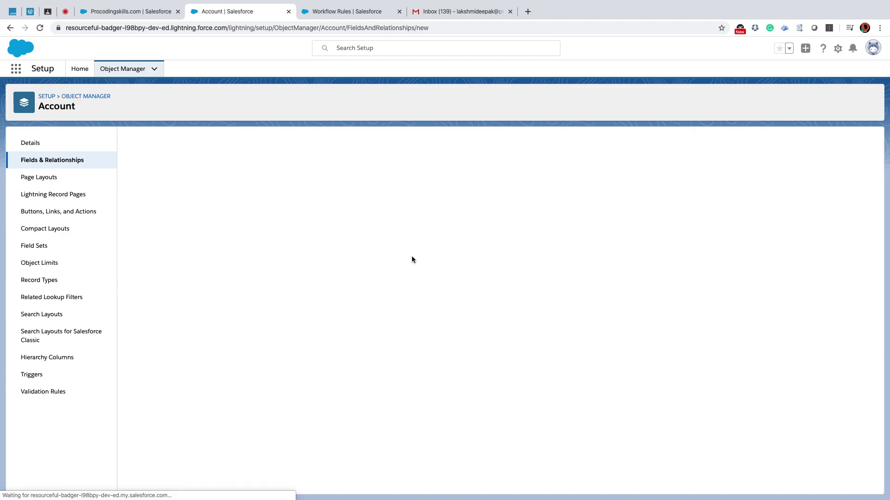
{"action": "left_click", "coordinate": [124, 9]}
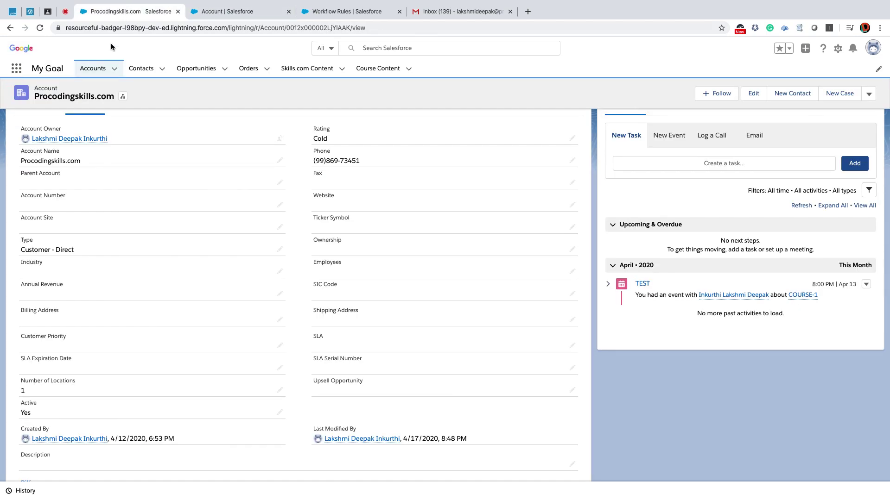
Reload the account, confirm Number of Contents shows 2, then open Account Page Layouts.
{"action": "left_click", "coordinate": [41, 28]}
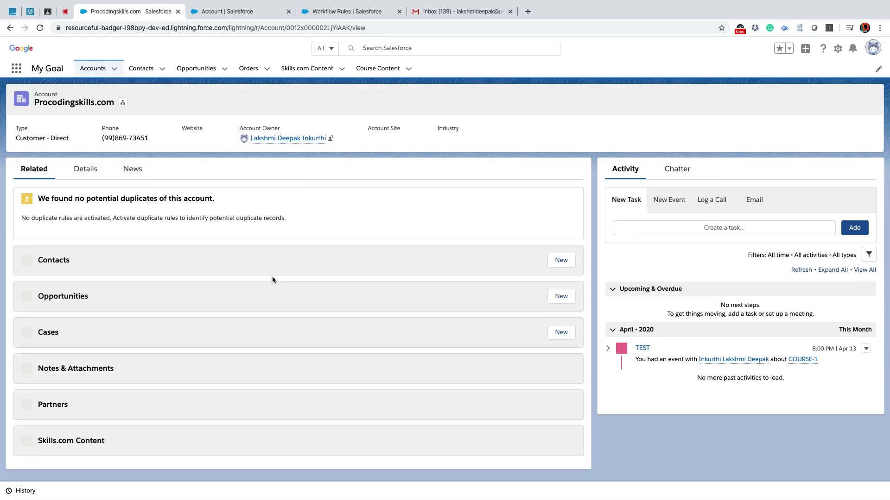
{"action": "left_click", "coordinate": [85, 169]}
{"action": "scroll", "coordinate": [192, 293], "scroll_direction": "down", "scroll_amount": 5}
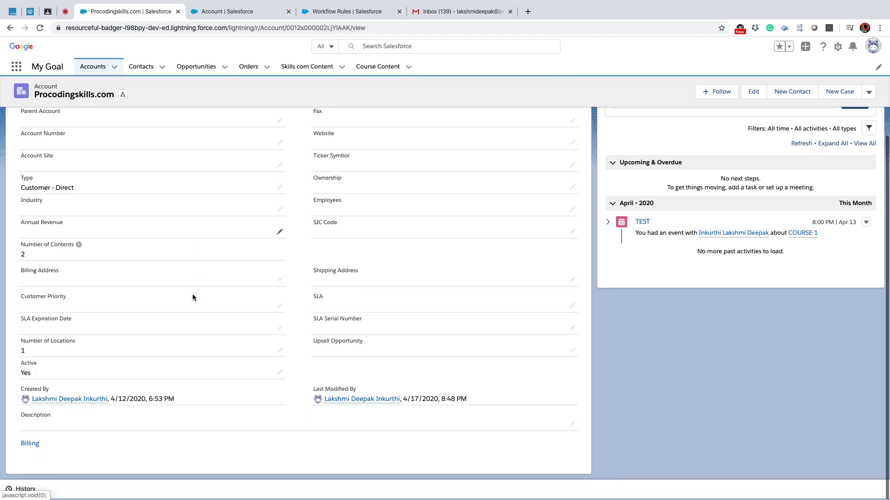
{"action": "left_click_drag", "start_coordinate": [19, 244], "coordinate": [43, 252]}
{"action": "scroll", "coordinate": [46, 257], "scroll_direction": "up", "scroll_amount": 1}
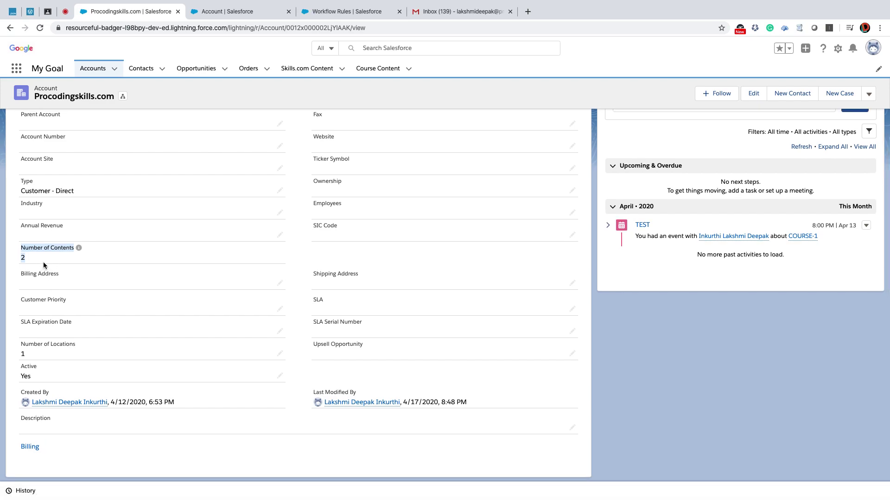
{"action": "left_click", "coordinate": [226, 11]}
{"action": "left_click", "coordinate": [39, 179]}
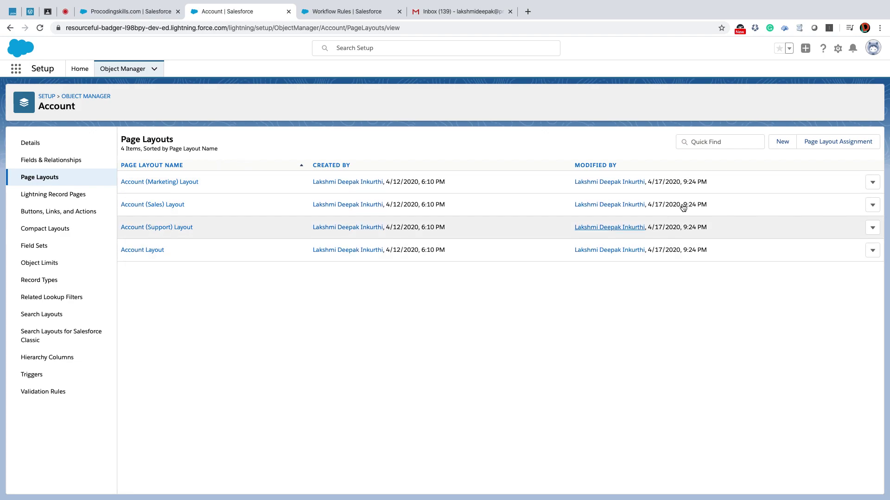
Review page layout assignments and open the System Administrator's Account Layout.
{"action": "left_click", "coordinate": [839, 144]}
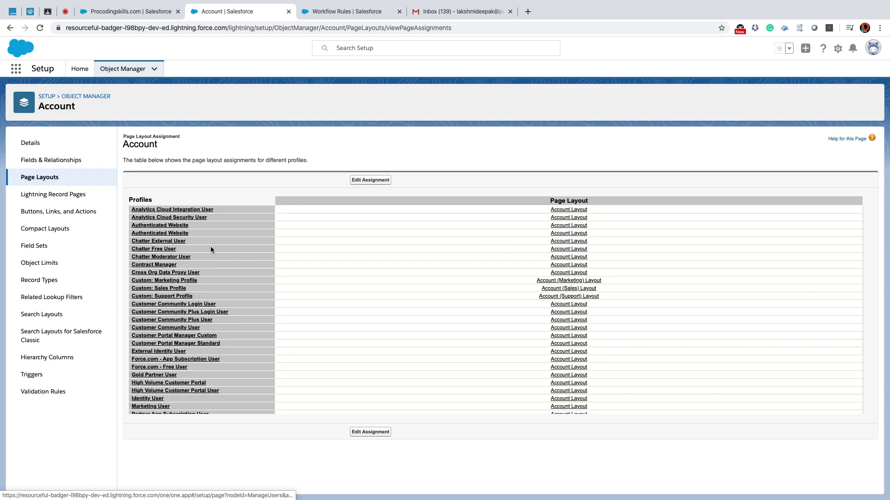
{"action": "scroll", "coordinate": [195, 310], "scroll_direction": "down", "scroll_amount": 5}
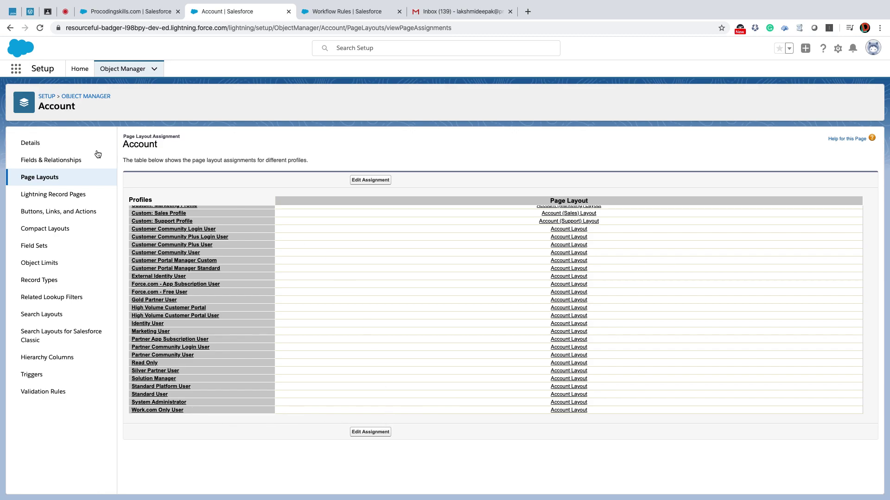
{"action": "left_click", "coordinate": [41, 176]}
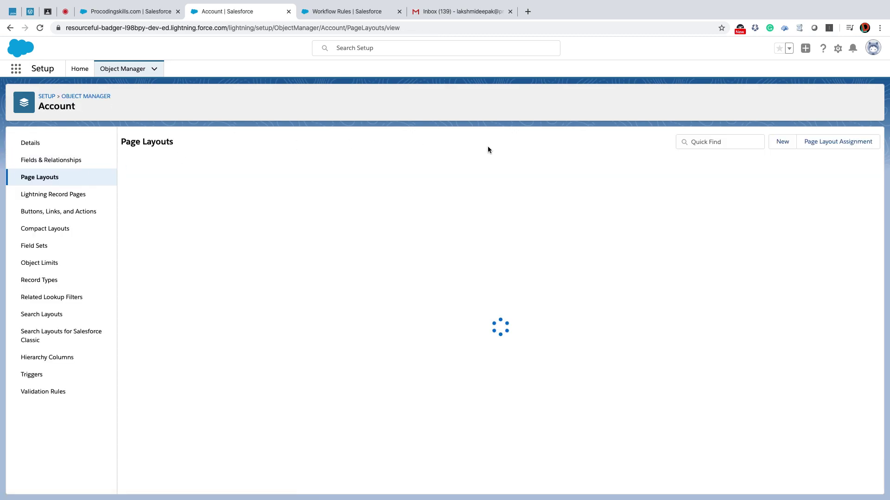
{"action": "left_click", "coordinate": [840, 143]}
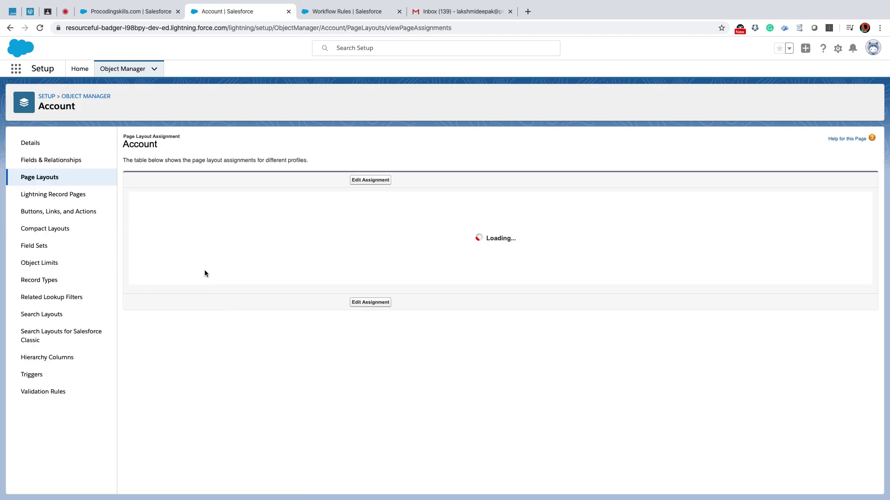
{"action": "scroll", "coordinate": [194, 316], "scroll_direction": "down", "scroll_amount": 5}
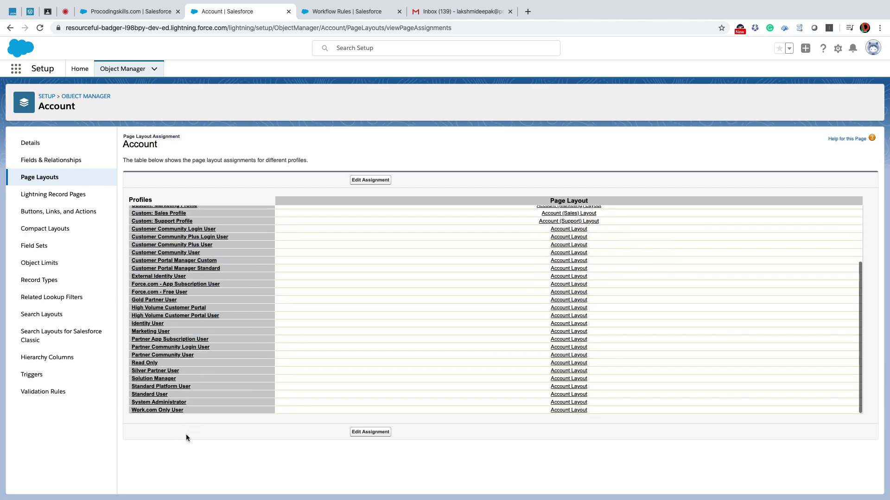
{"action": "left_click", "coordinate": [569, 408]}
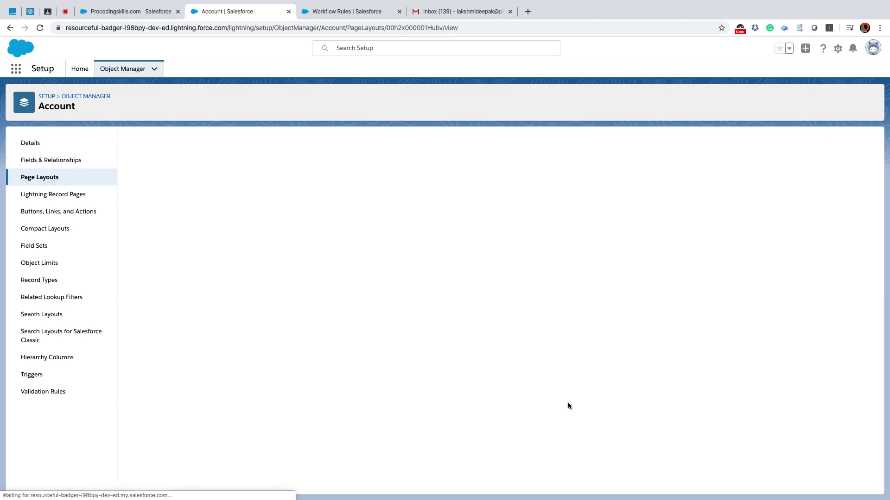
Place Number of Contents below Number of Locations, save the layout, and reload the account.
{"action": "scroll", "coordinate": [368, 342], "scroll_direction": "down", "scroll_amount": 5}
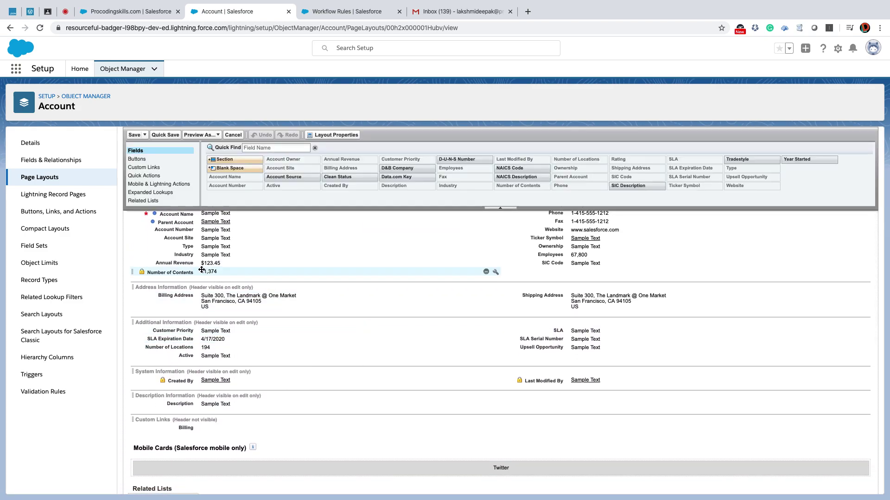
{"action": "left_click_drag", "start_coordinate": [201, 270], "coordinate": [211, 356]}
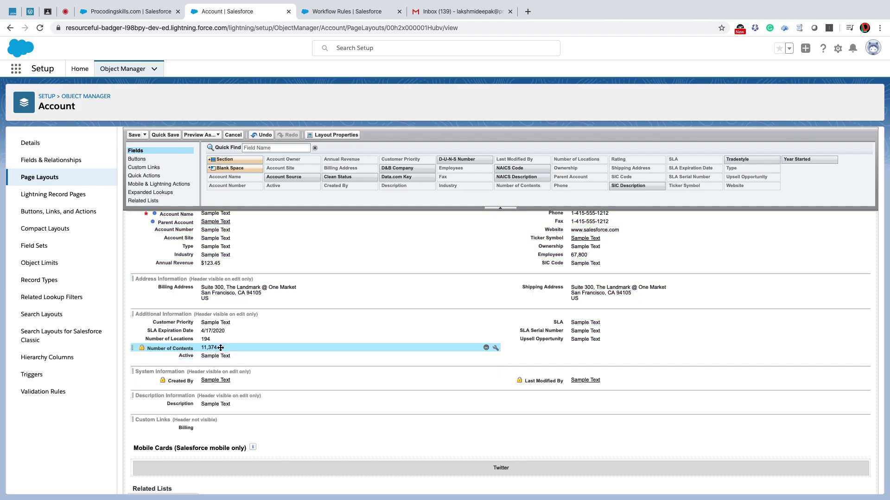
{"action": "left_click", "coordinate": [134, 135]}
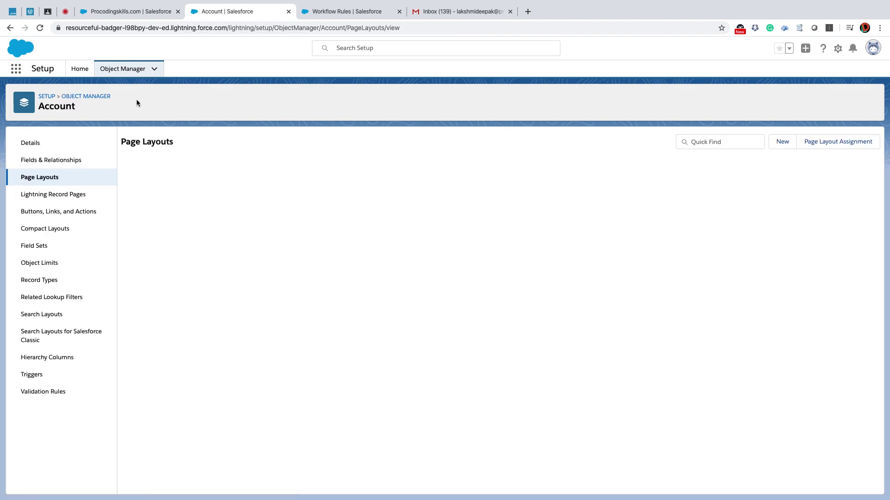
{"action": "left_click", "coordinate": [117, 14]}
{"action": "left_click", "coordinate": [40, 29]}
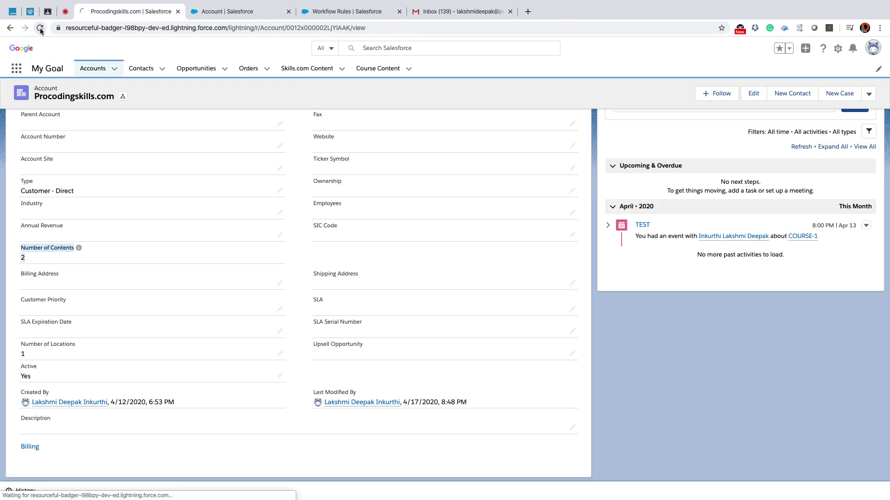
Open the My Goal app through the App Launcher.
{"action": "key", "text": "ctrl+Tab"}
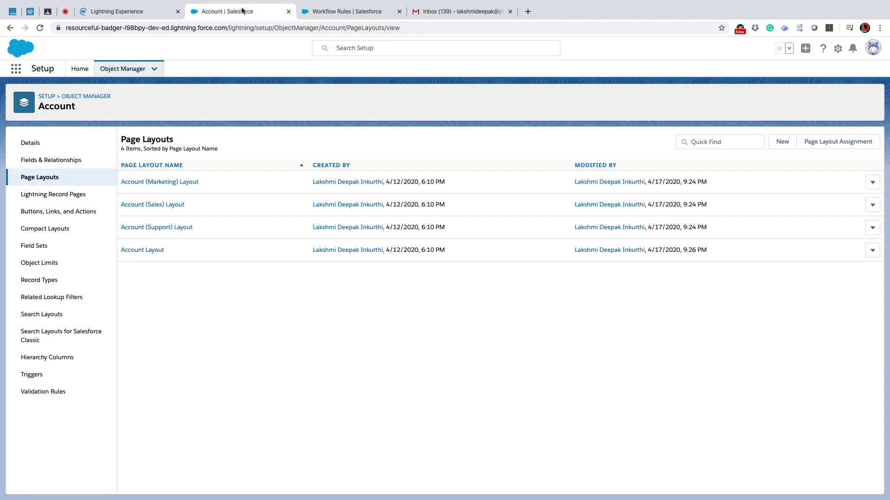
{"action": "key", "text": "ctrl+Tab"}
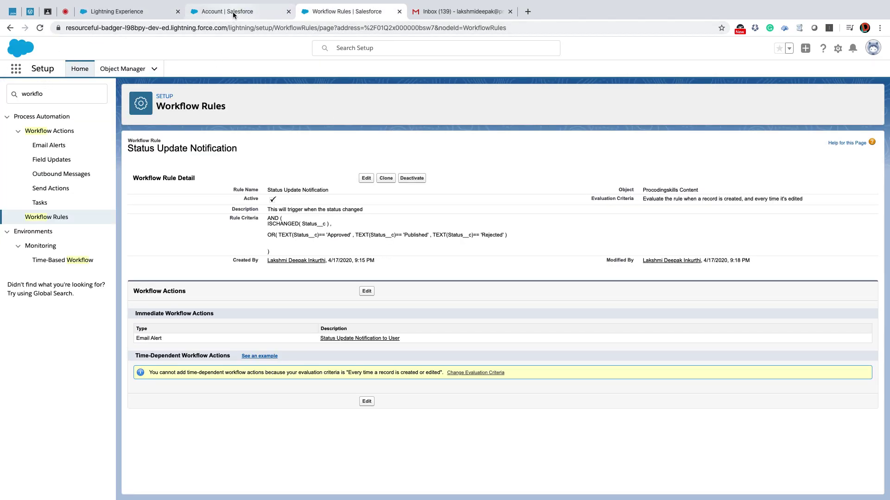
{"action": "left_click", "coordinate": [231, 18]}
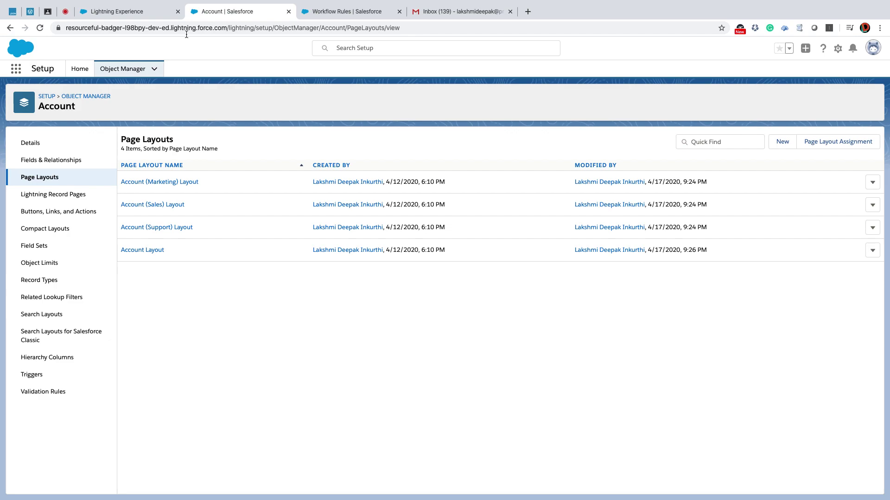
{"action": "left_click", "coordinate": [16, 70]}
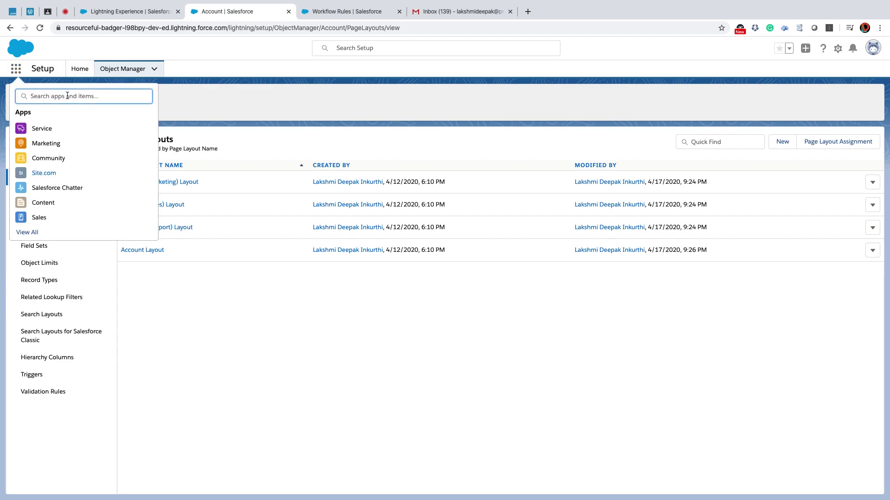
{"action": "type", "text": "my goal"}
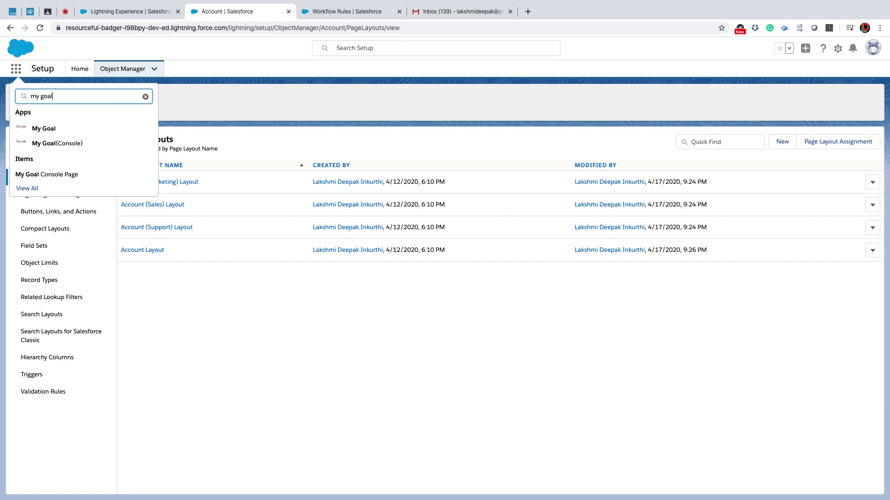
{"action": "left_click", "coordinate": [51, 133]}
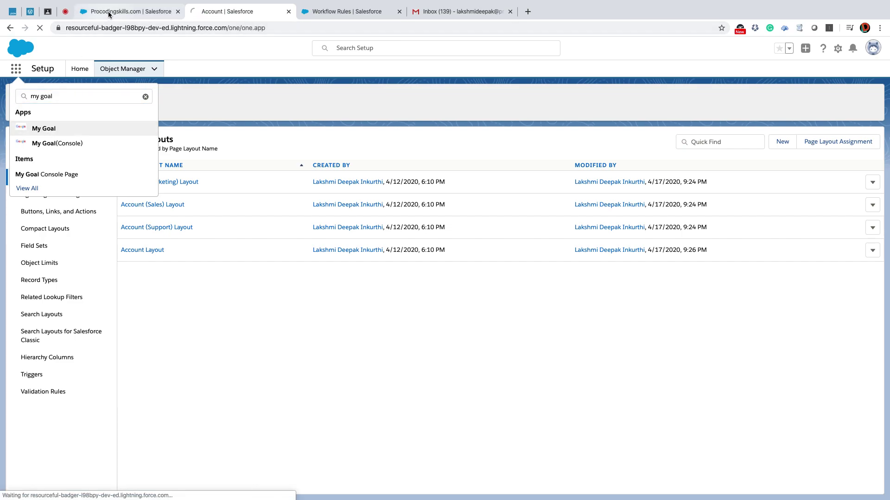
Confirm the account's Number of Contents is 2, then open the Skills.com Content list.
{"action": "left_click", "coordinate": [110, 13]}
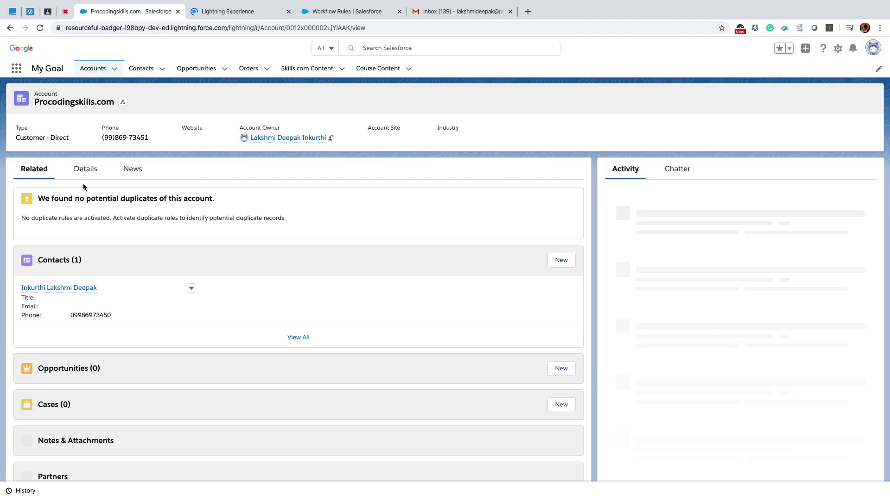
{"action": "left_click", "coordinate": [86, 170]}
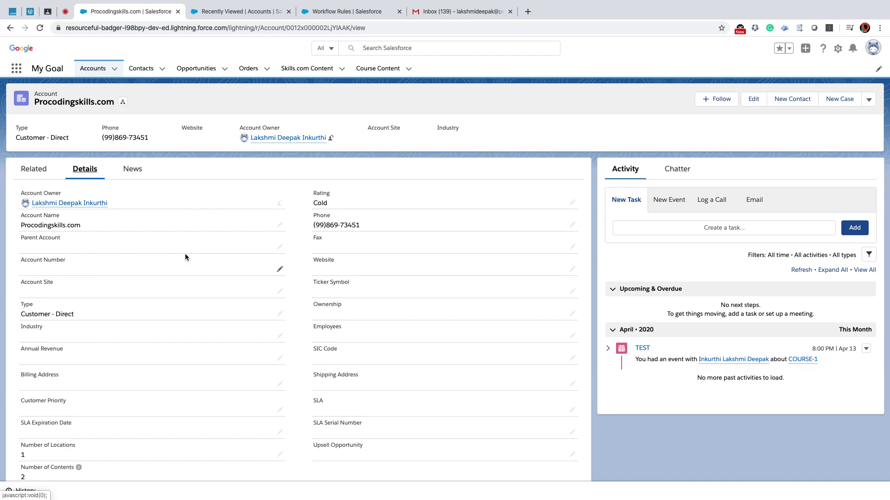
{"action": "scroll", "coordinate": [185, 255], "scroll_direction": "down", "scroll_amount": 3}
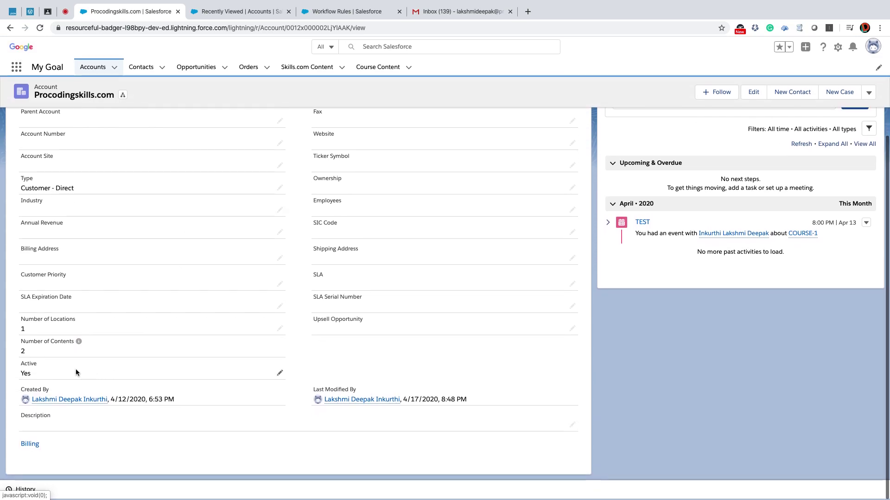
{"action": "left_click", "coordinate": [234, 17]}
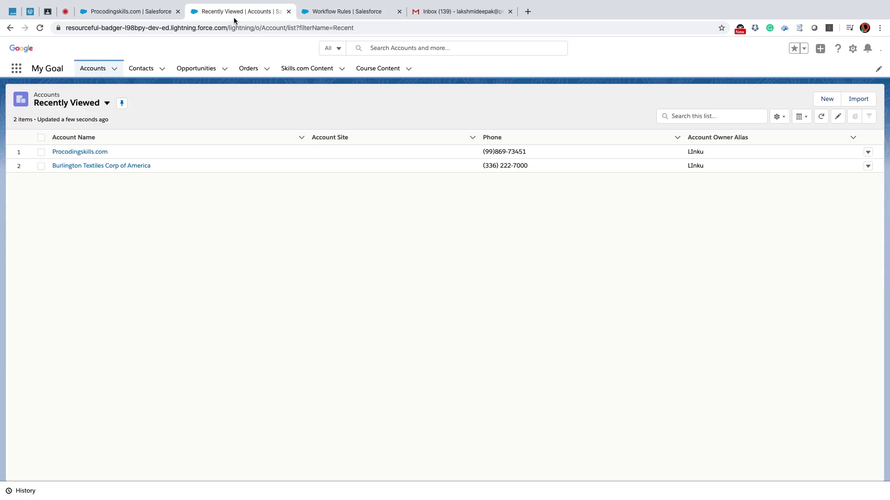
{"action": "left_click", "coordinate": [299, 71]}
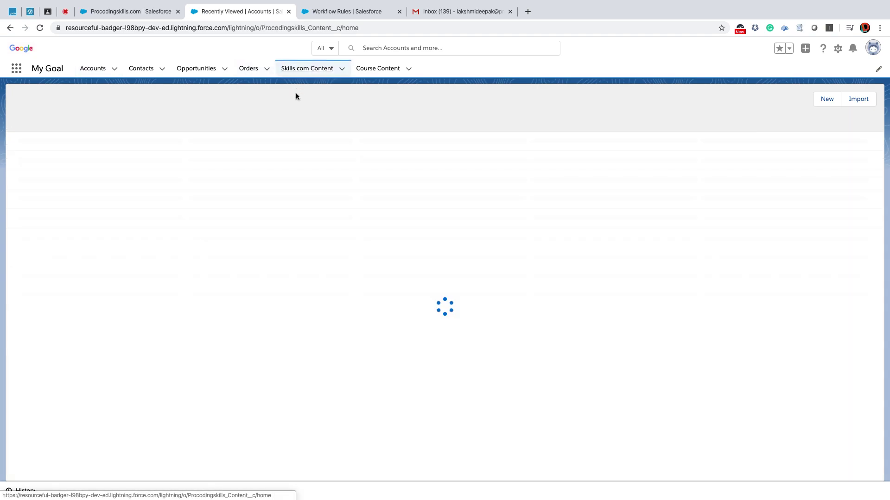
Tick Is Active on the draft content record and save it.
{"action": "left_click", "coordinate": [61, 152]}
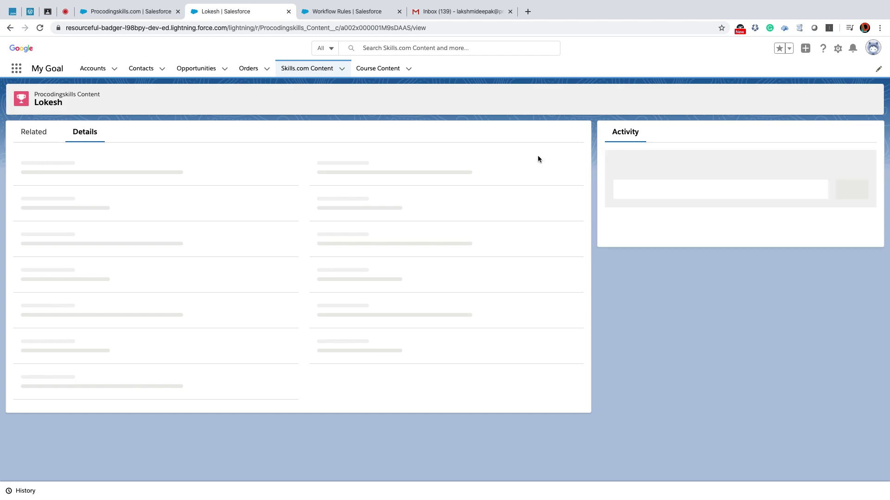
{"action": "left_click", "coordinate": [317, 167]}
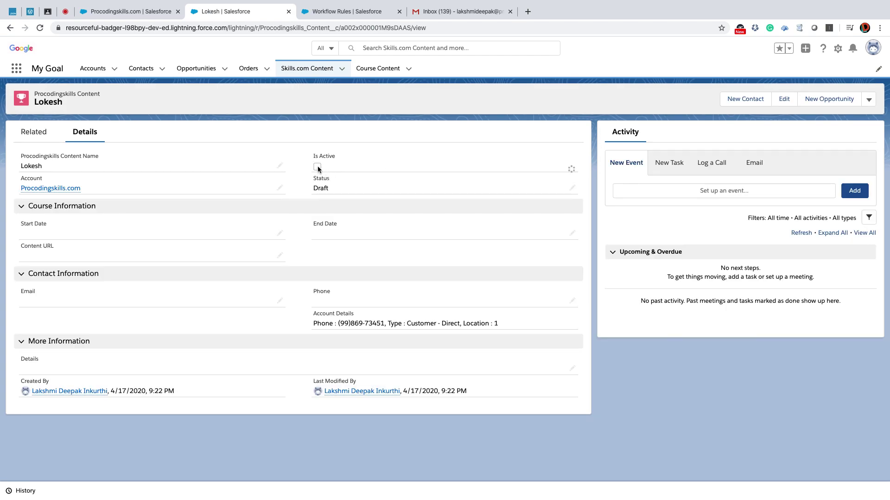
{"action": "left_click", "coordinate": [310, 172]}
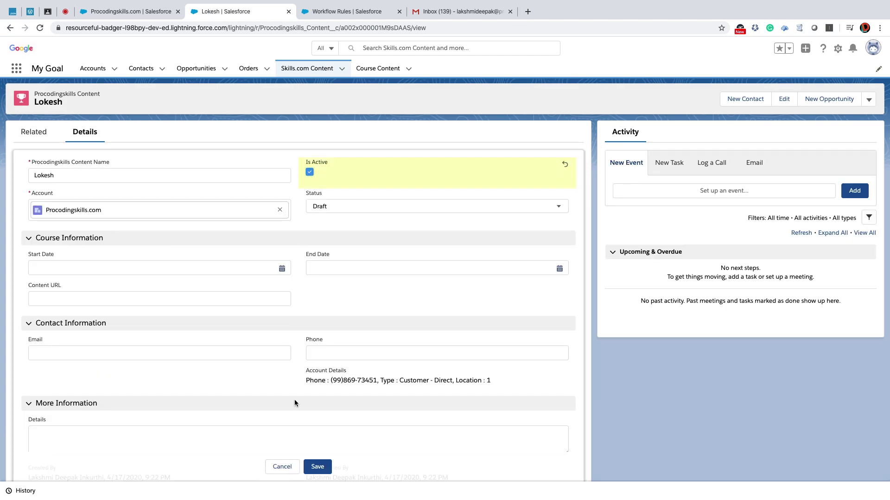
{"action": "left_click", "coordinate": [317, 466]}
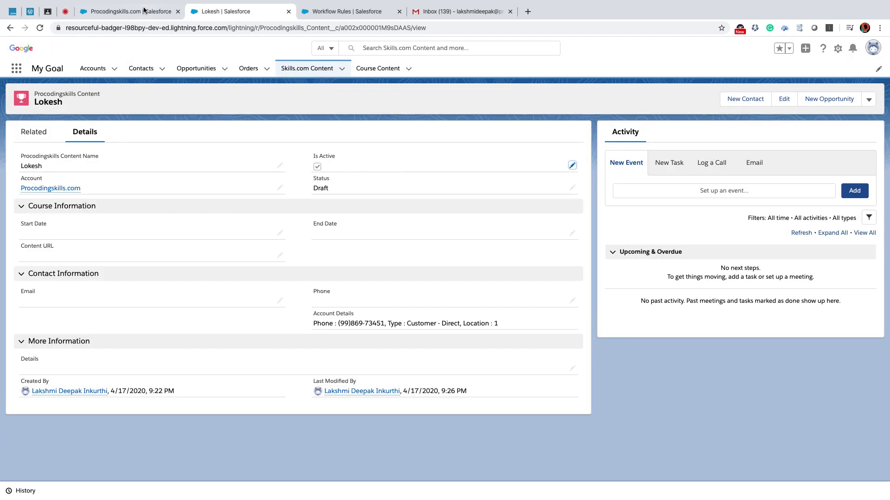
Reload the Procodingskills.com account until its Details show Number of Contents as 3.
{"action": "left_click", "coordinate": [130, 11]}
{"action": "left_click", "coordinate": [40, 28]}
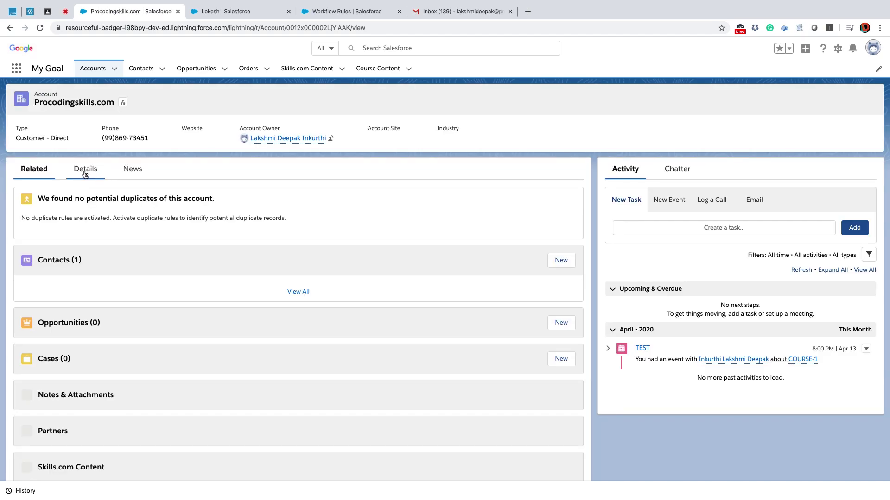
{"action": "left_click", "coordinate": [85, 172]}
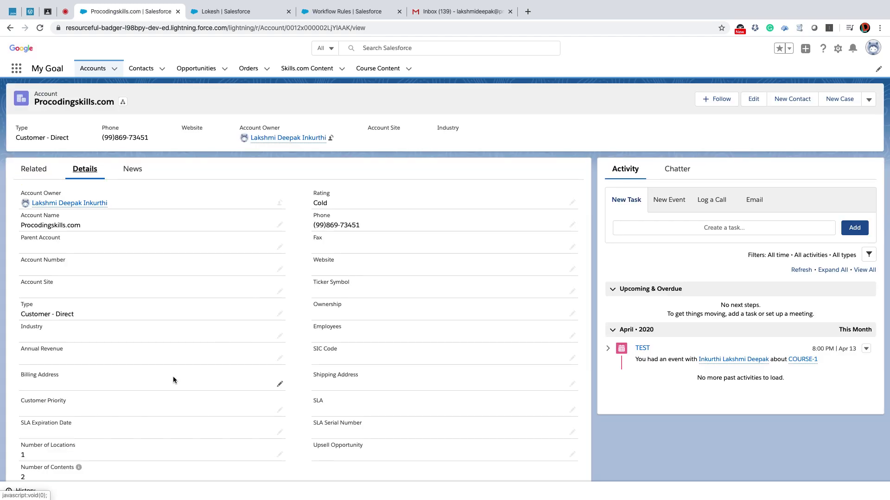
{"action": "scroll", "coordinate": [171, 373], "scroll_direction": "down", "scroll_amount": 3}
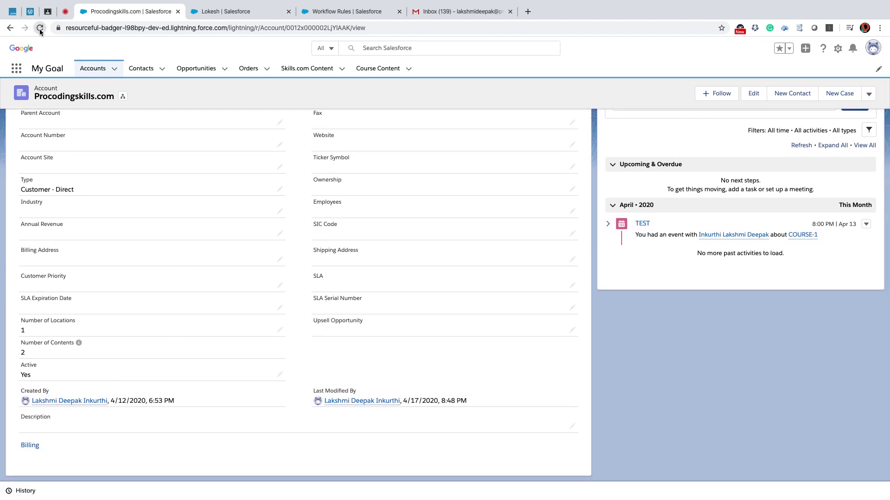
{"action": "left_click", "coordinate": [40, 28]}
{"action": "left_click", "coordinate": [222, 17]}
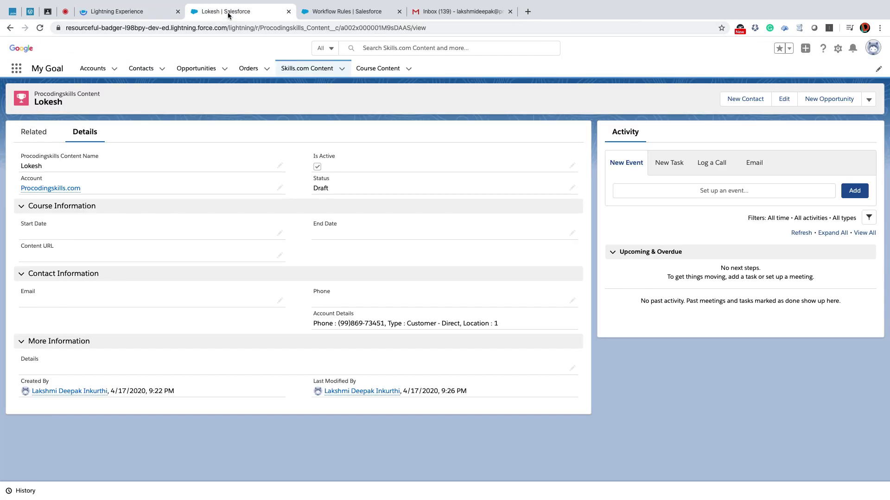
{"action": "left_click", "coordinate": [129, 13]}
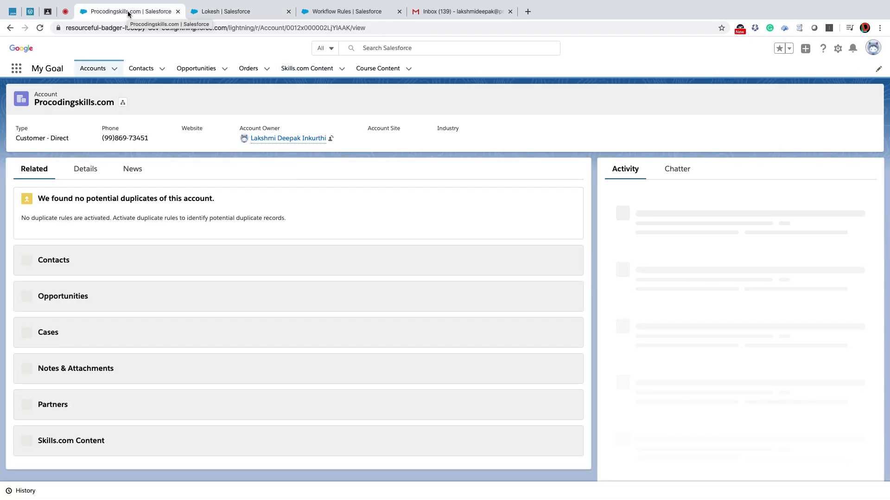
{"action": "left_click", "coordinate": [90, 170]}
{"action": "scroll", "coordinate": [163, 312], "scroll_direction": "down", "scroll_amount": 3}
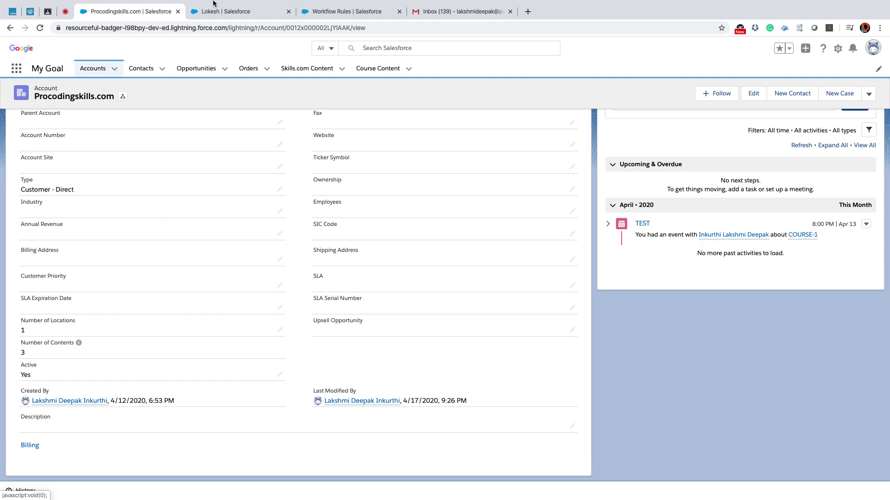
{"action": "left_click", "coordinate": [238, 14]}
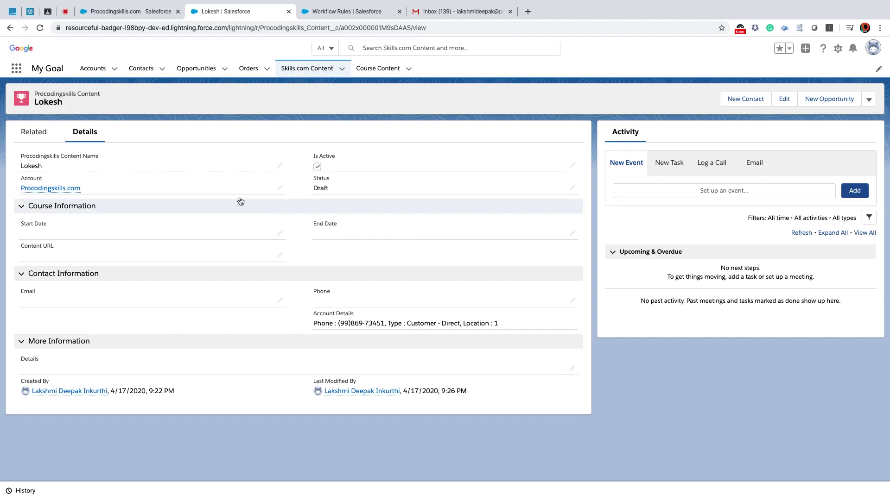
{"action": "left_click", "coordinate": [139, 12]}
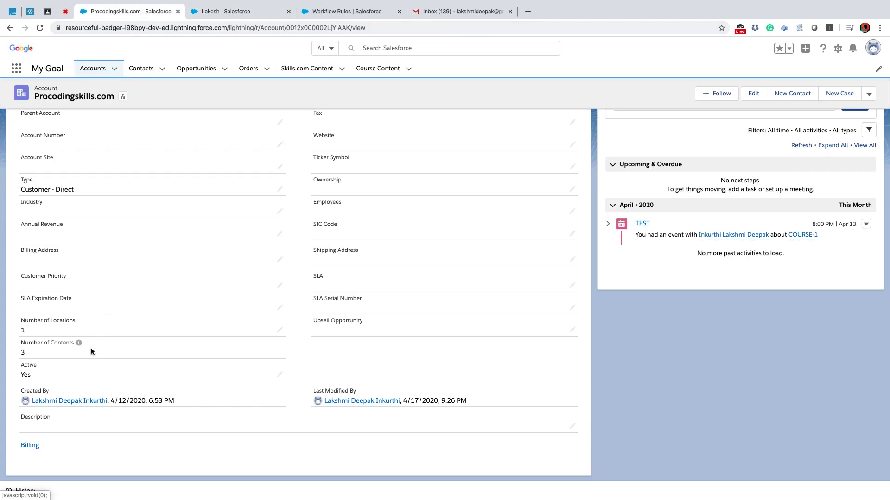
{"action": "left_click_drag", "start_coordinate": [20, 345], "coordinate": [51, 358]}
{"action": "left_click", "coordinate": [33, 354]}
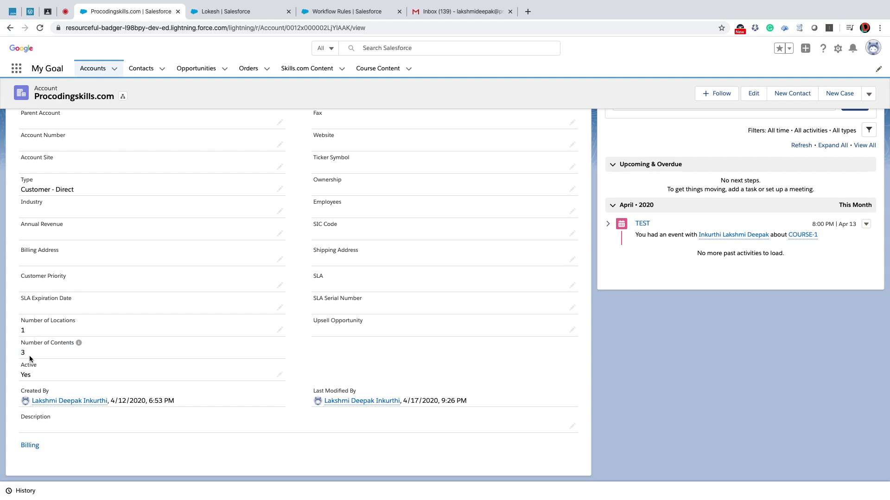